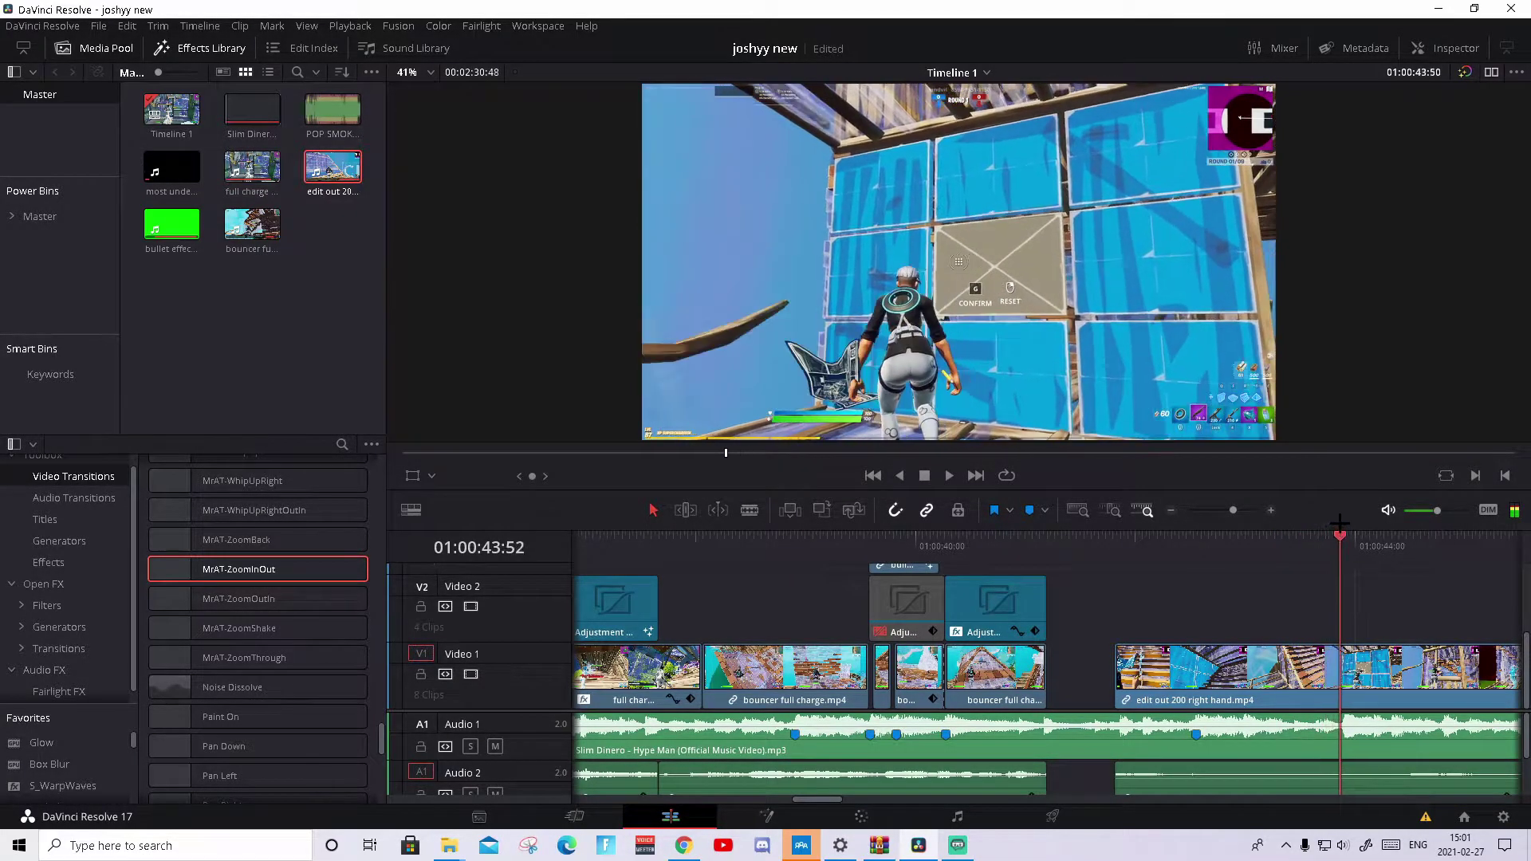
Step: Add a marker on the music track at 01:00:43:53 and one on the gameplay clip at the shot, 01:00:44:32
click(1395, 743)
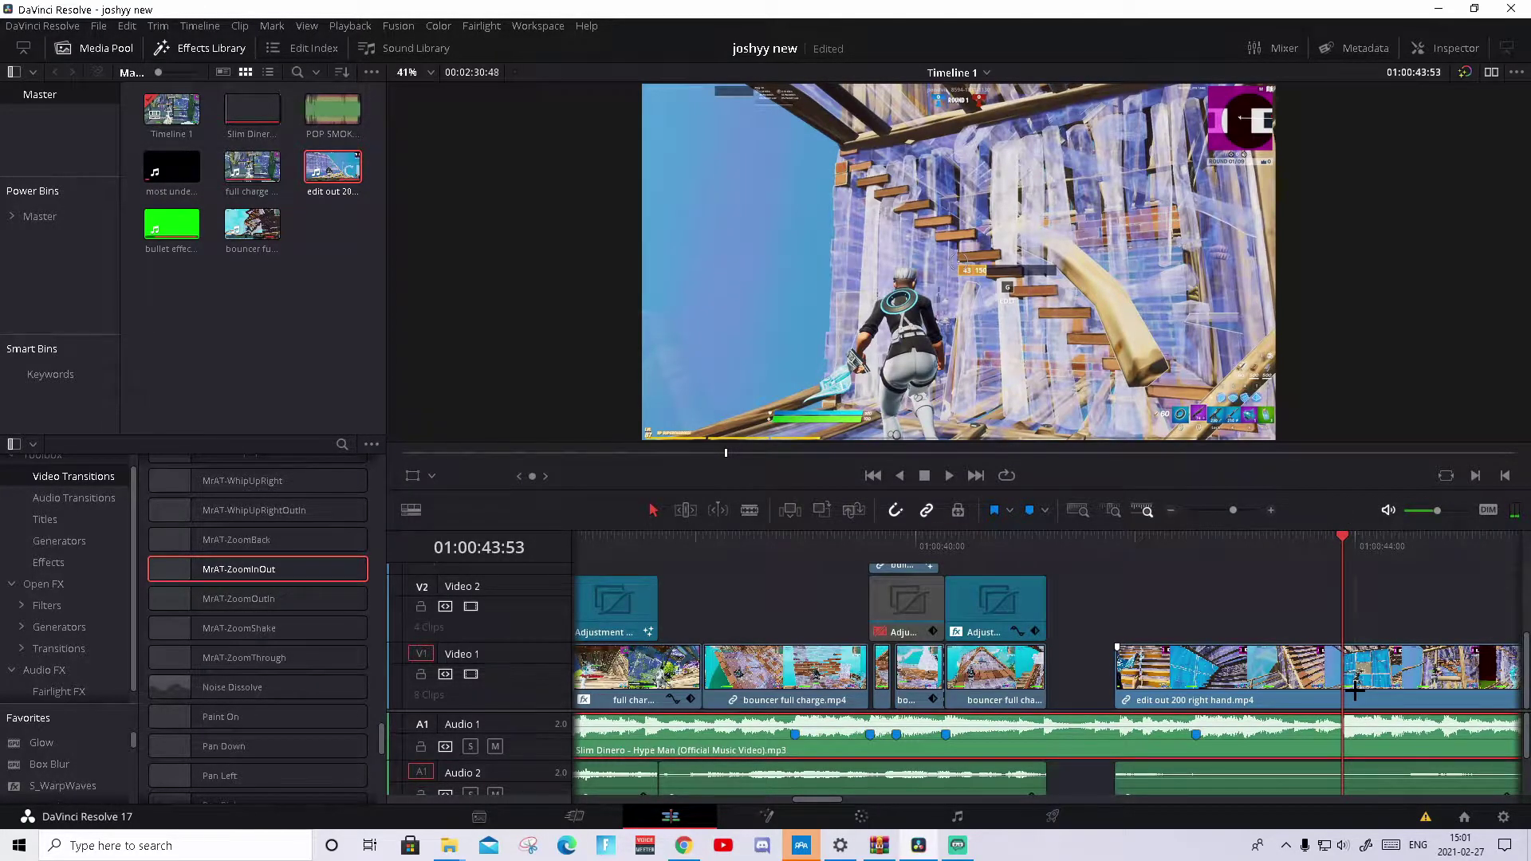
key(m)
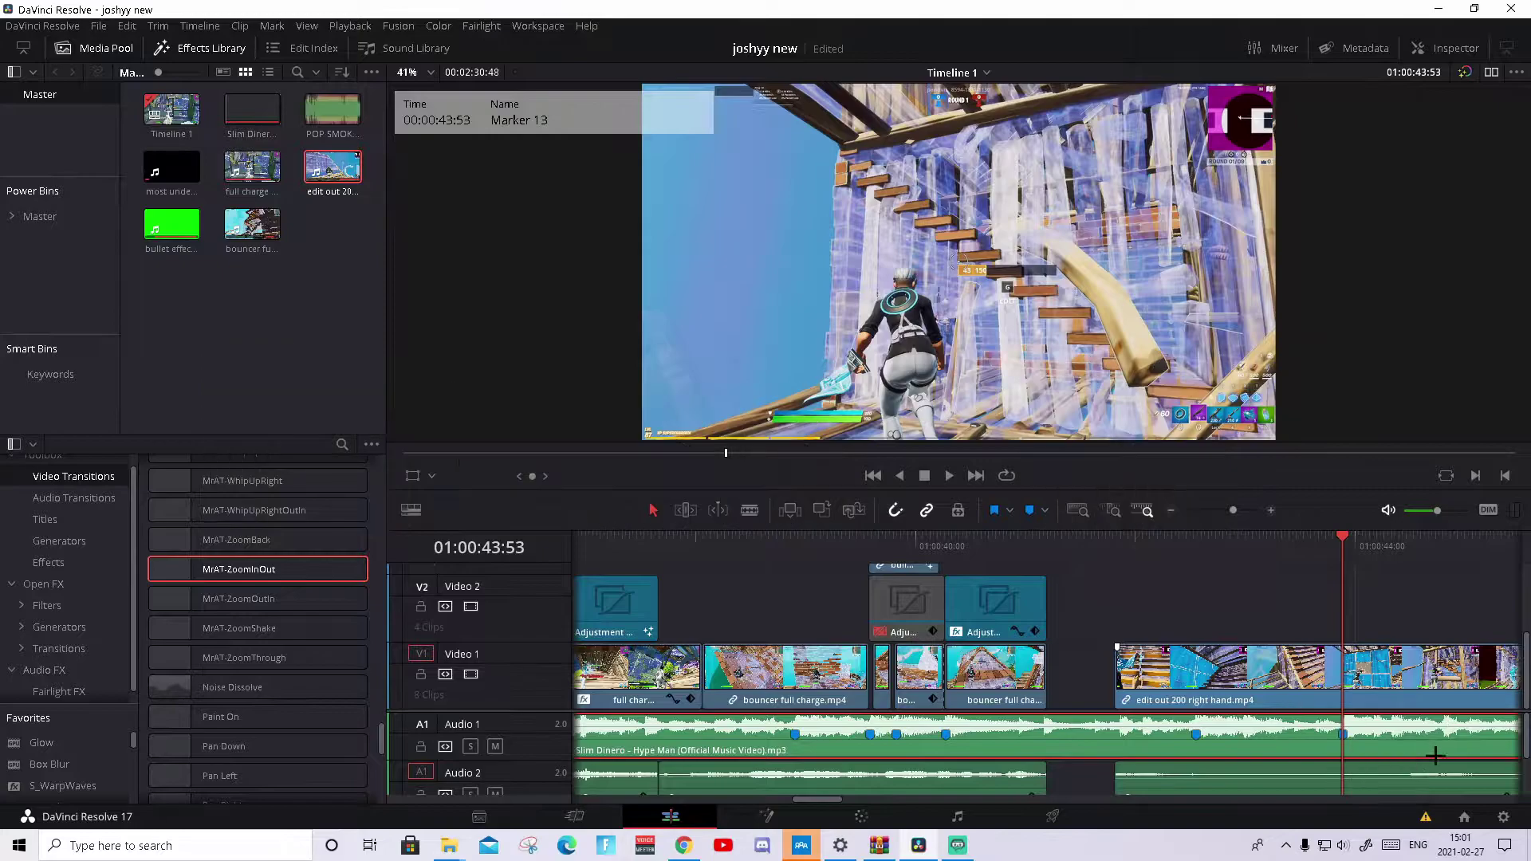
click(1391, 679)
drag(1384, 534, 1406, 533)
key(Left)
key(Left)
key(Right)
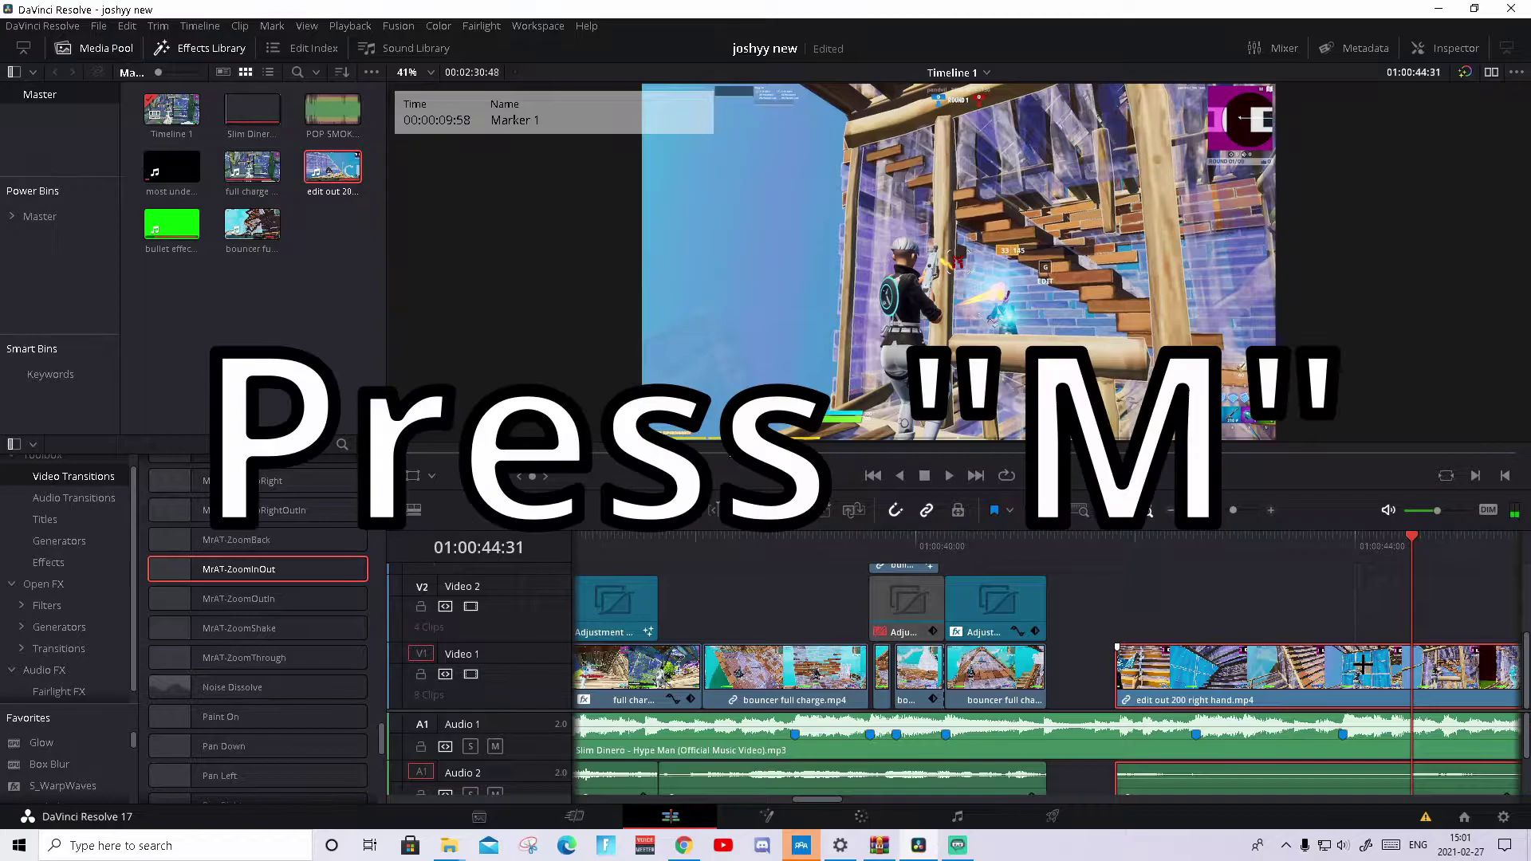
key(m)
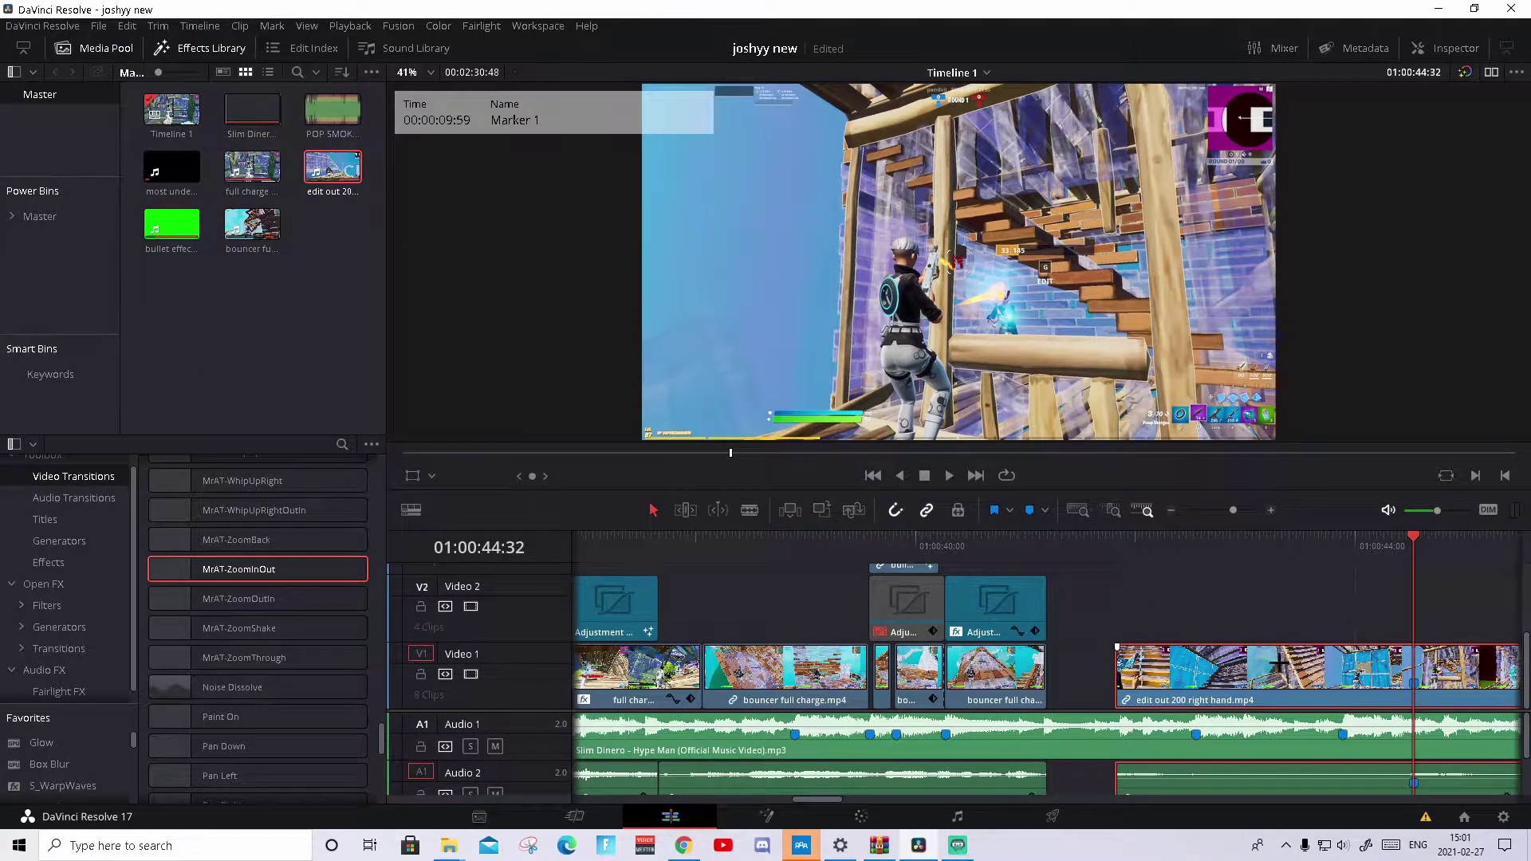
Step: Move the gameplay clip earlier so its shot marker lines up with the music marker, and extend its start to the preceding clip
drag(1278, 663, 1186, 683)
drag(1401, 550, 1308, 540)
key(space)
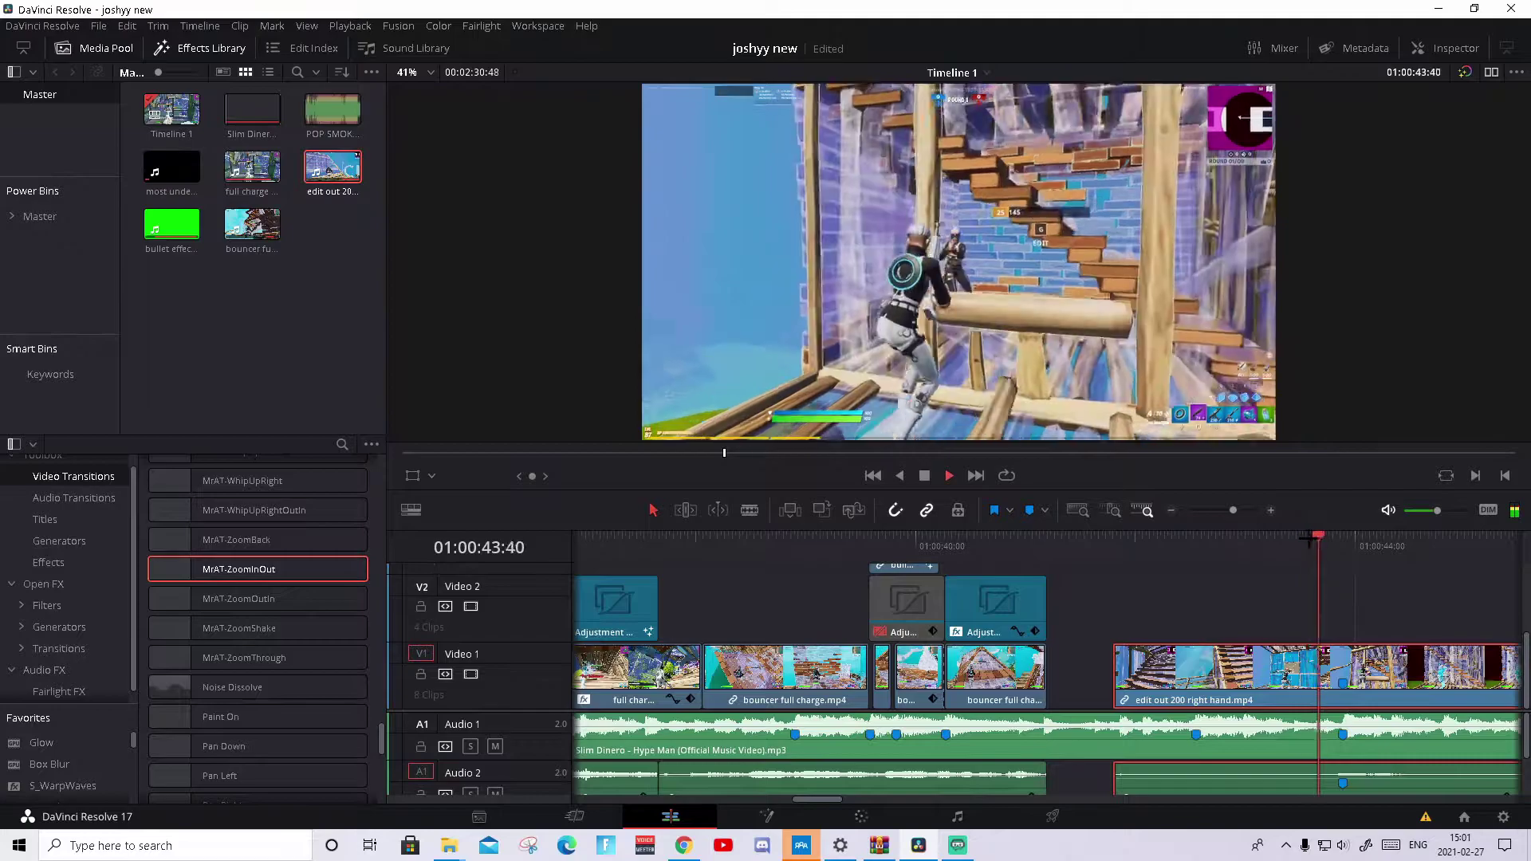
key(space)
drag(1115, 667, 1047, 678)
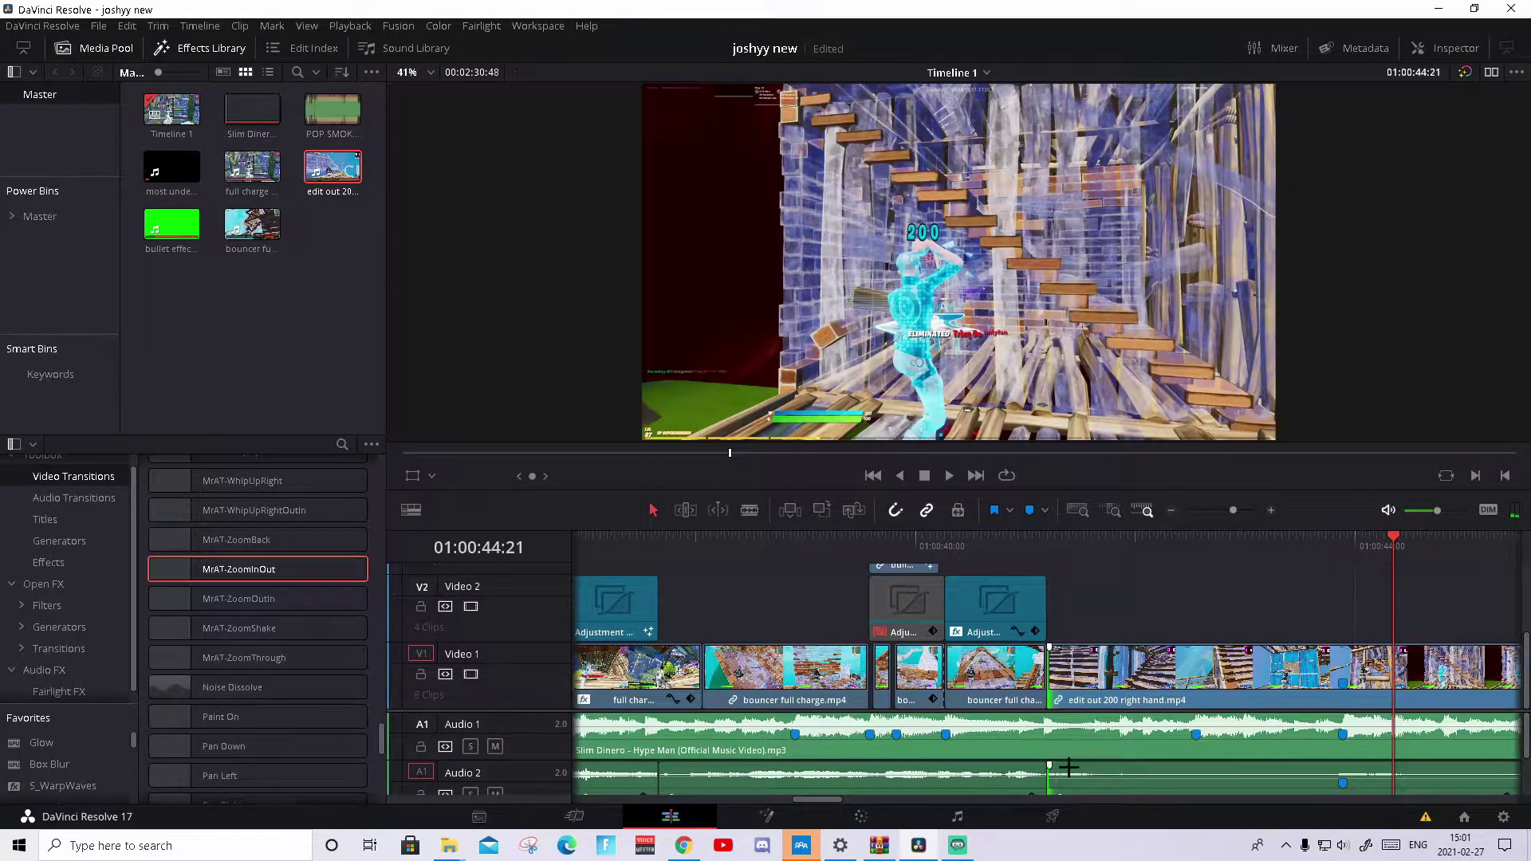
Step: Lock the Audio 3 track that holds the gameplay clips' sound
scroll(1069, 767, down, 3)
scroll(436, 781, down, 2)
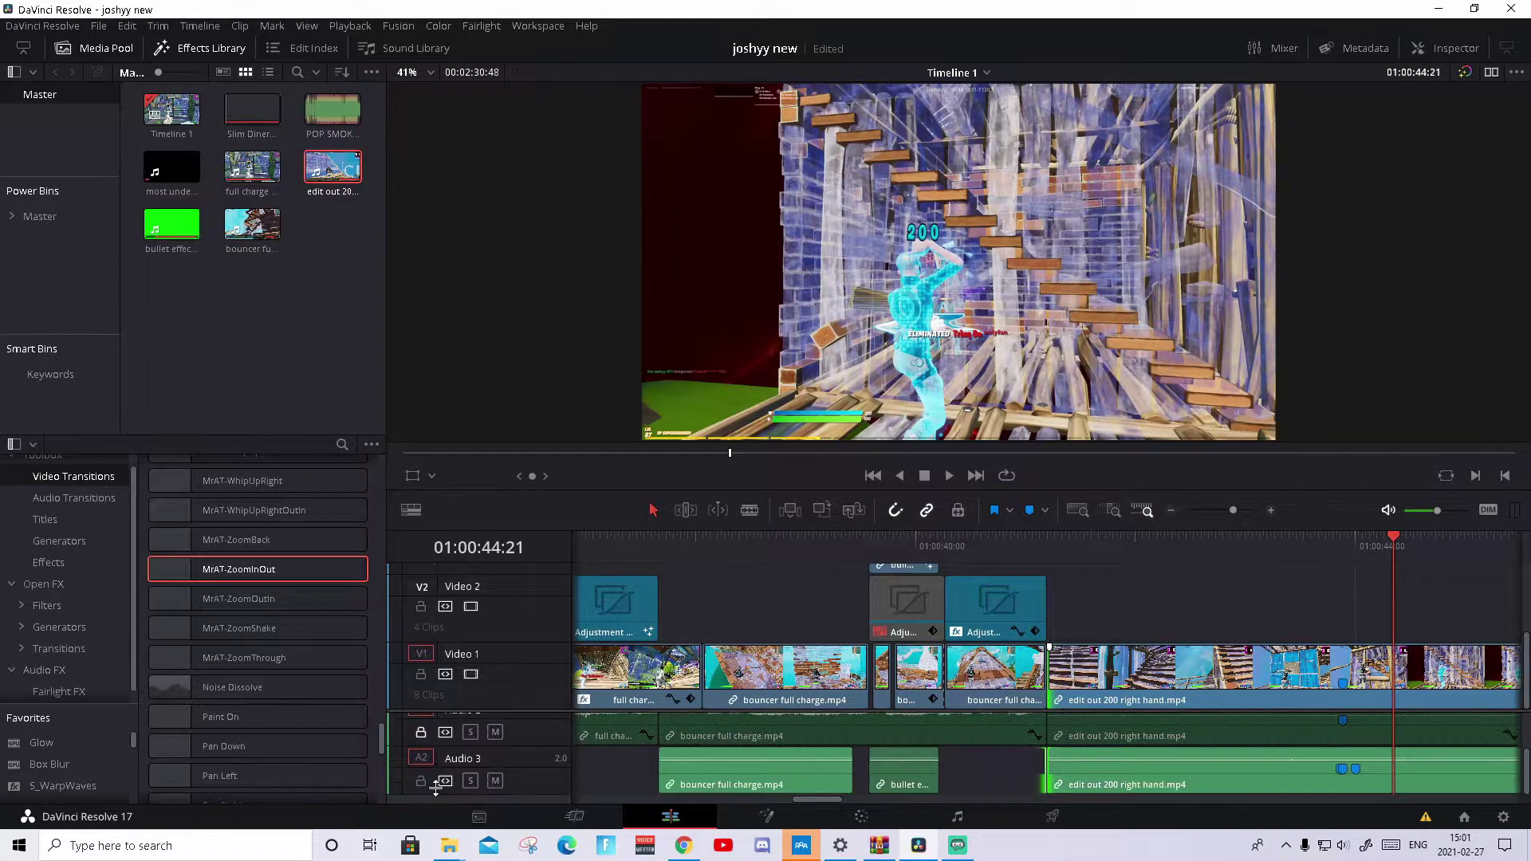
click(420, 781)
Step: Enable retime controls on the edit out 200 right hand.mp4 clip and add a speed point at the shot marker, 01:00:43:53
click(1504, 665)
drag(1395, 539, 1355, 539)
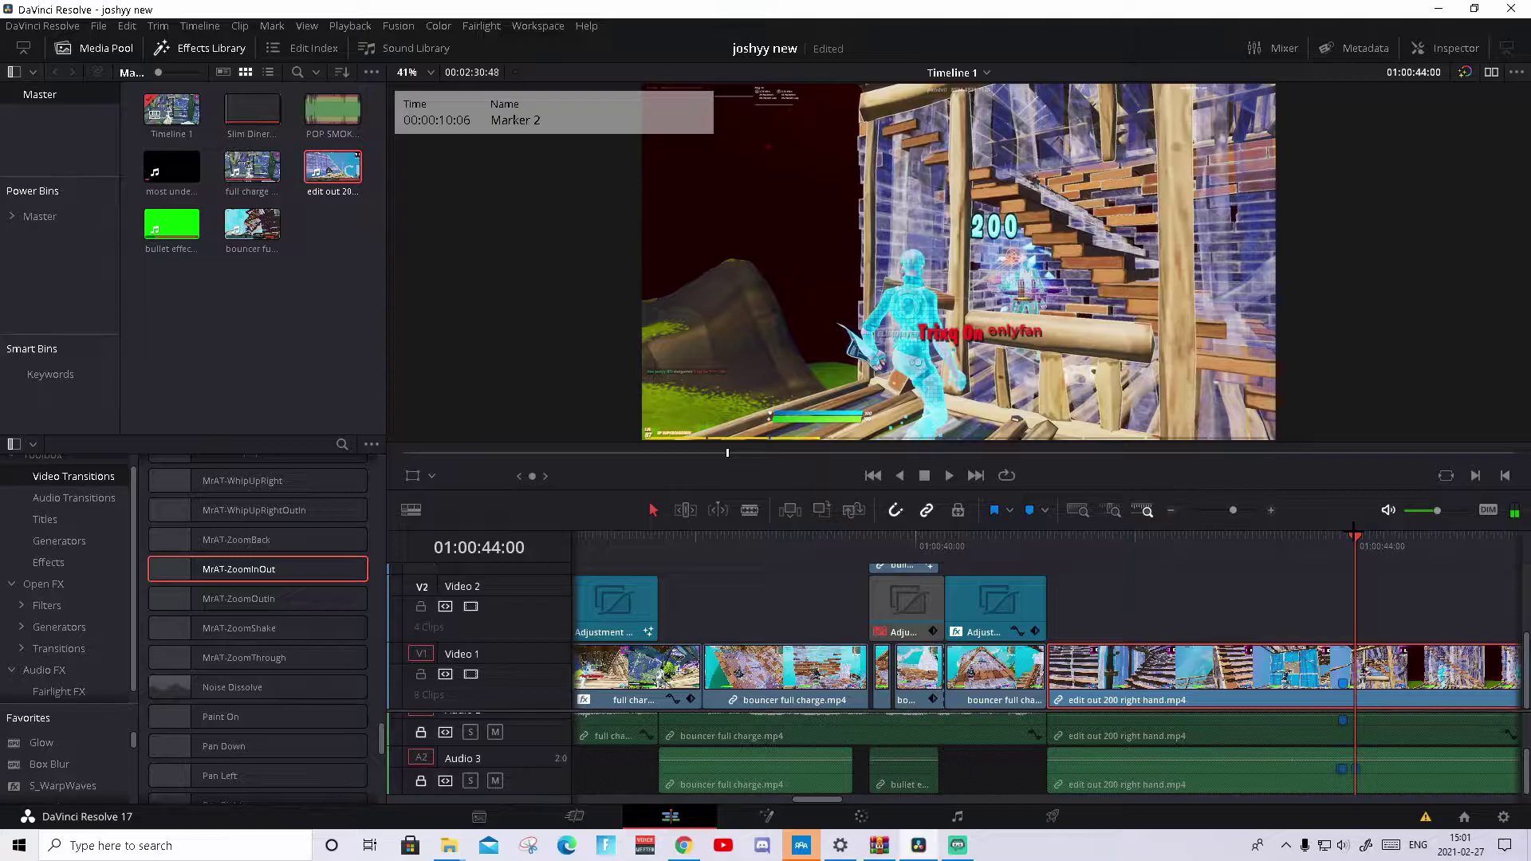
key(ctrl+r)
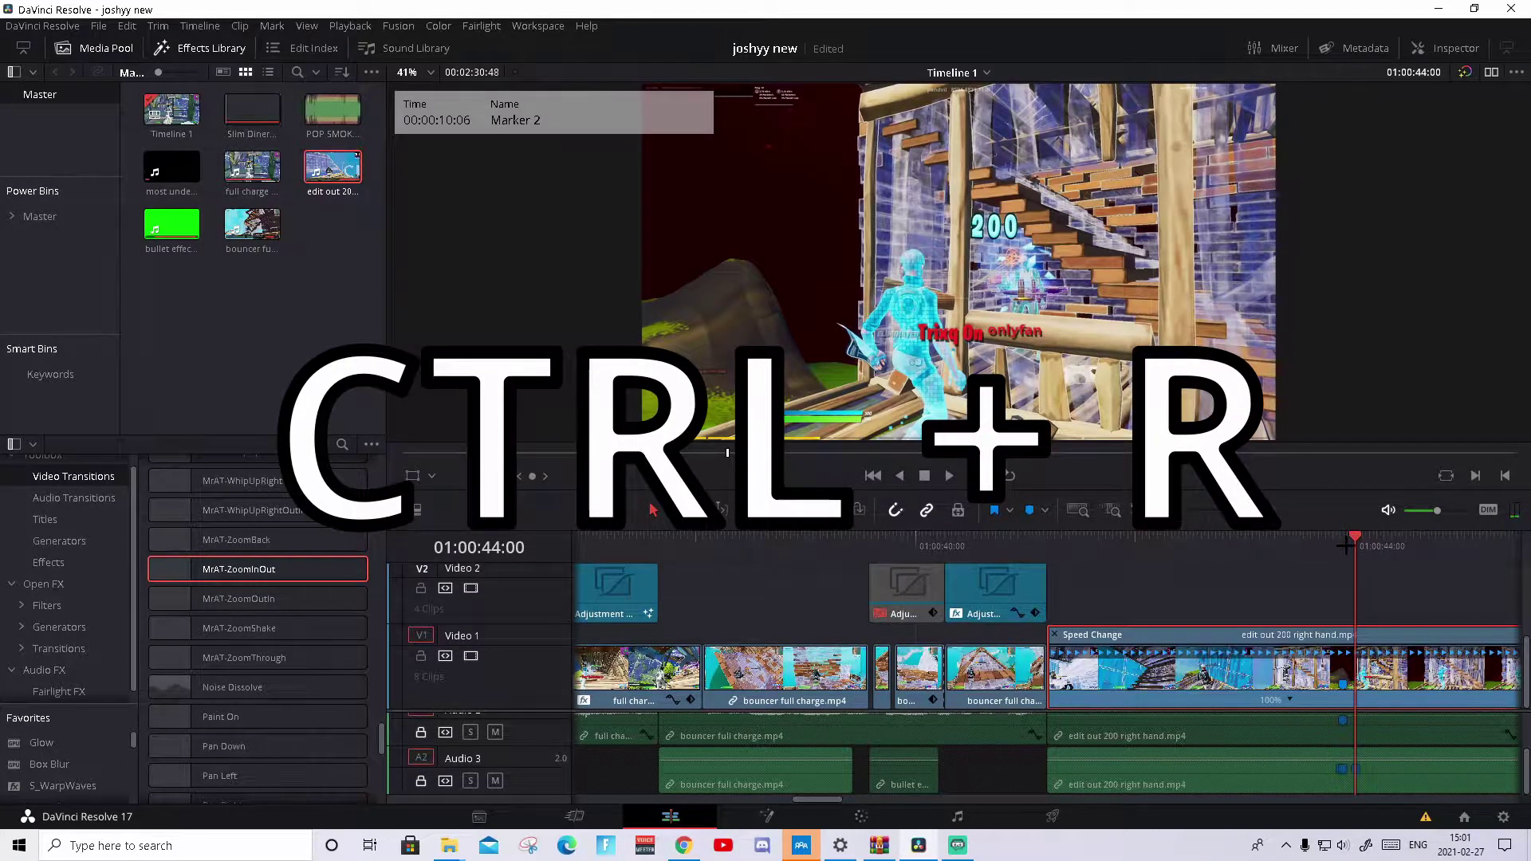
drag(1356, 536, 1343, 538)
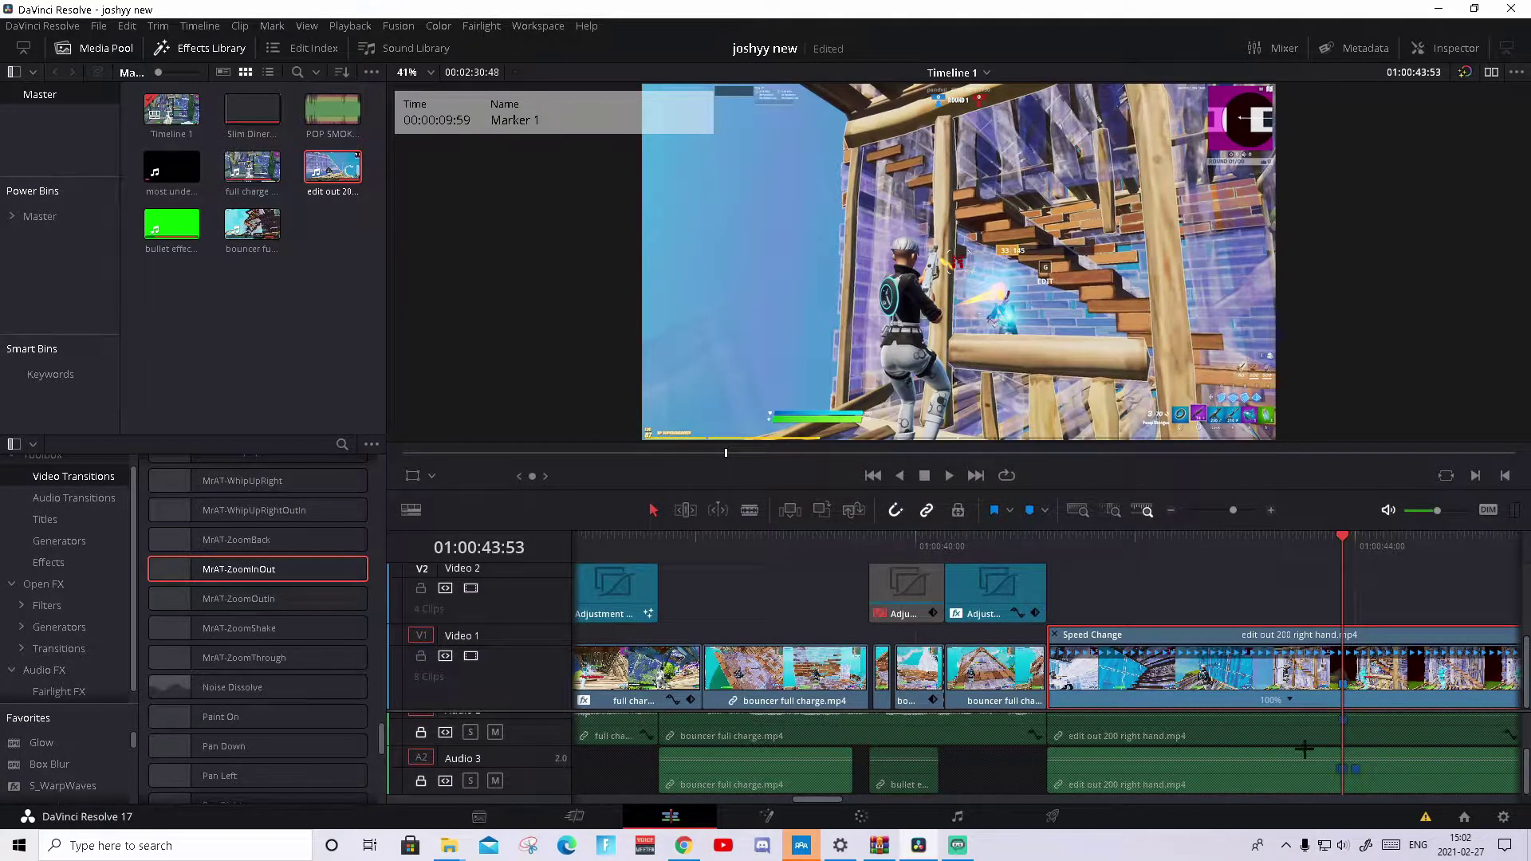
right_click(1289, 701)
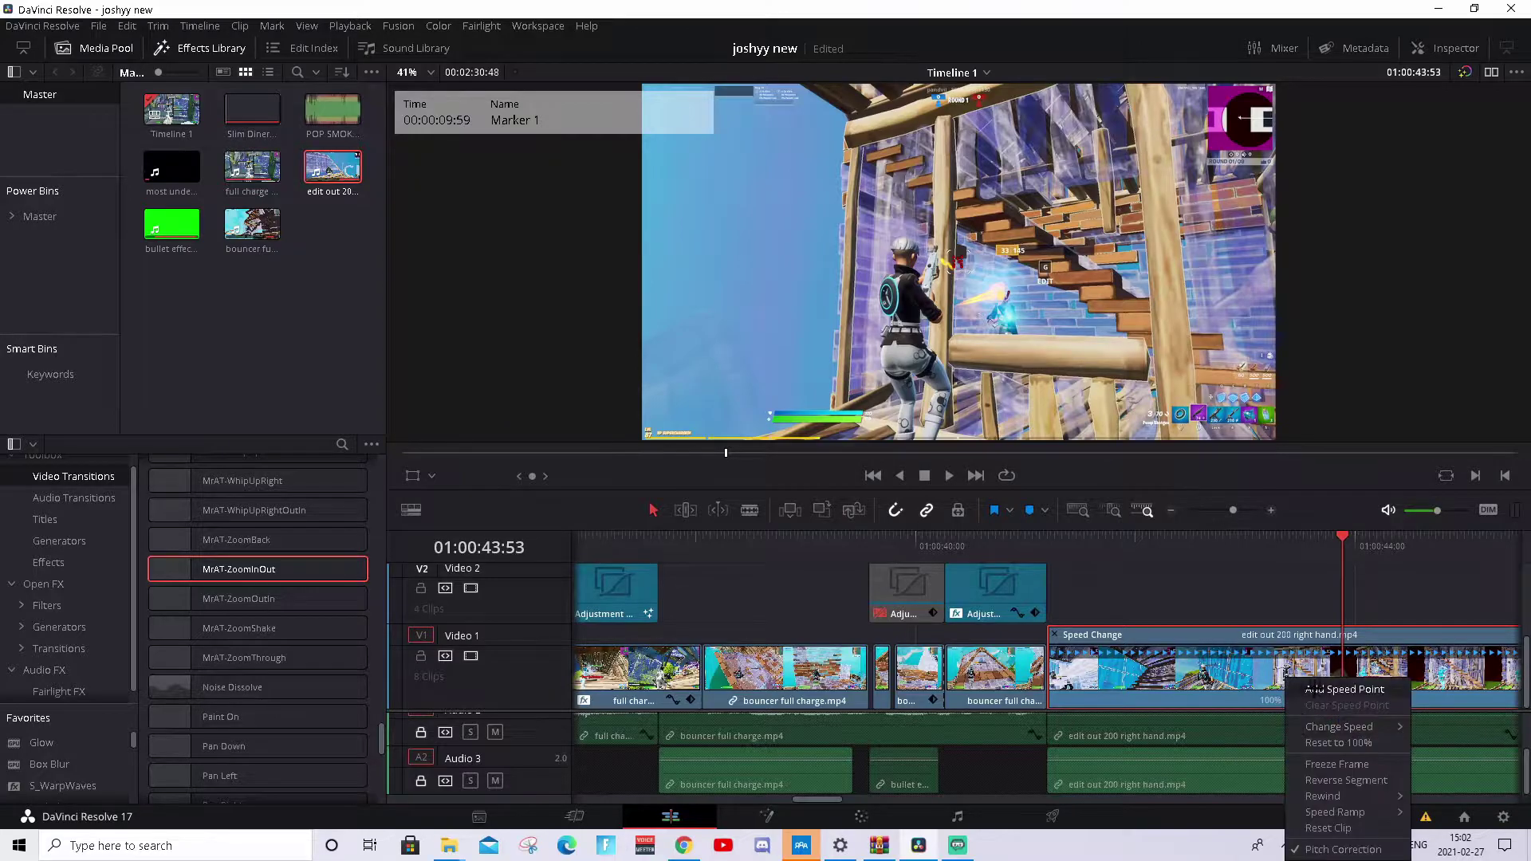
click(1319, 689)
Step: Add a second speed point to the clip shortly before the shot, at 01:00:43:18
drag(1355, 545, 1276, 512)
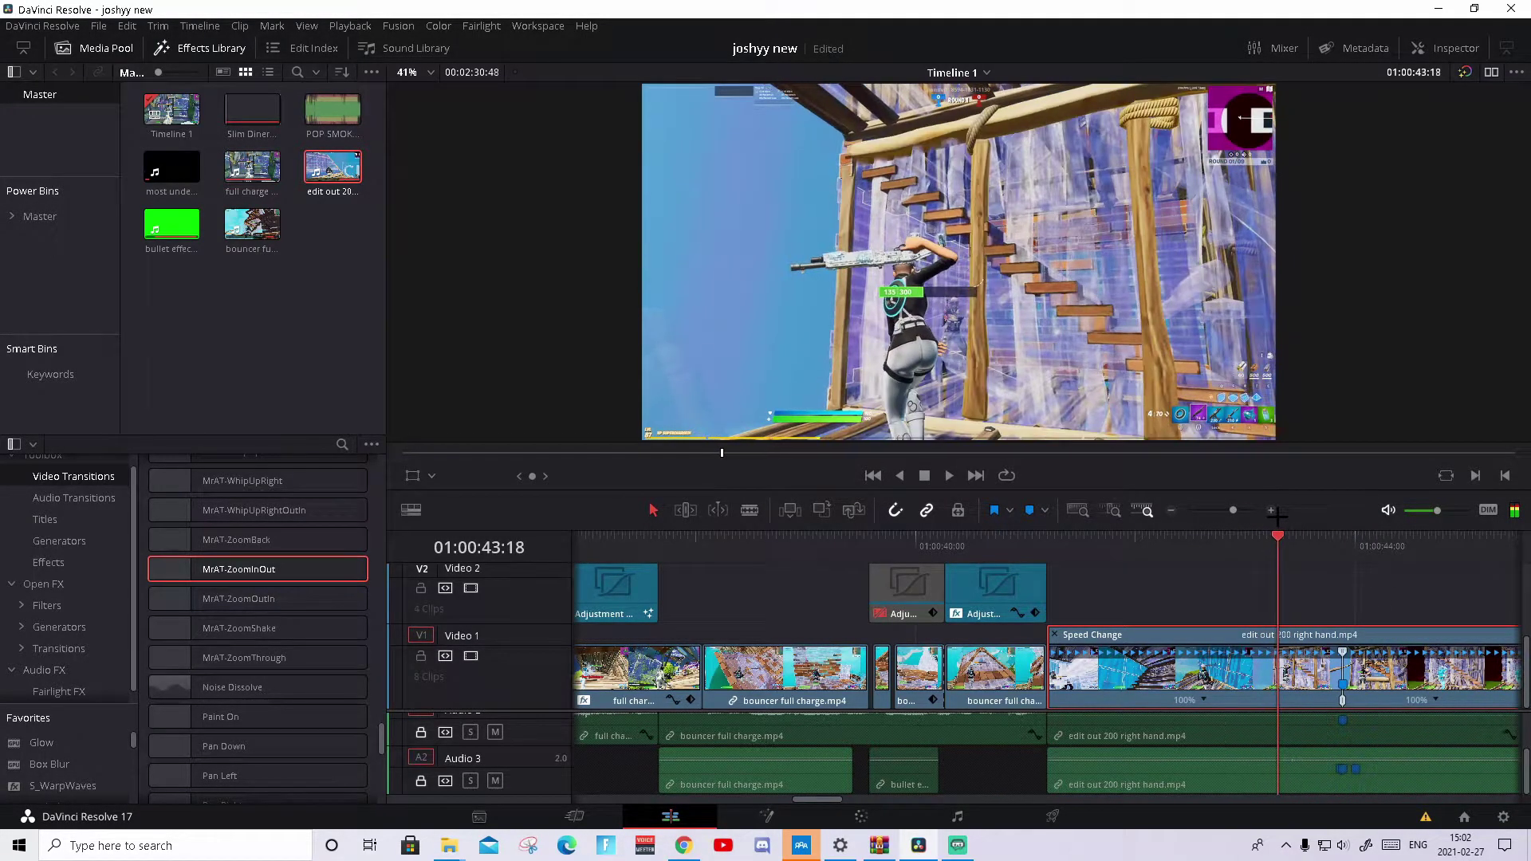
key(Left)
key(Left)
key(Right)
key(Right)
click(1203, 699)
click(1241, 687)
Step: Add a third speed point at 01:00:43:36, midway between the two existing ones
drag(1294, 548, 1305, 542)
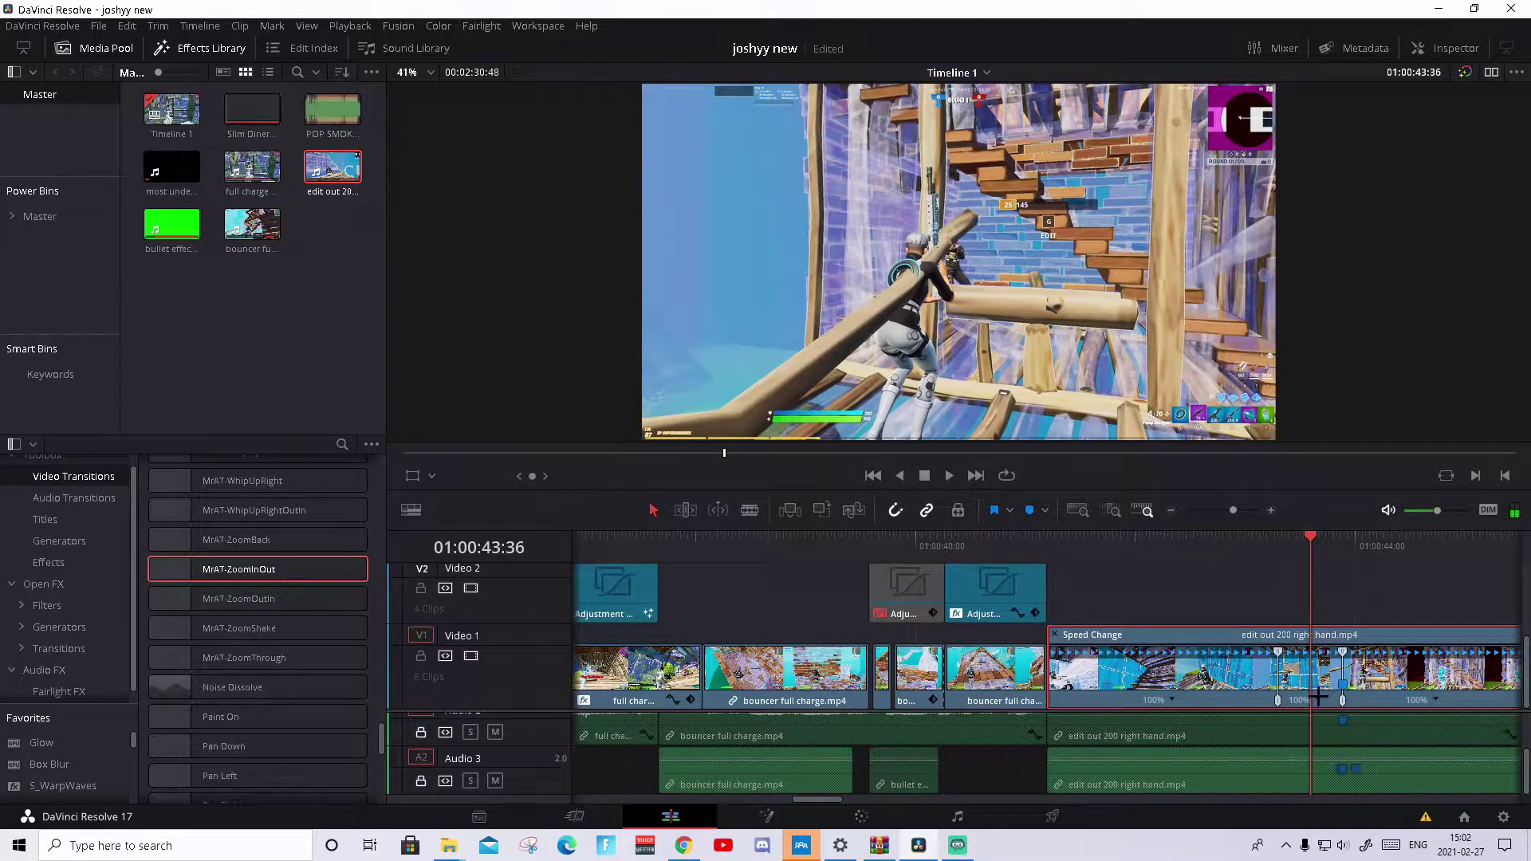
right_click(1321, 702)
click(1371, 689)
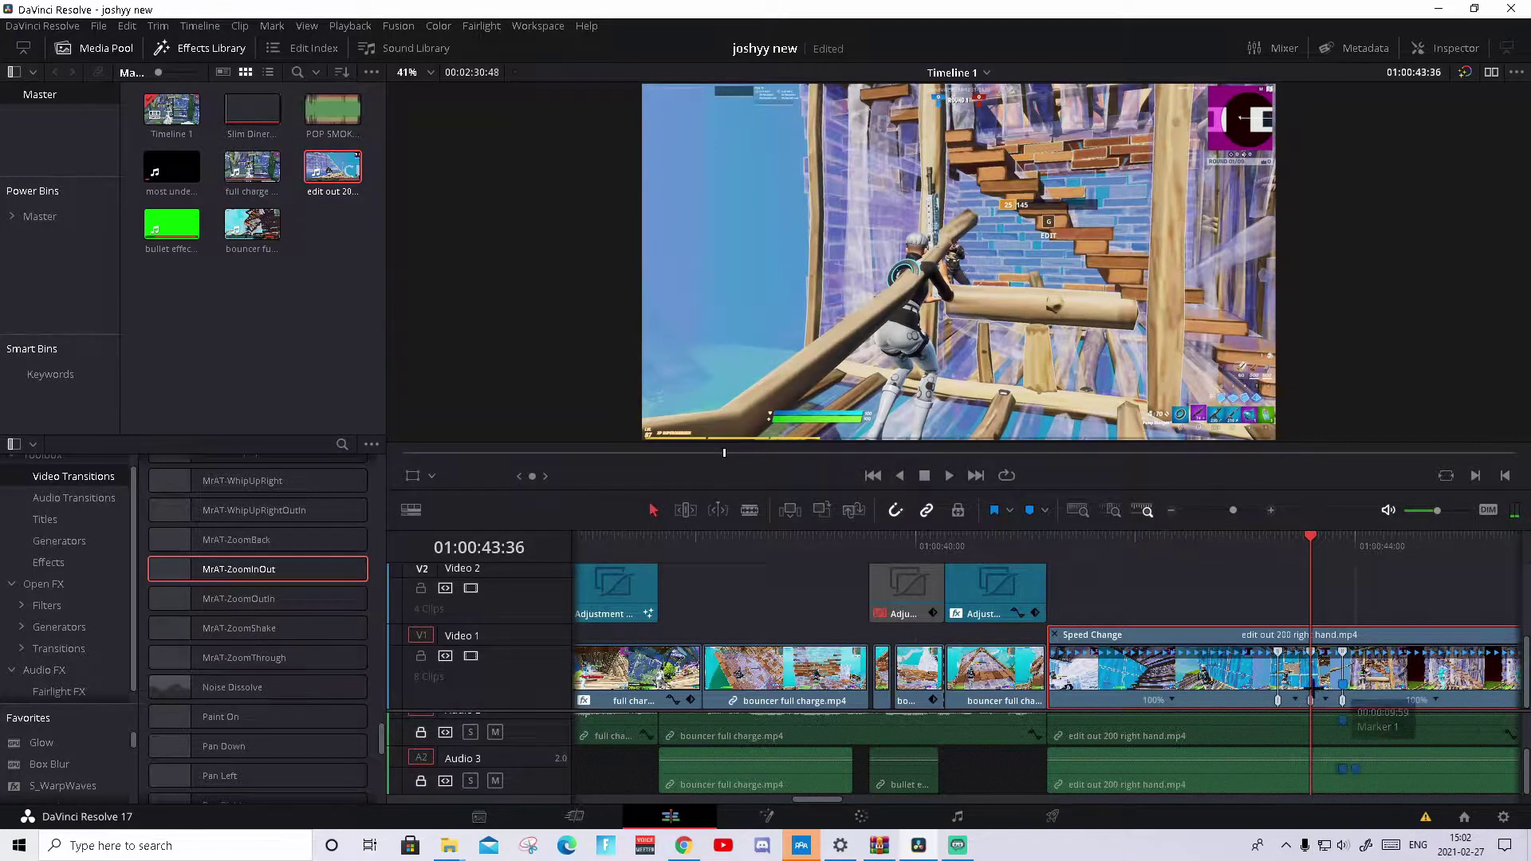
Step: Set the first segment between the speed points to 50% speed and speed up the segment following it
right_click(1291, 698)
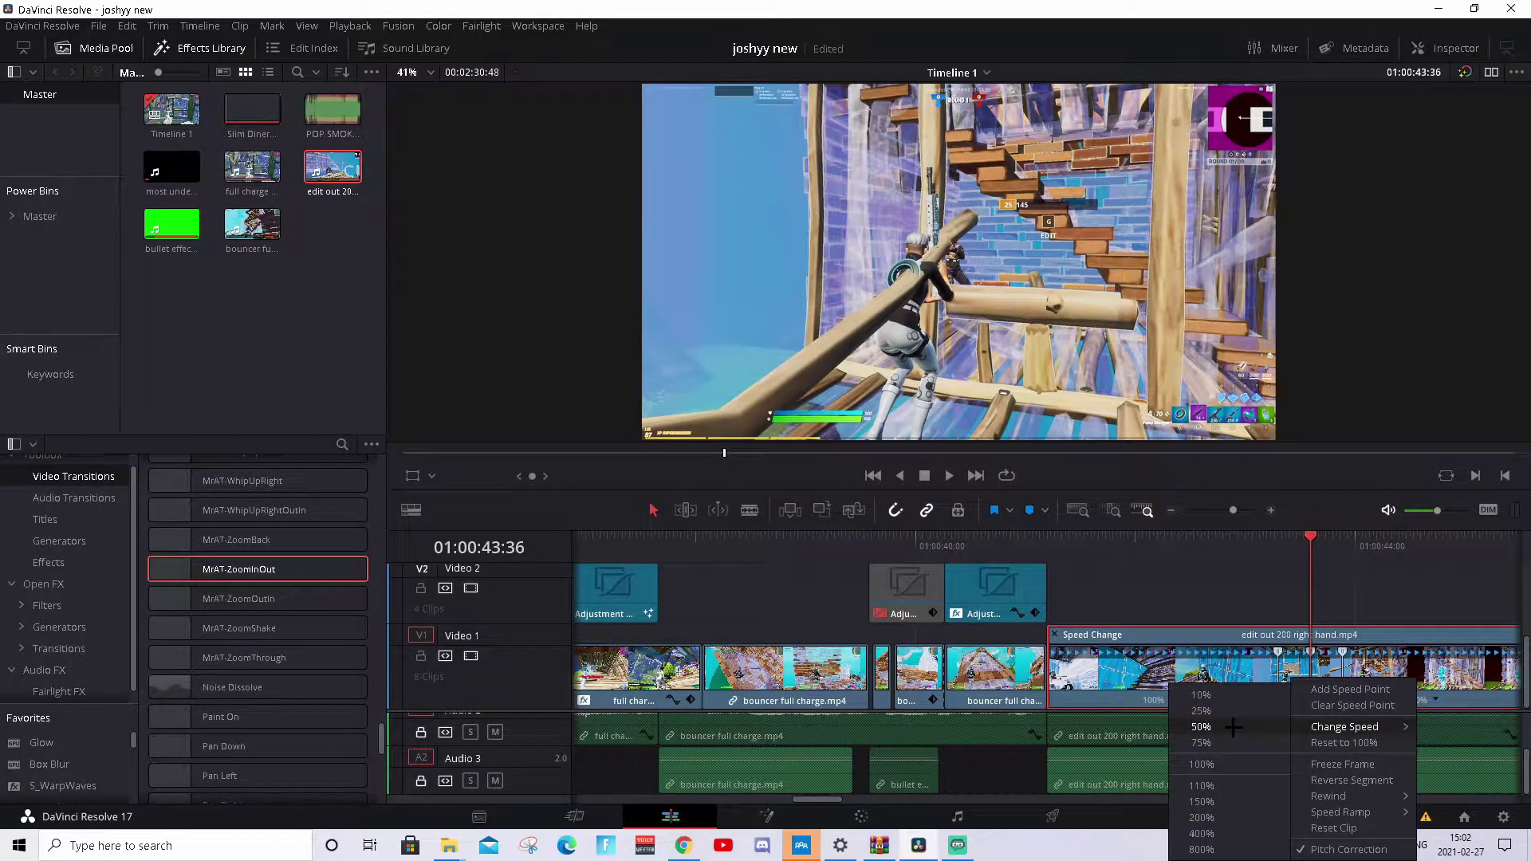
click(1201, 727)
right_click(1360, 700)
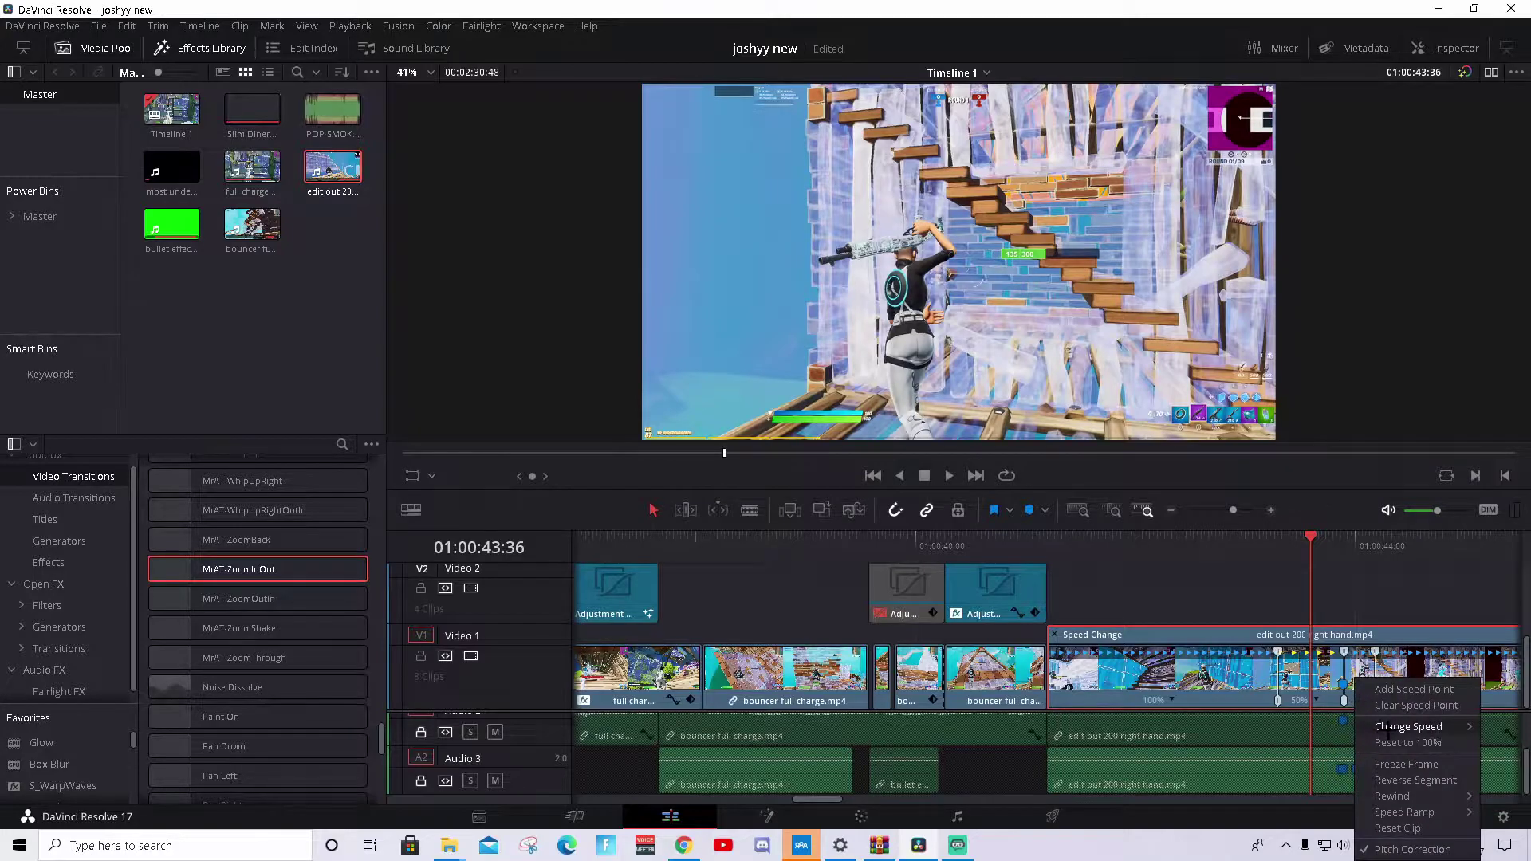
click(1317, 752)
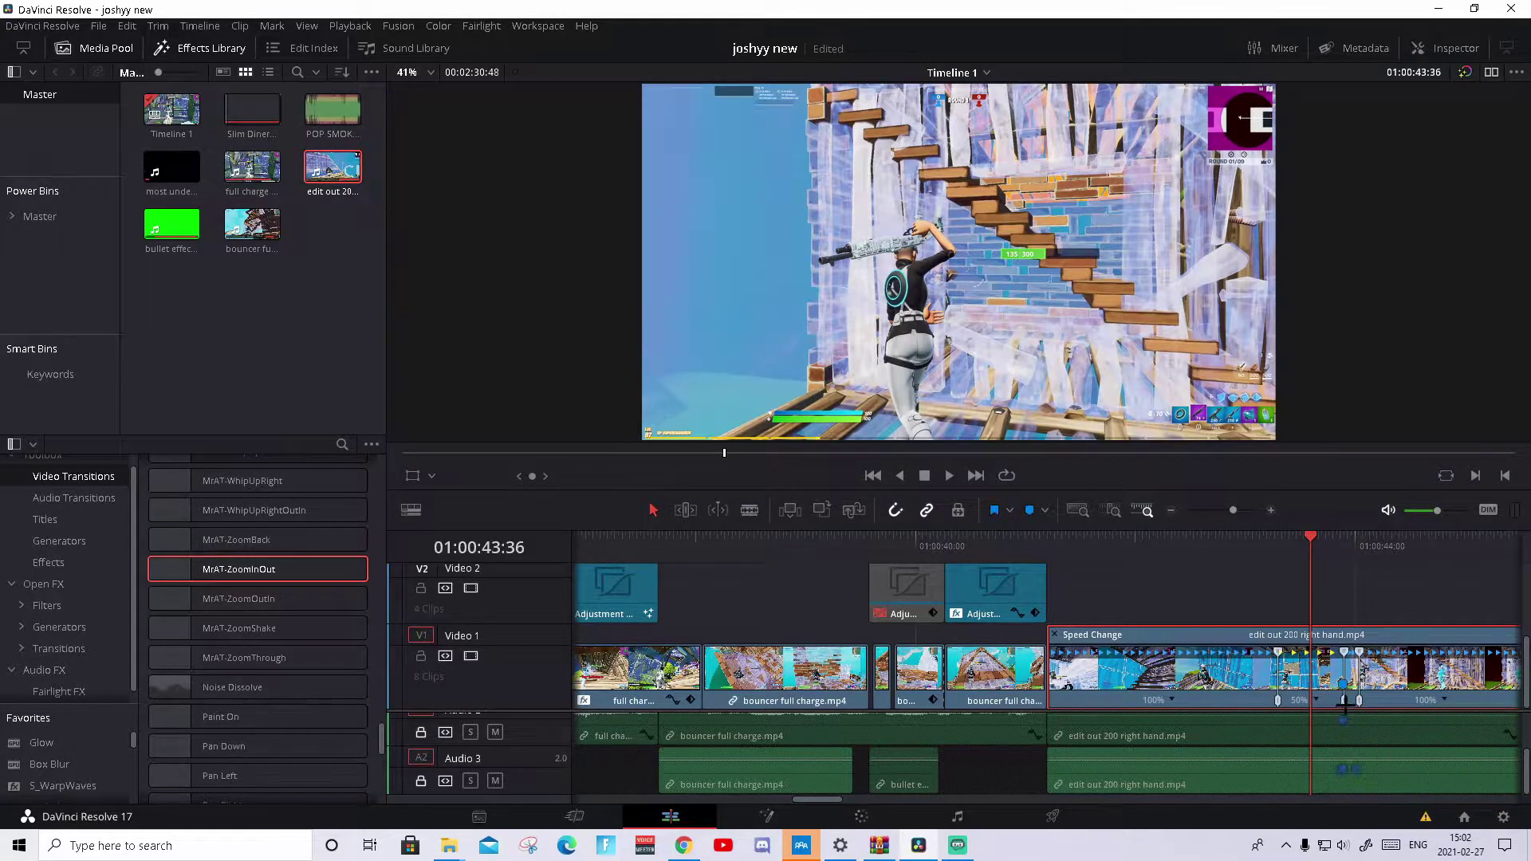
Step: Move the middle speed point earlier until the last one sits at the shot marker, and play back the speed ramp
drag(1343, 700, 1321, 700)
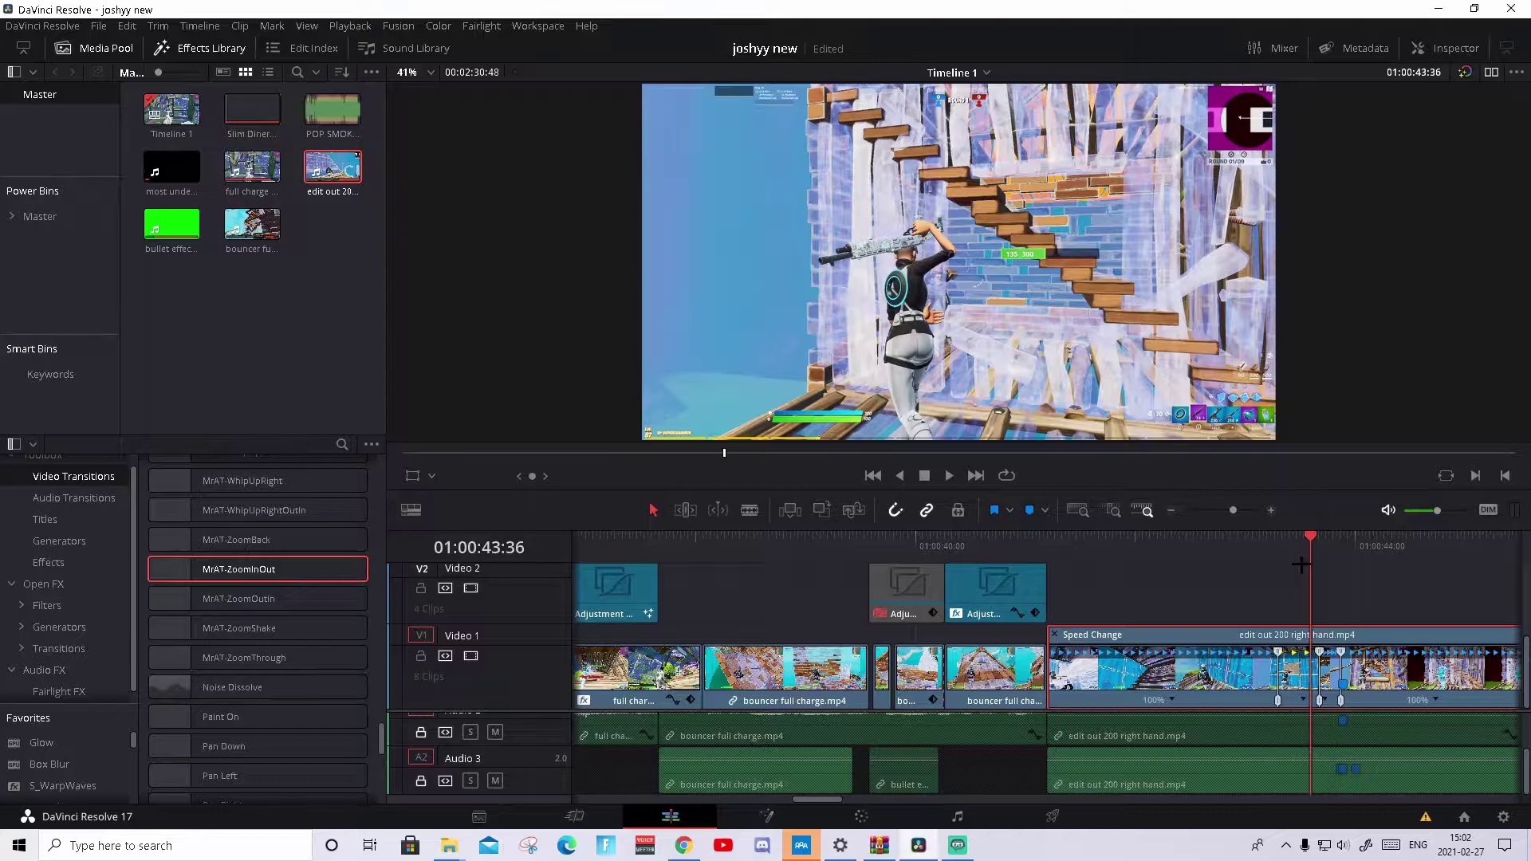
click(1231, 535)
key(space)
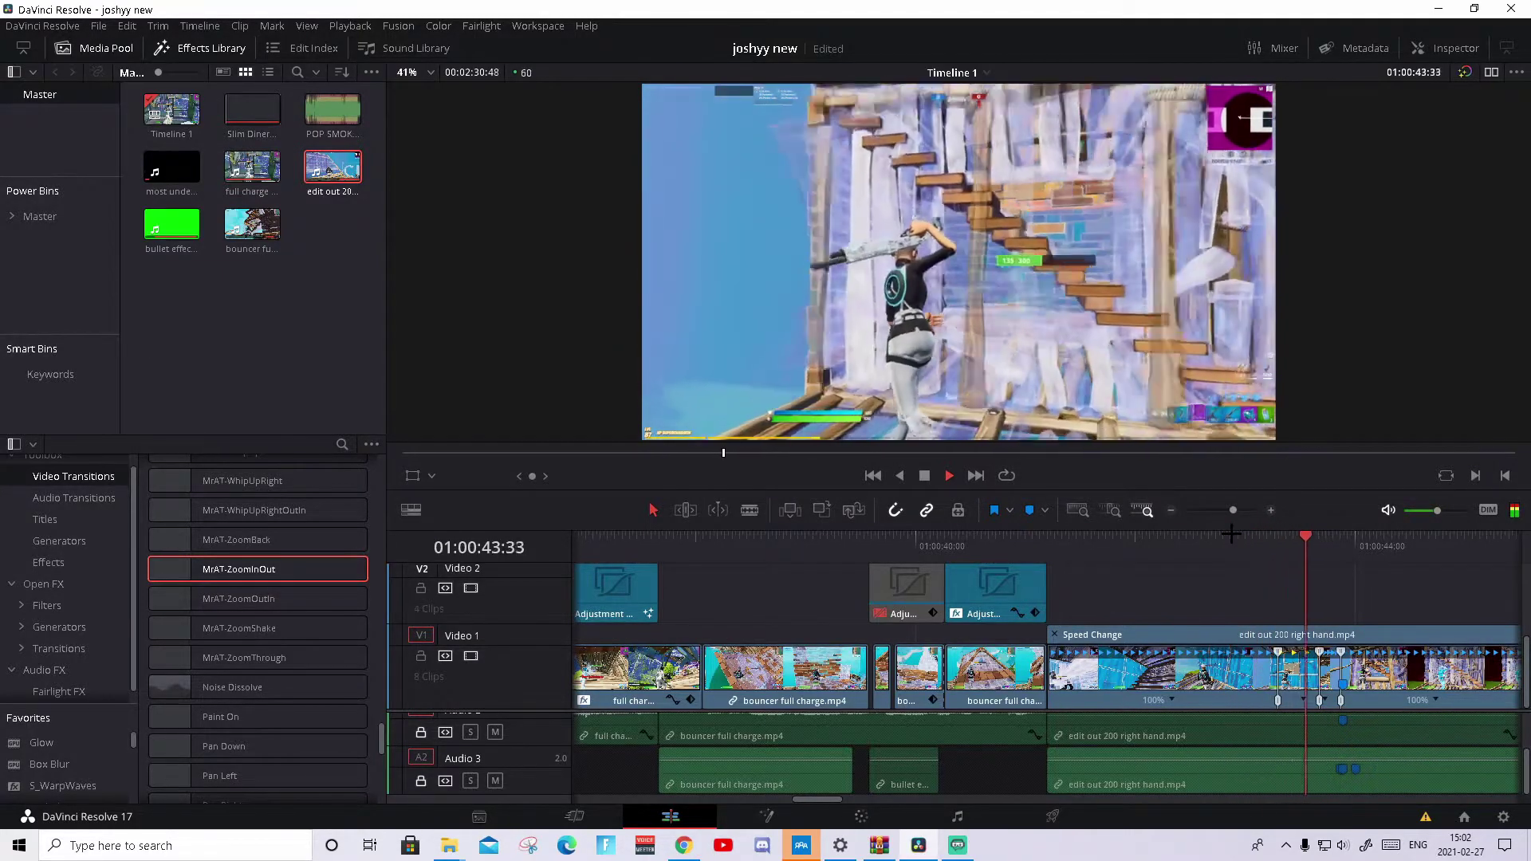
click(1269, 536)
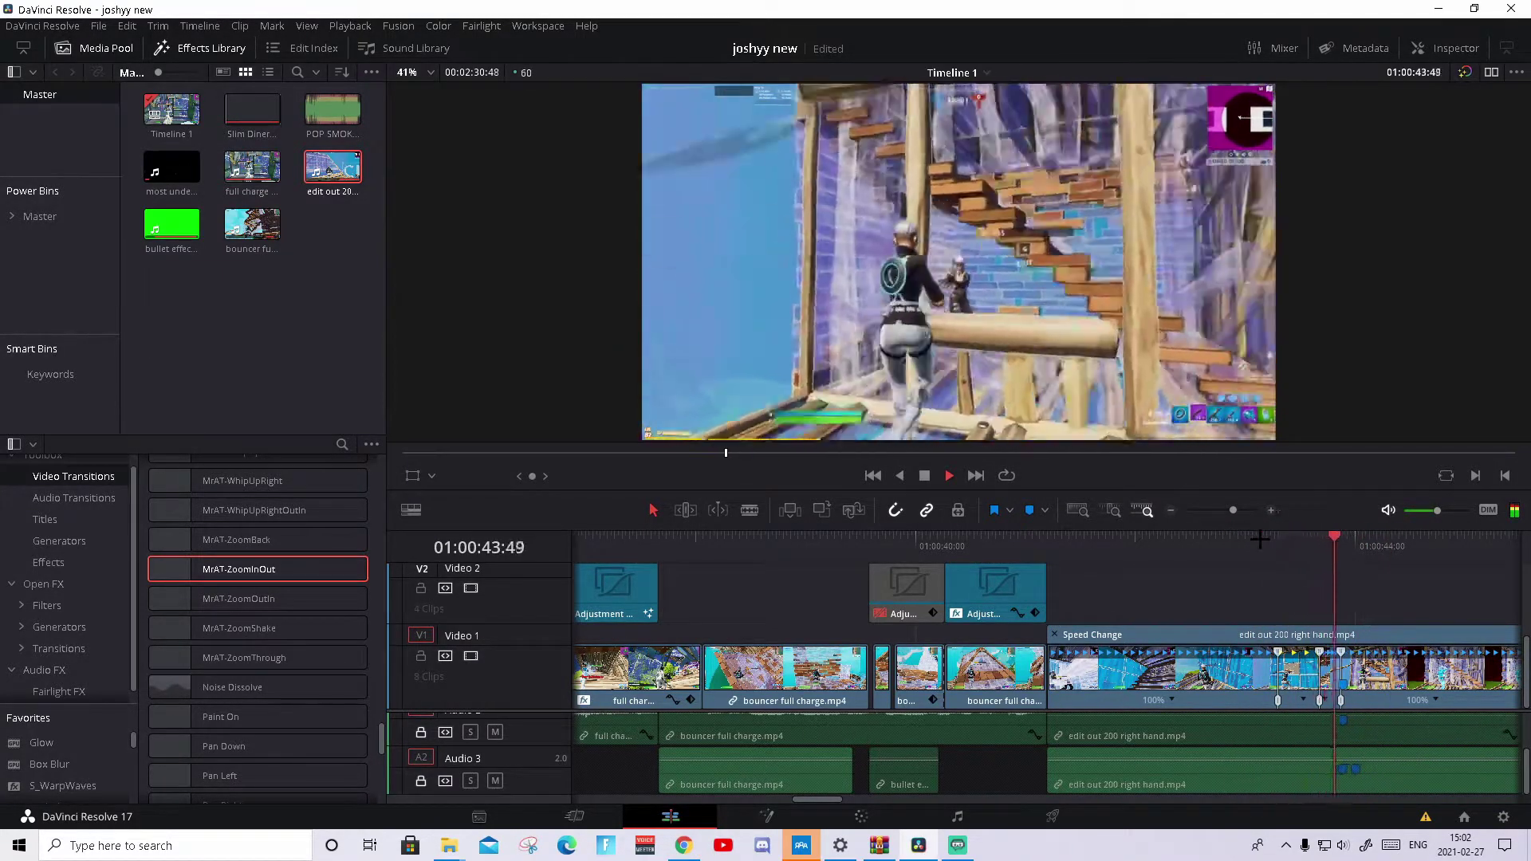
click(1260, 537)
key(space)
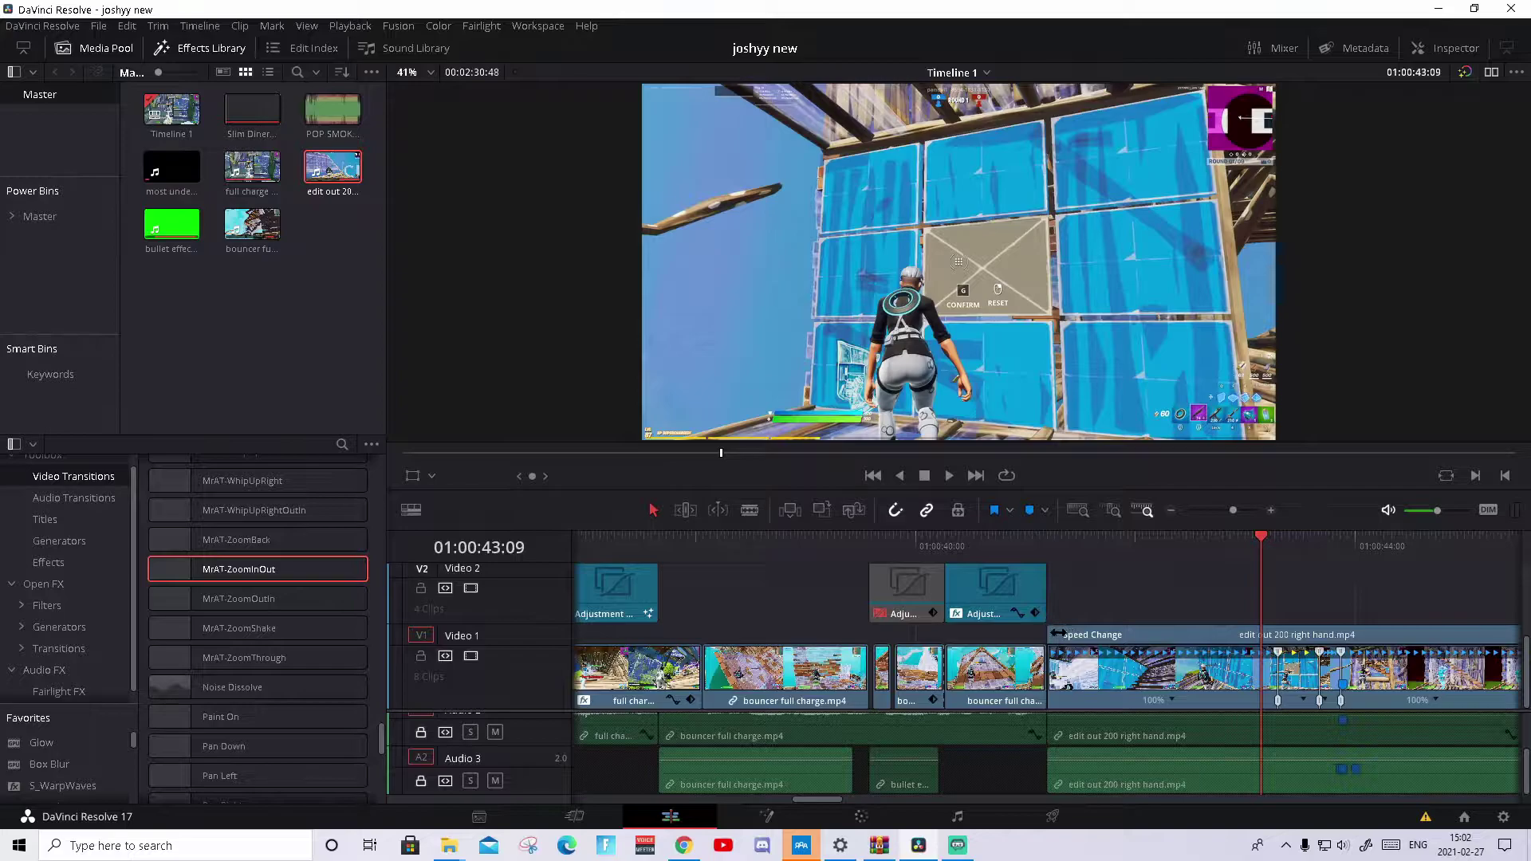
key(space)
key(space)
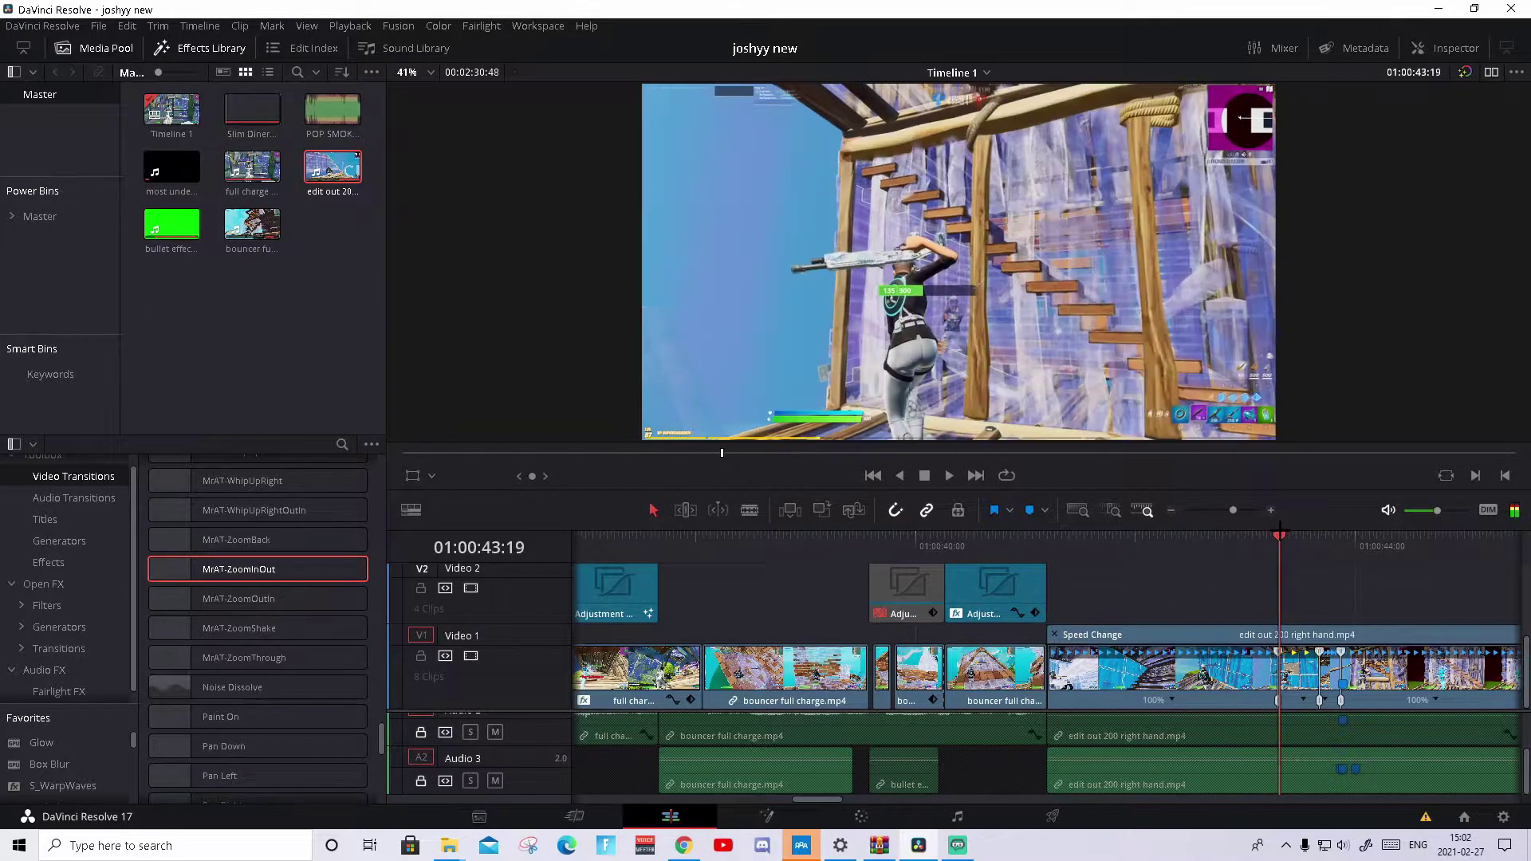
Step: Close the retime controls and split the gameplay clip at 01:00:43:17, where the slowed section begins
click(1055, 634)
click(1300, 678)
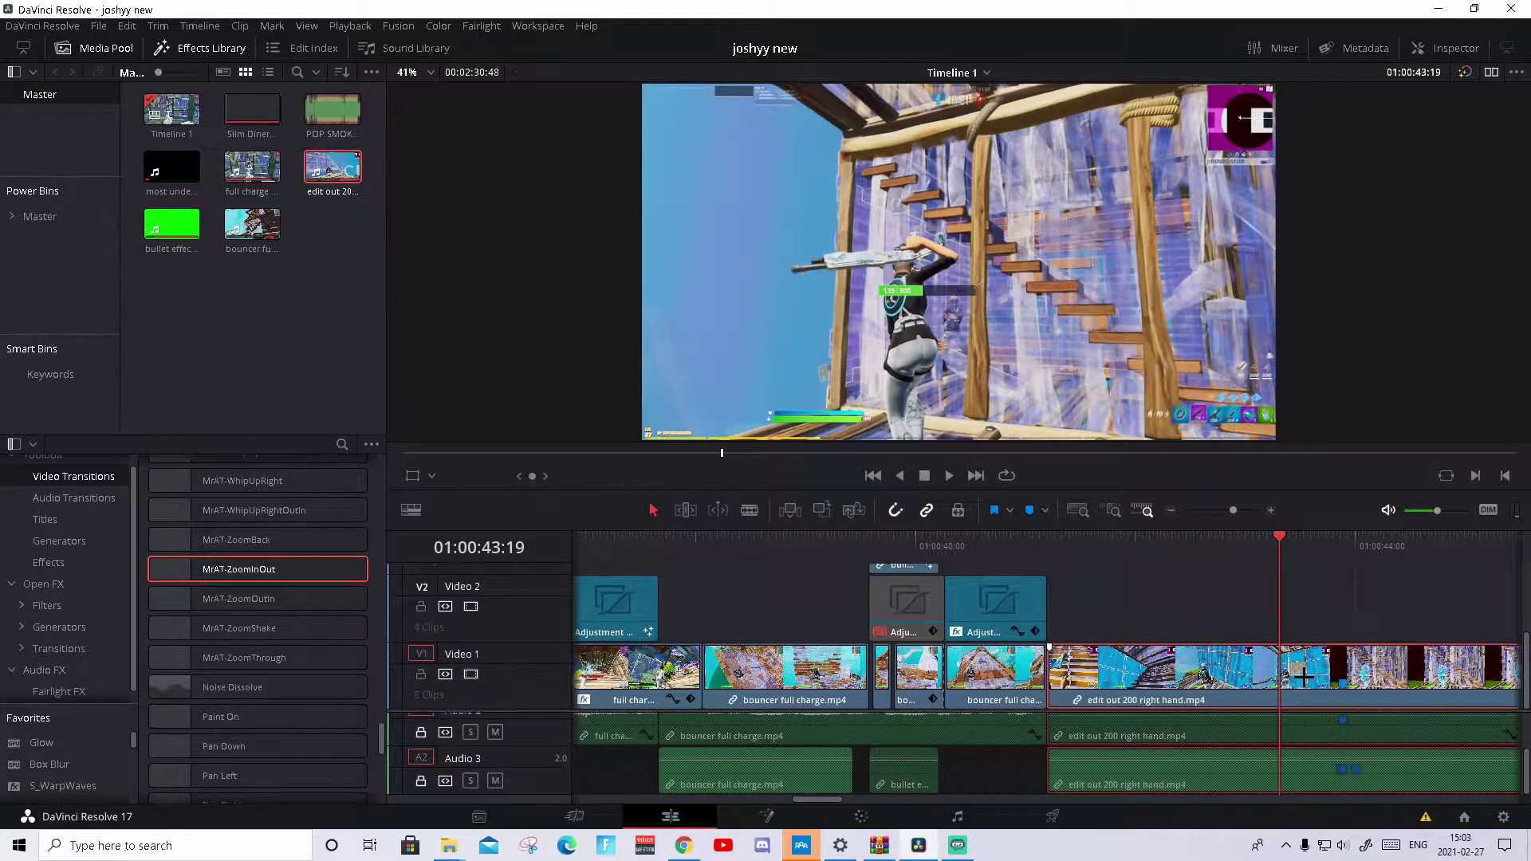
key(Left)
key(Left)
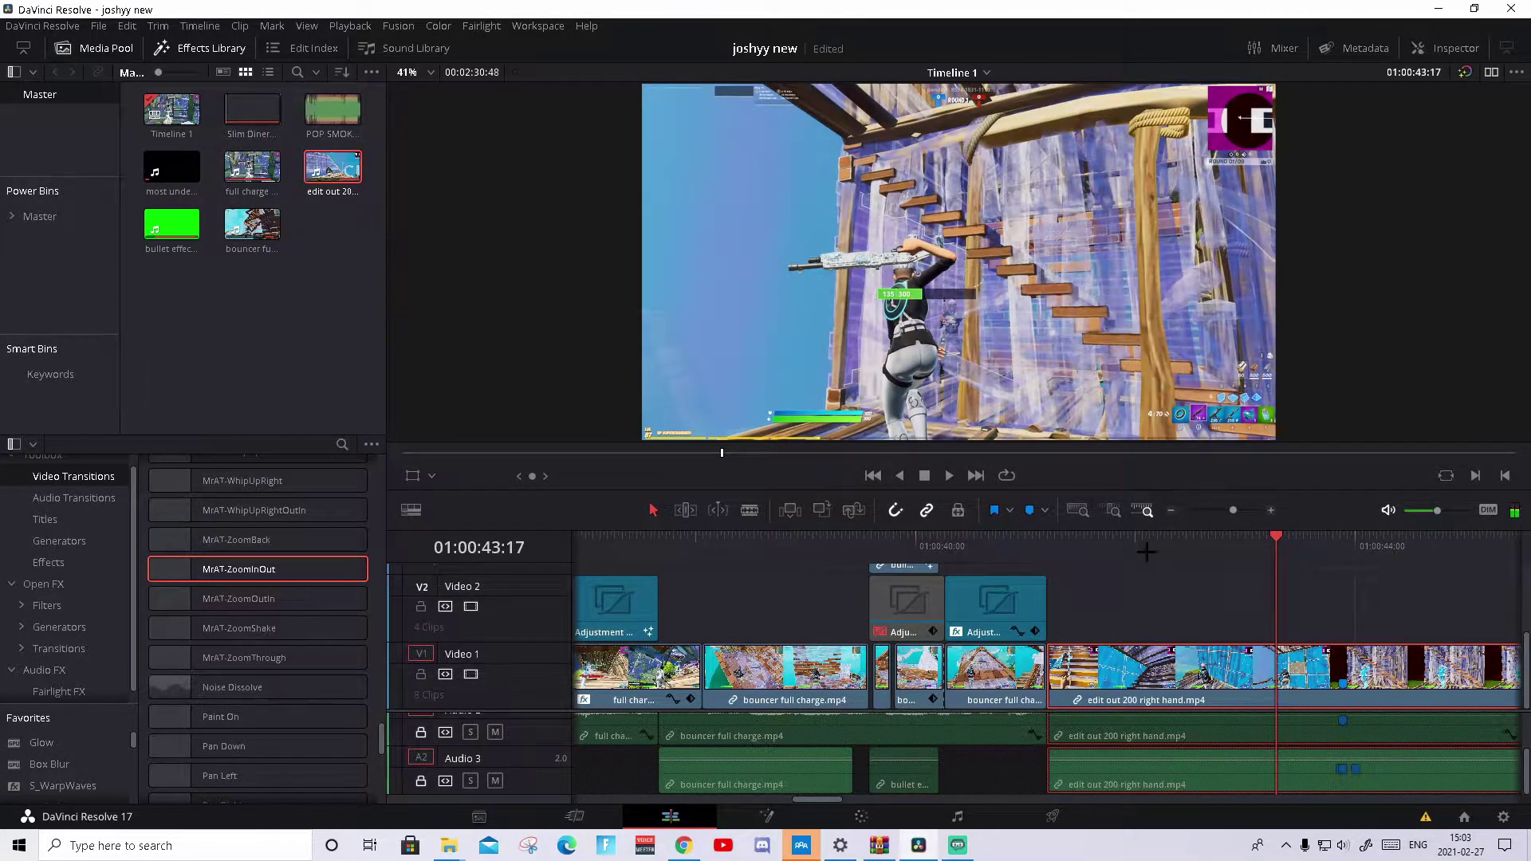
key(ctrl+b)
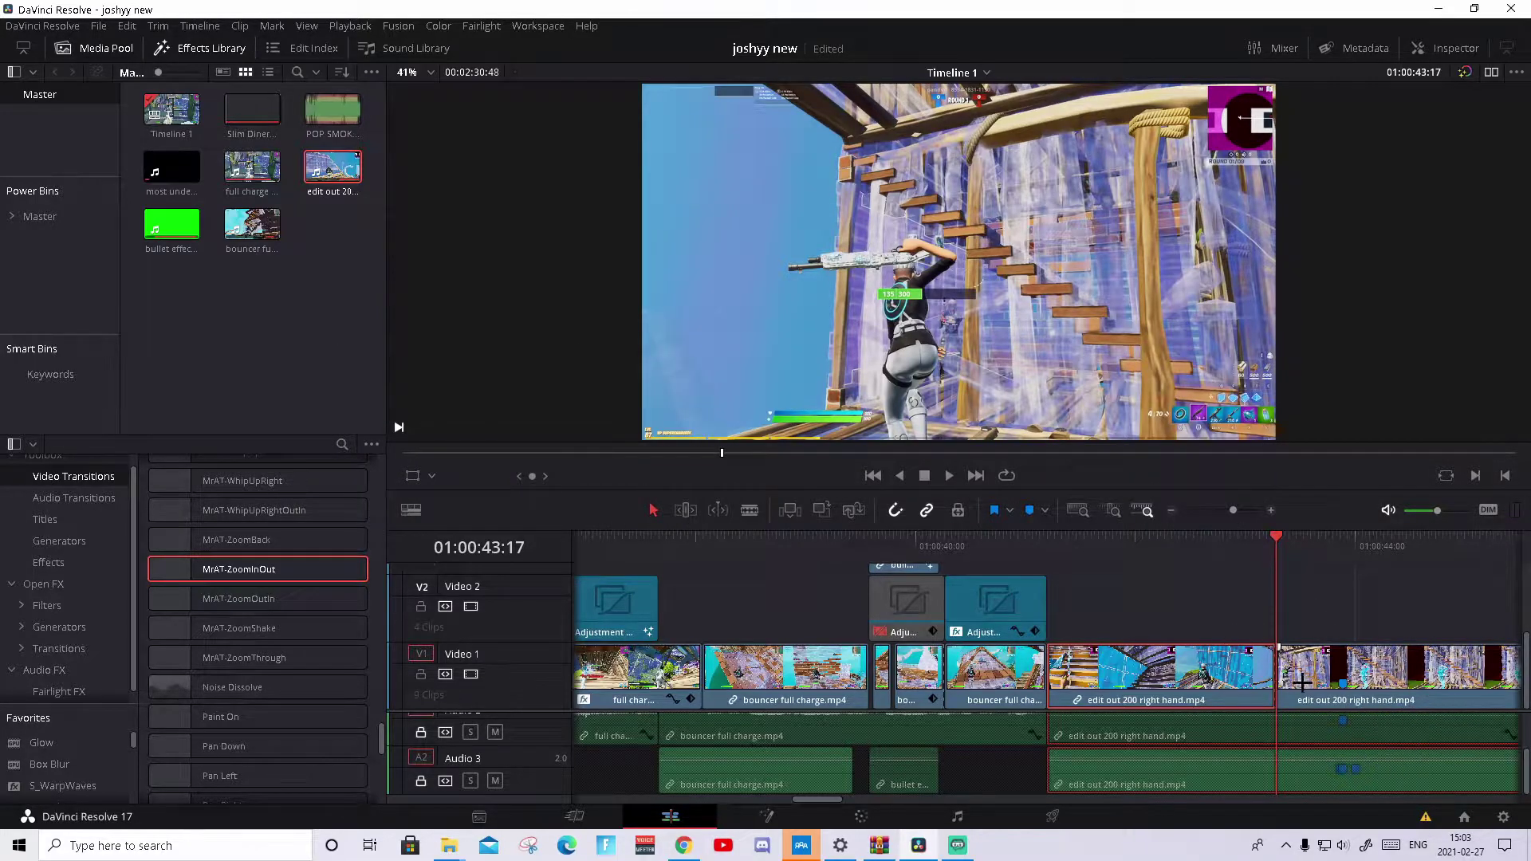
Step: Split the remaining gameplay clip at the shot marker, 01:00:43:52, to isolate the retimed section
click(1339, 543)
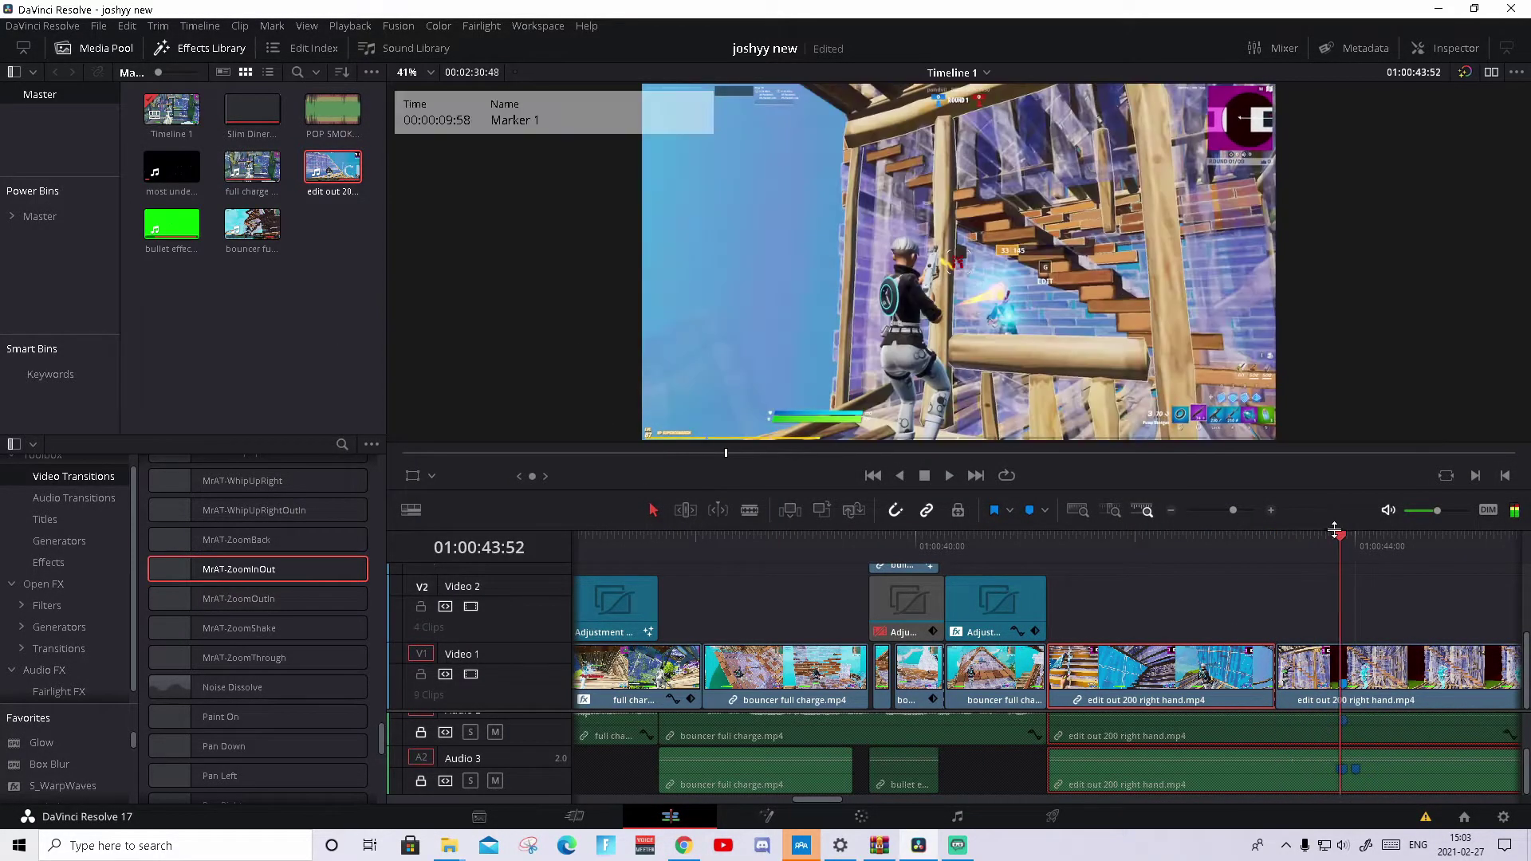
click(1285, 665)
click(1316, 664)
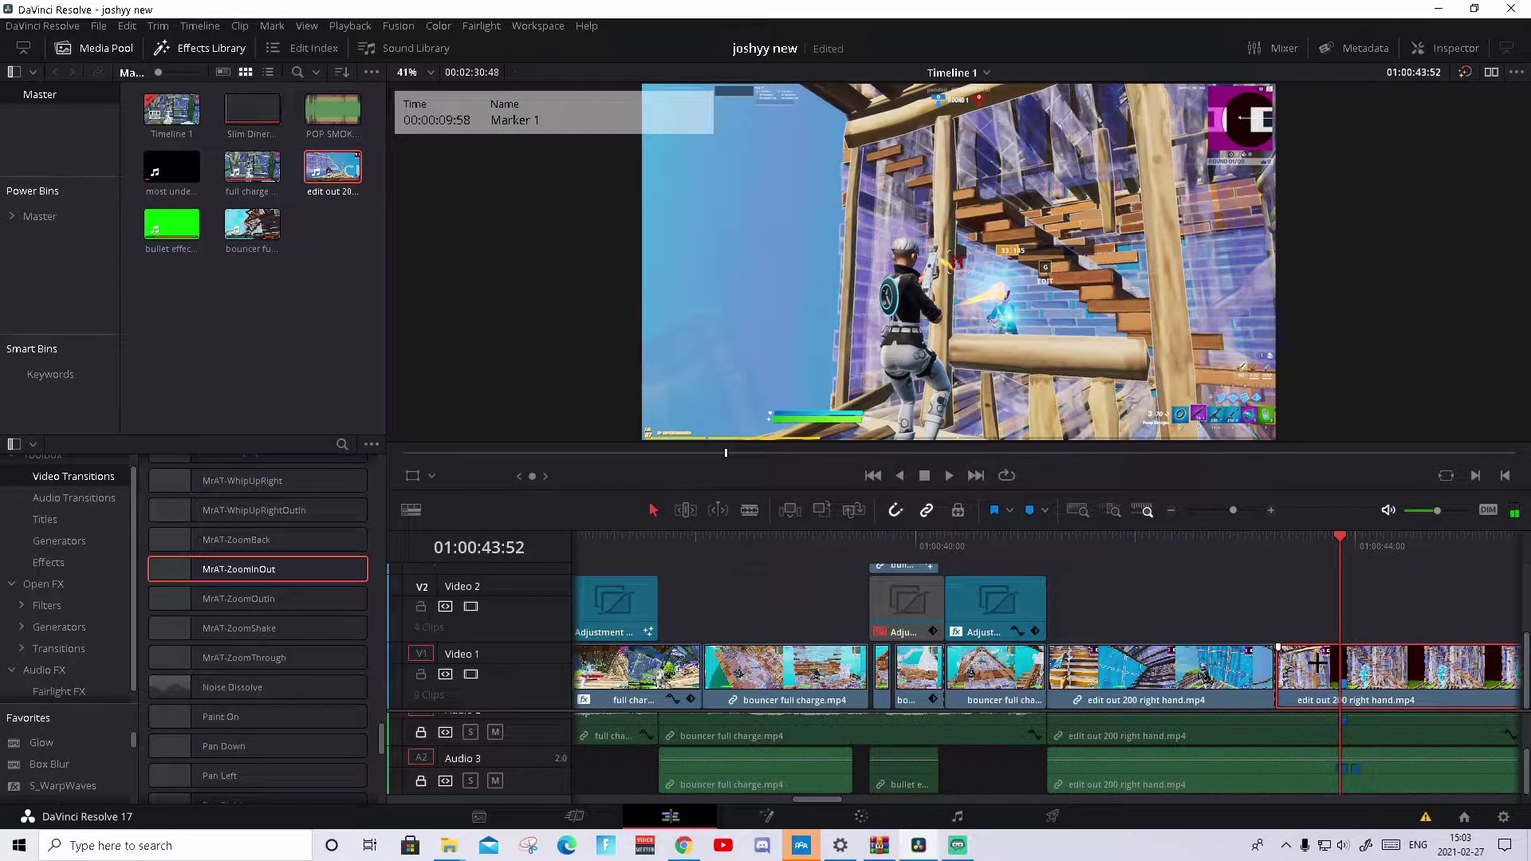
key(ctrl+b)
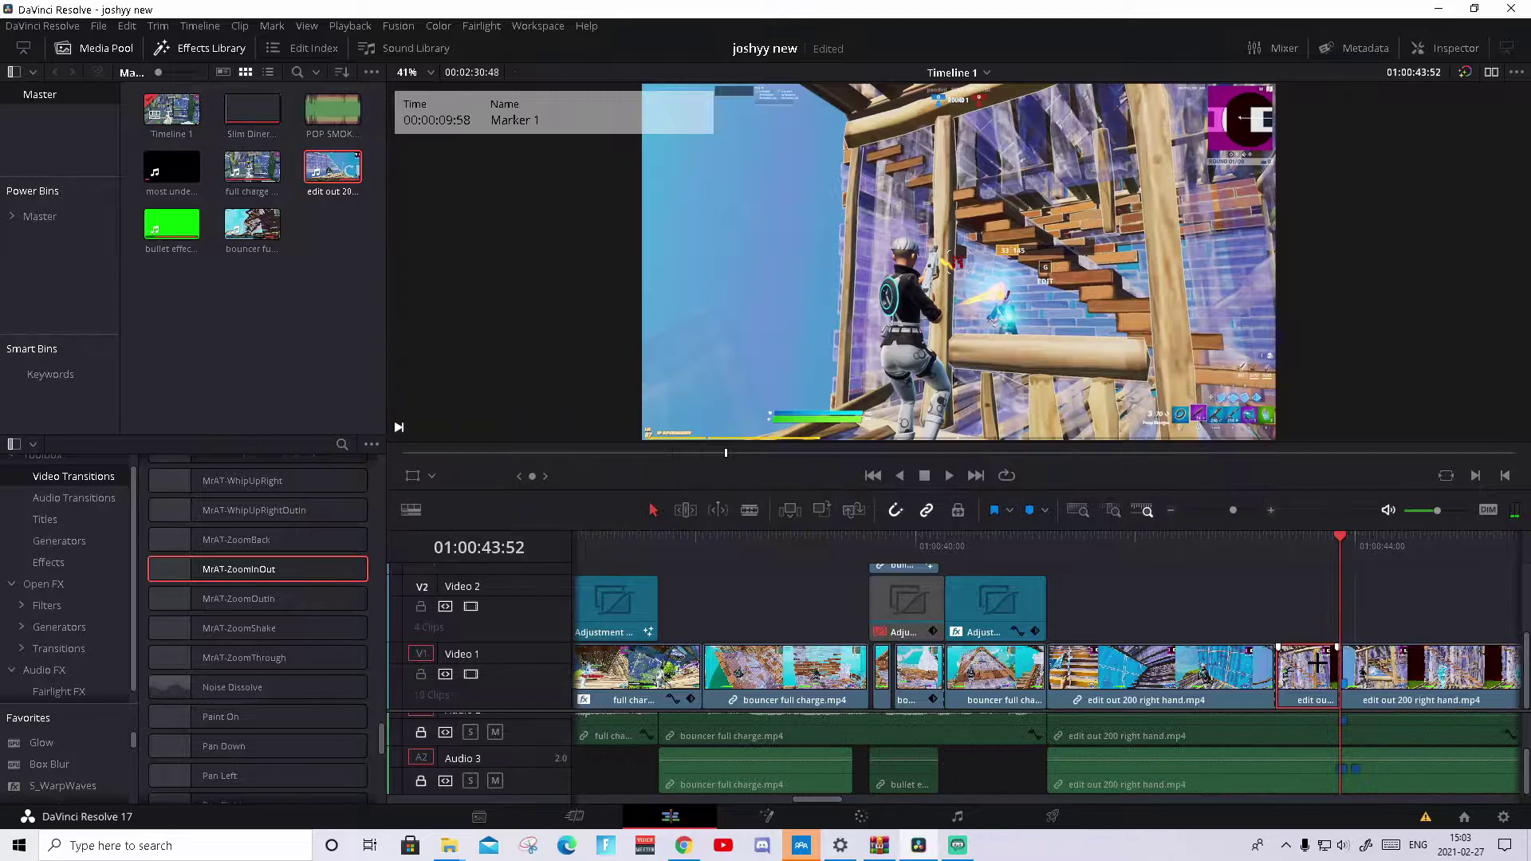
Step: Duplicate the short retimed section onto Video 2 directly above and disable the original on Video 1
click(1314, 536)
drag(1314, 535, 1302, 535)
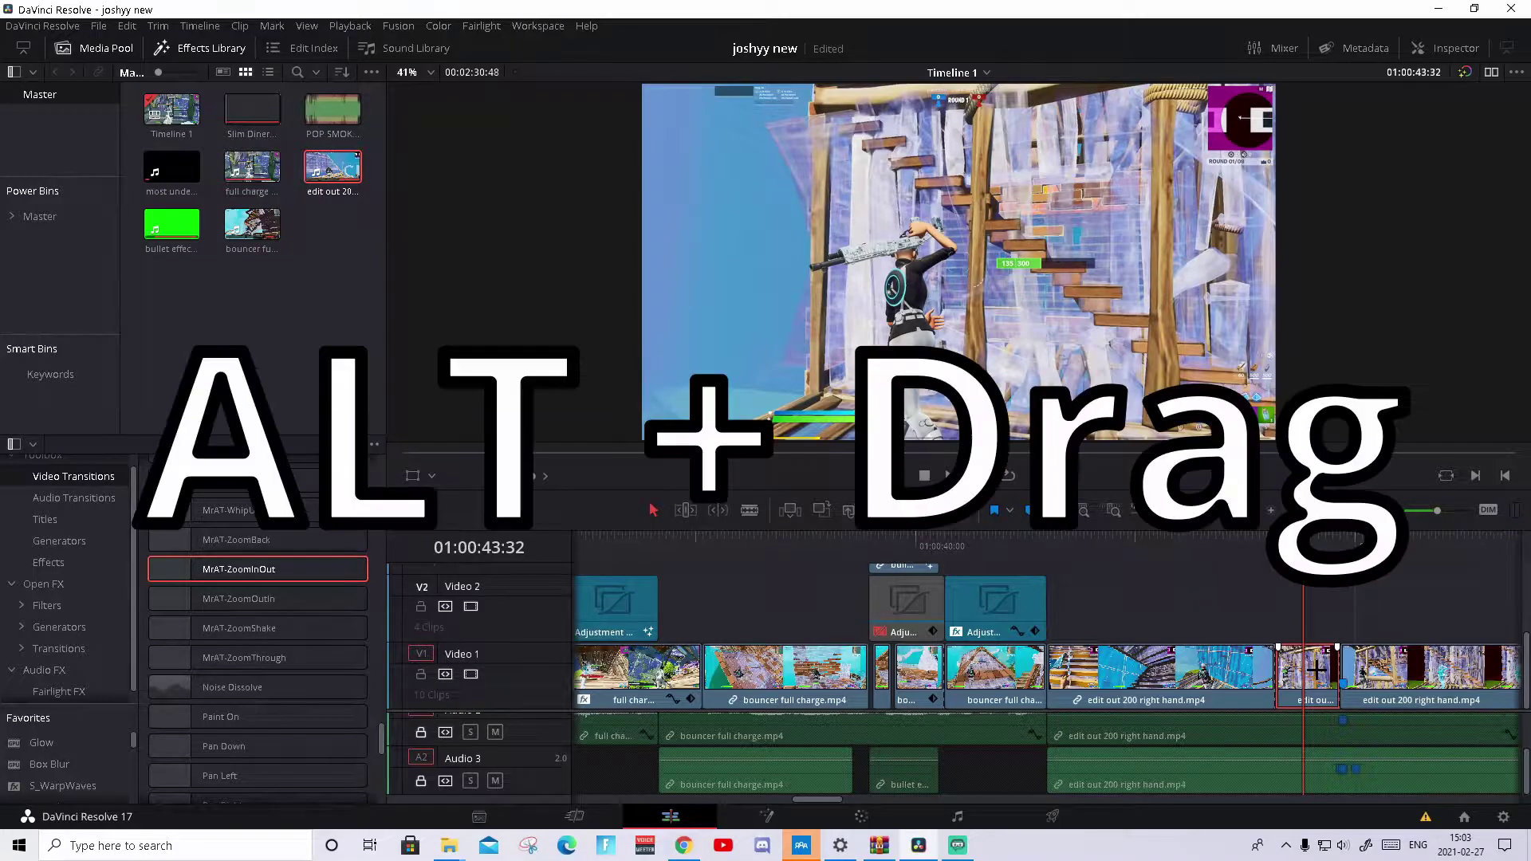
drag(1315, 670, 1313, 616)
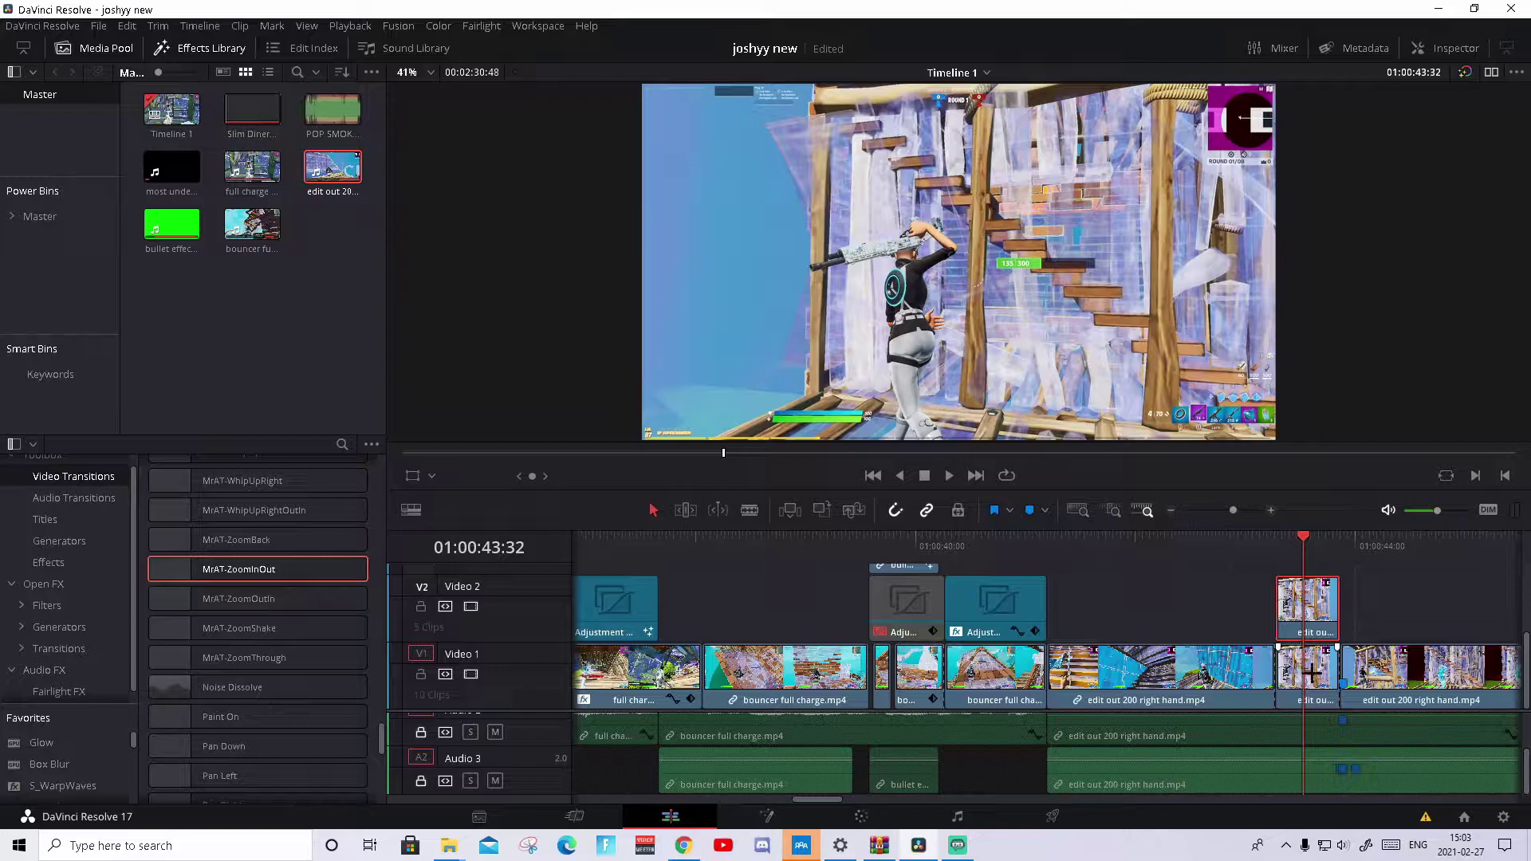
click(1289, 686)
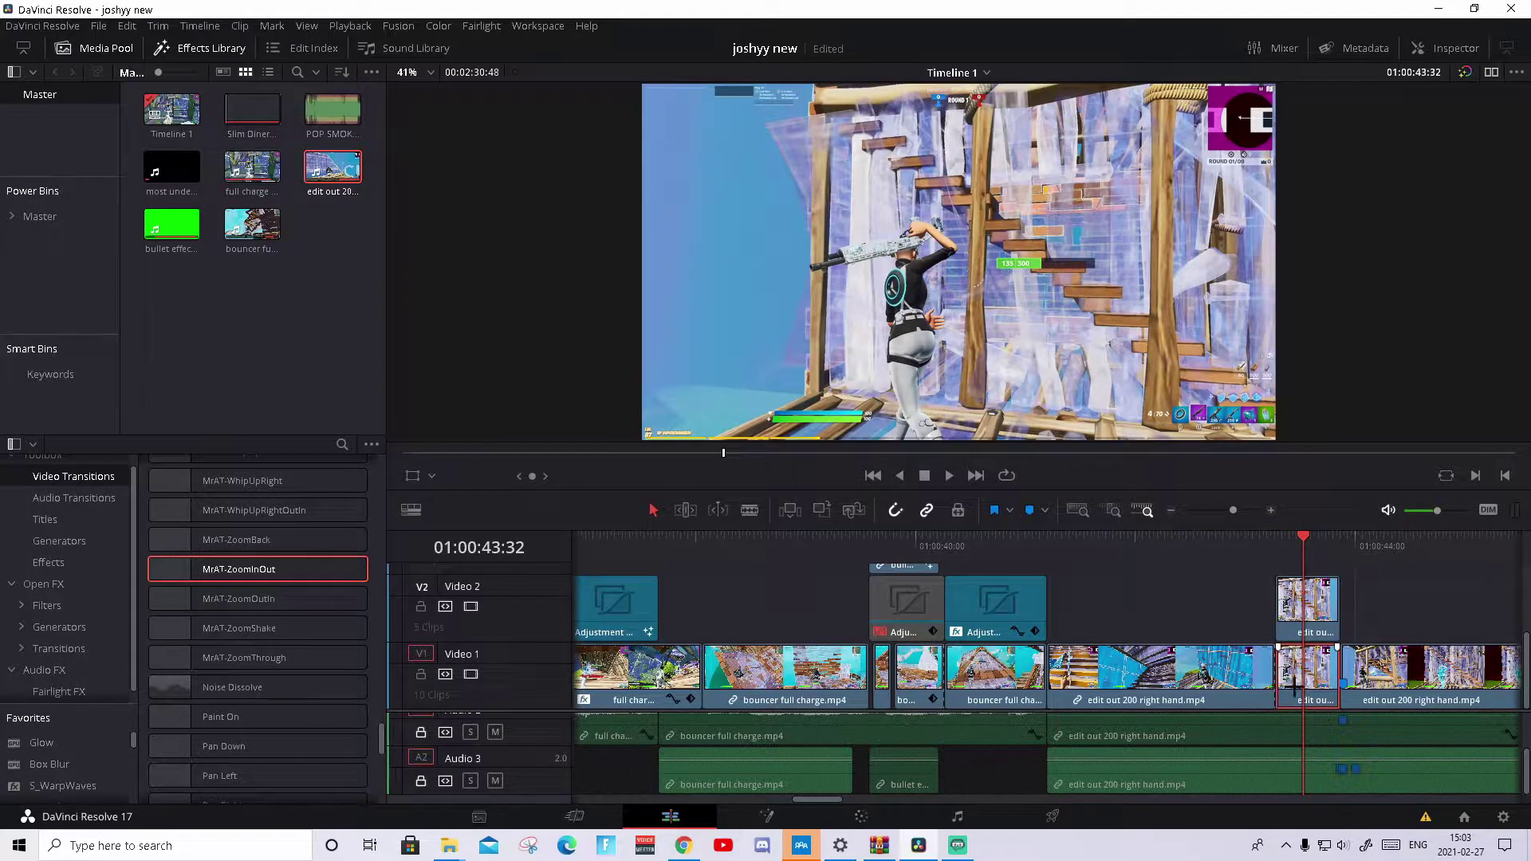
key(d)
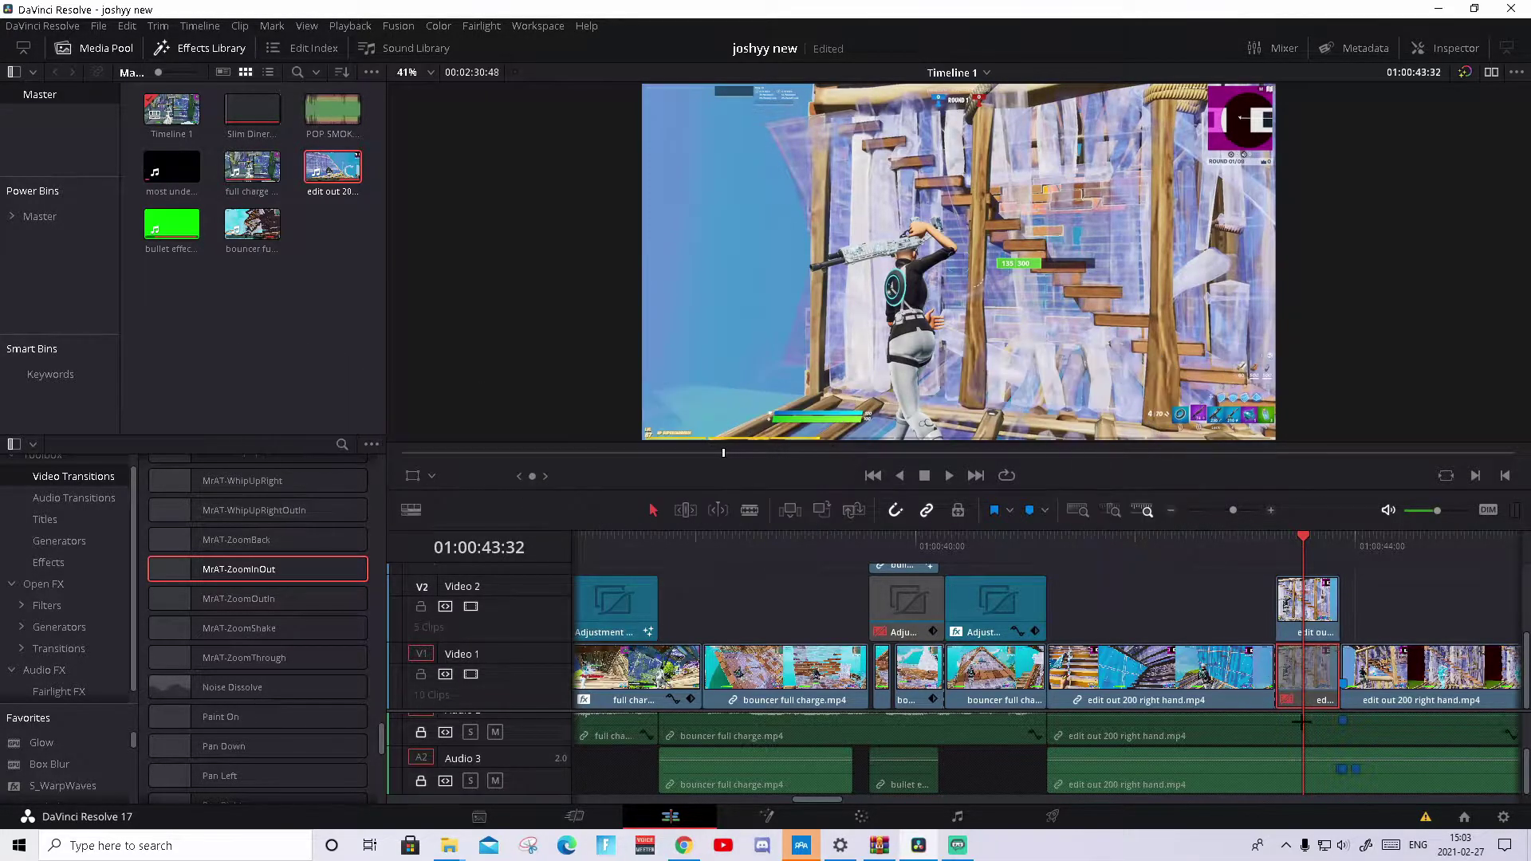
Step: Open the duplicated section on the Color page at its first frame, 01:00:43:17
double_click(1306, 606)
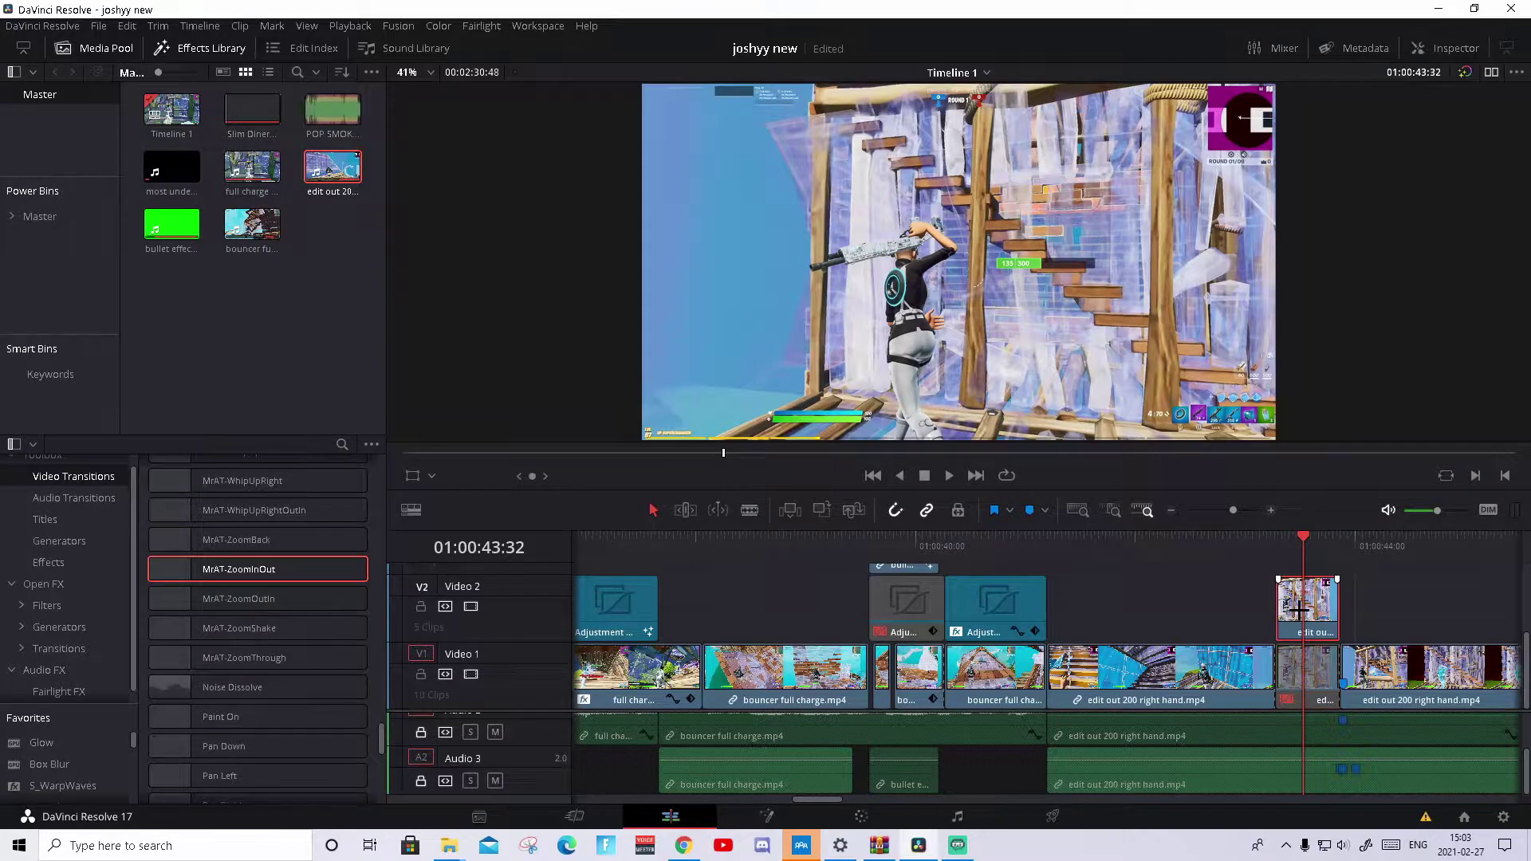
click(1276, 542)
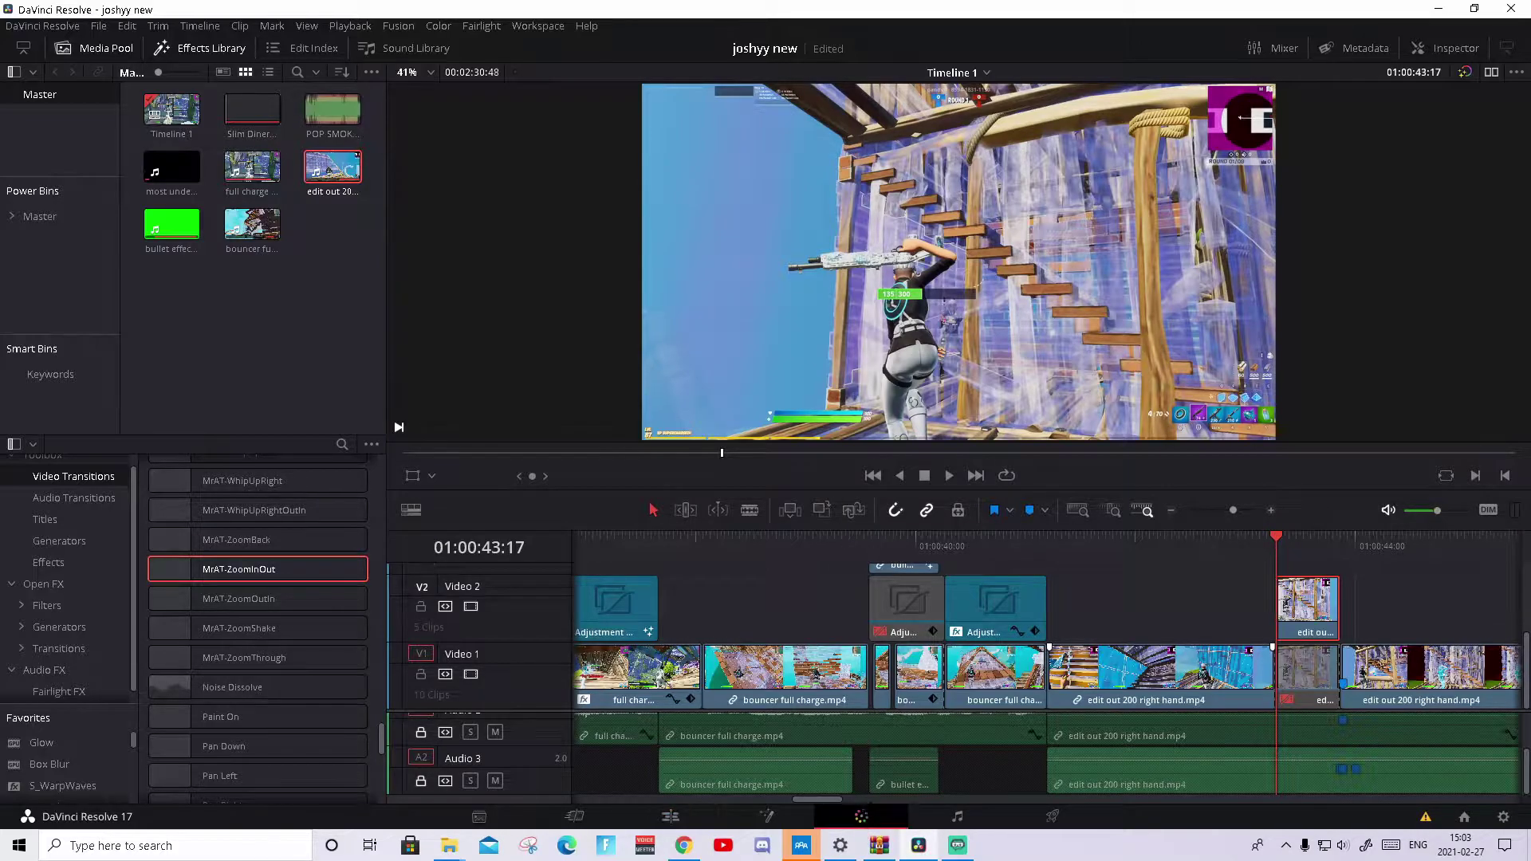
click(861, 816)
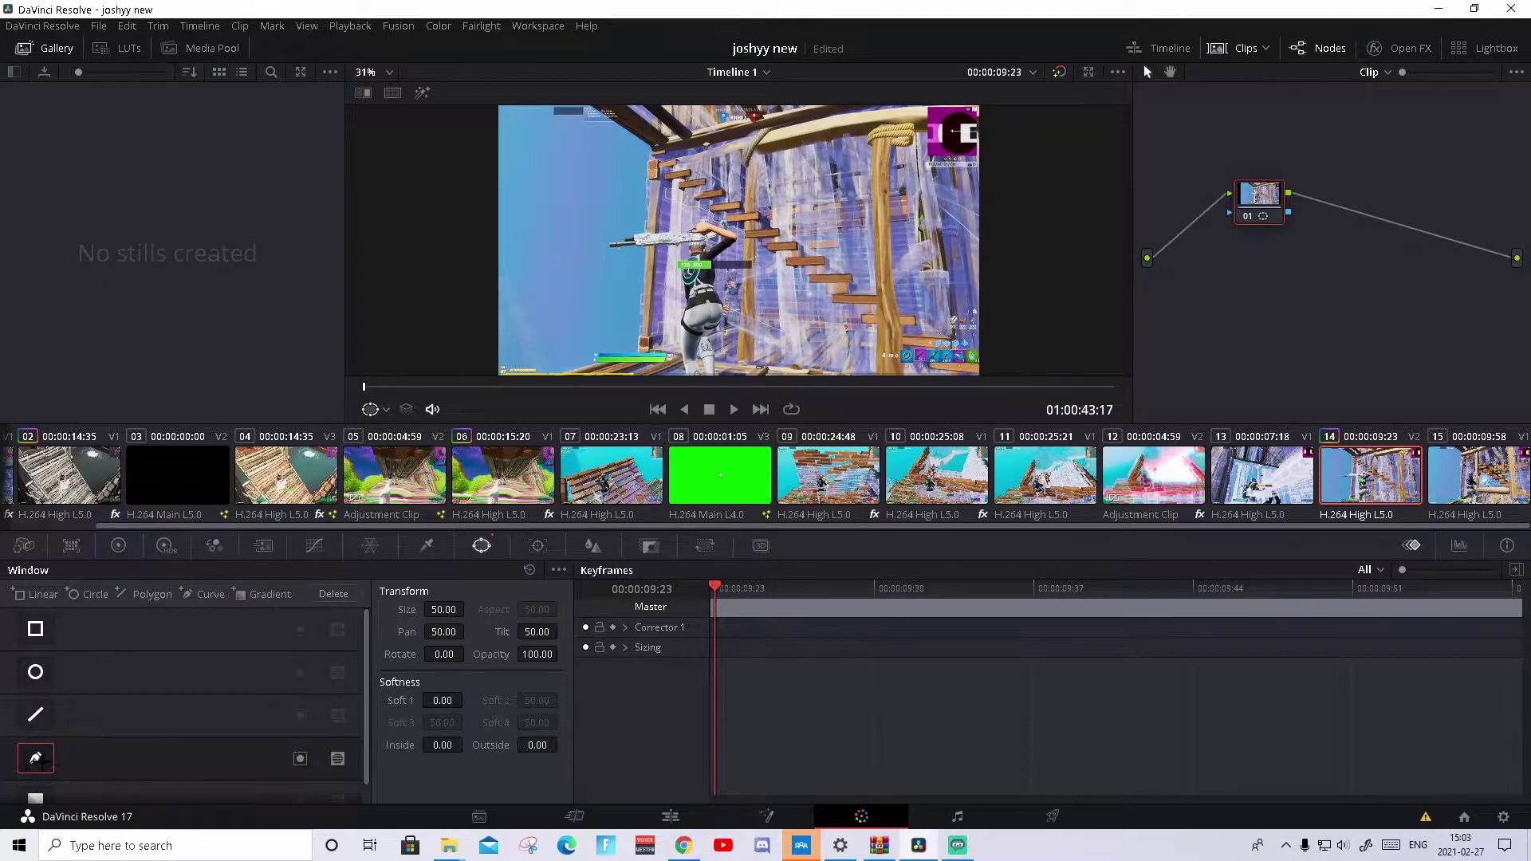
Step: Start a Curve window on the gun at 01:00:43:17, tracing its upper edge from the stock to the barrel
click(35, 757)
scroll(726, 297, up, 5)
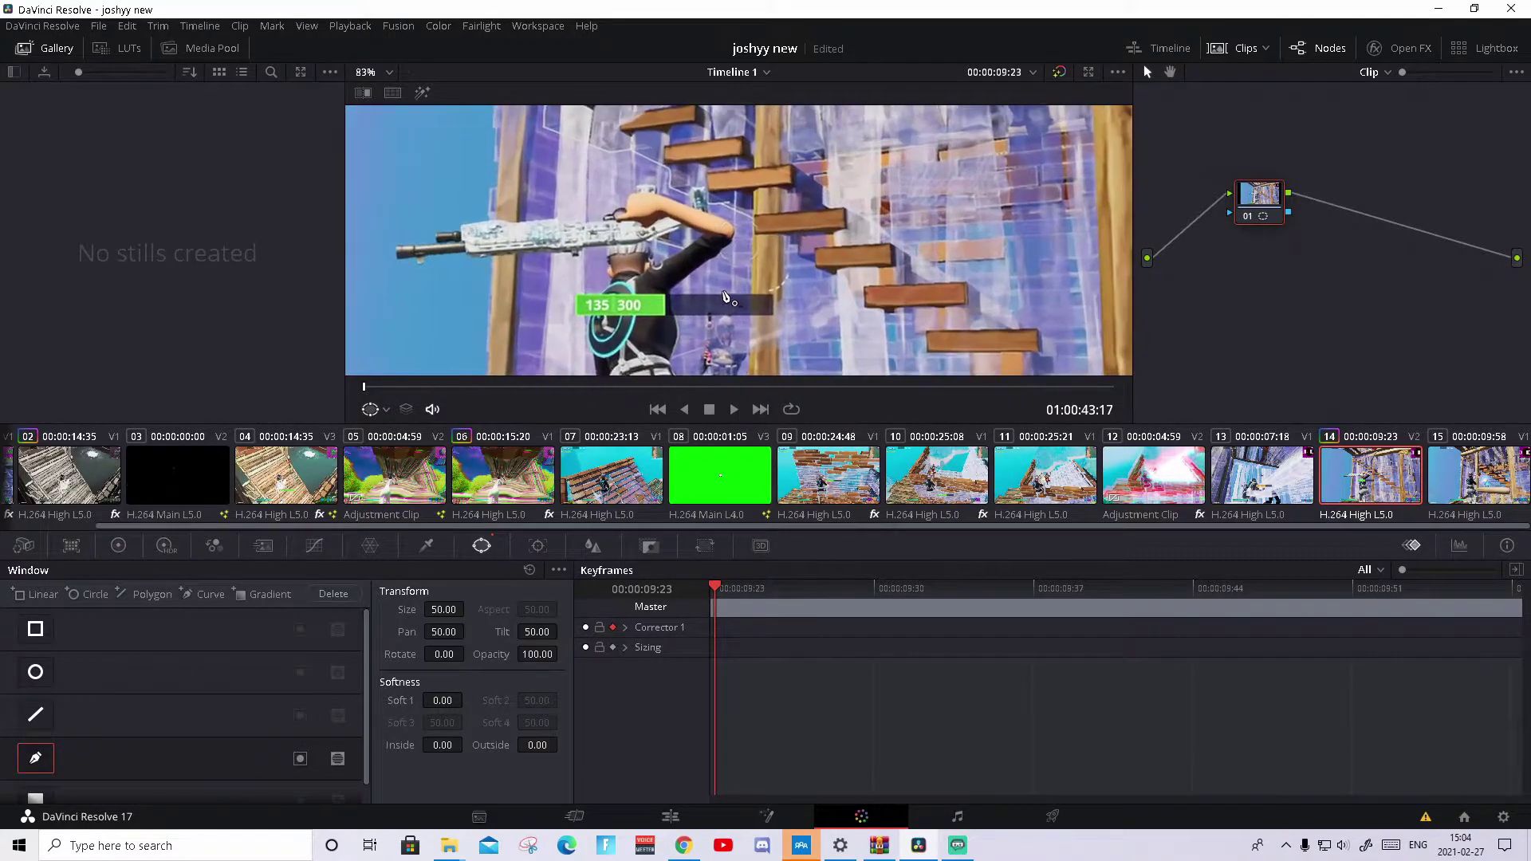
drag(722, 292, 881, 327)
scroll(724, 291, up, 1)
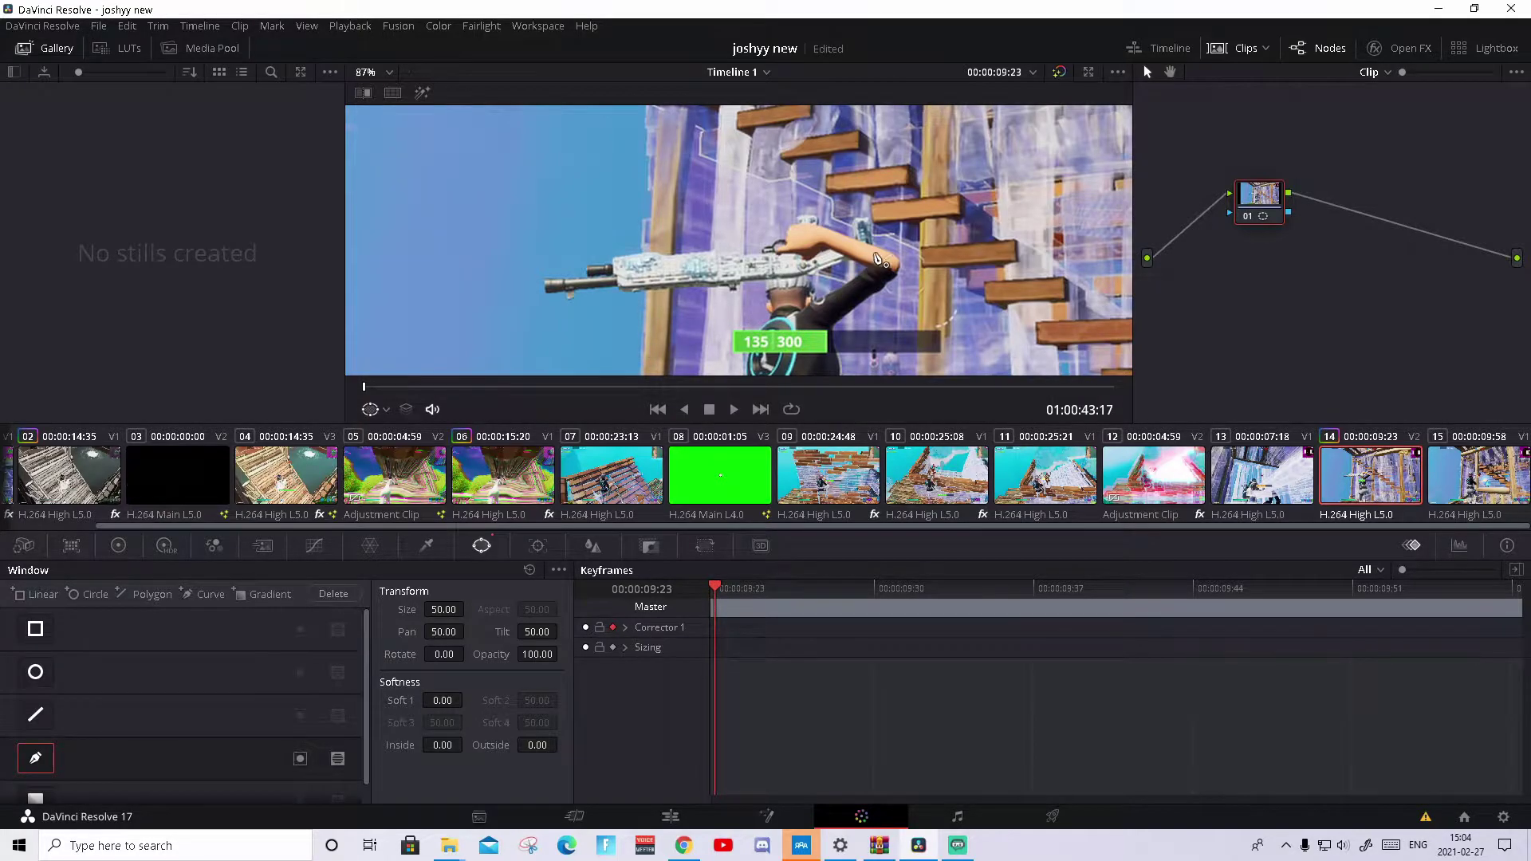
click(870, 213)
click(793, 215)
click(752, 248)
click(590, 255)
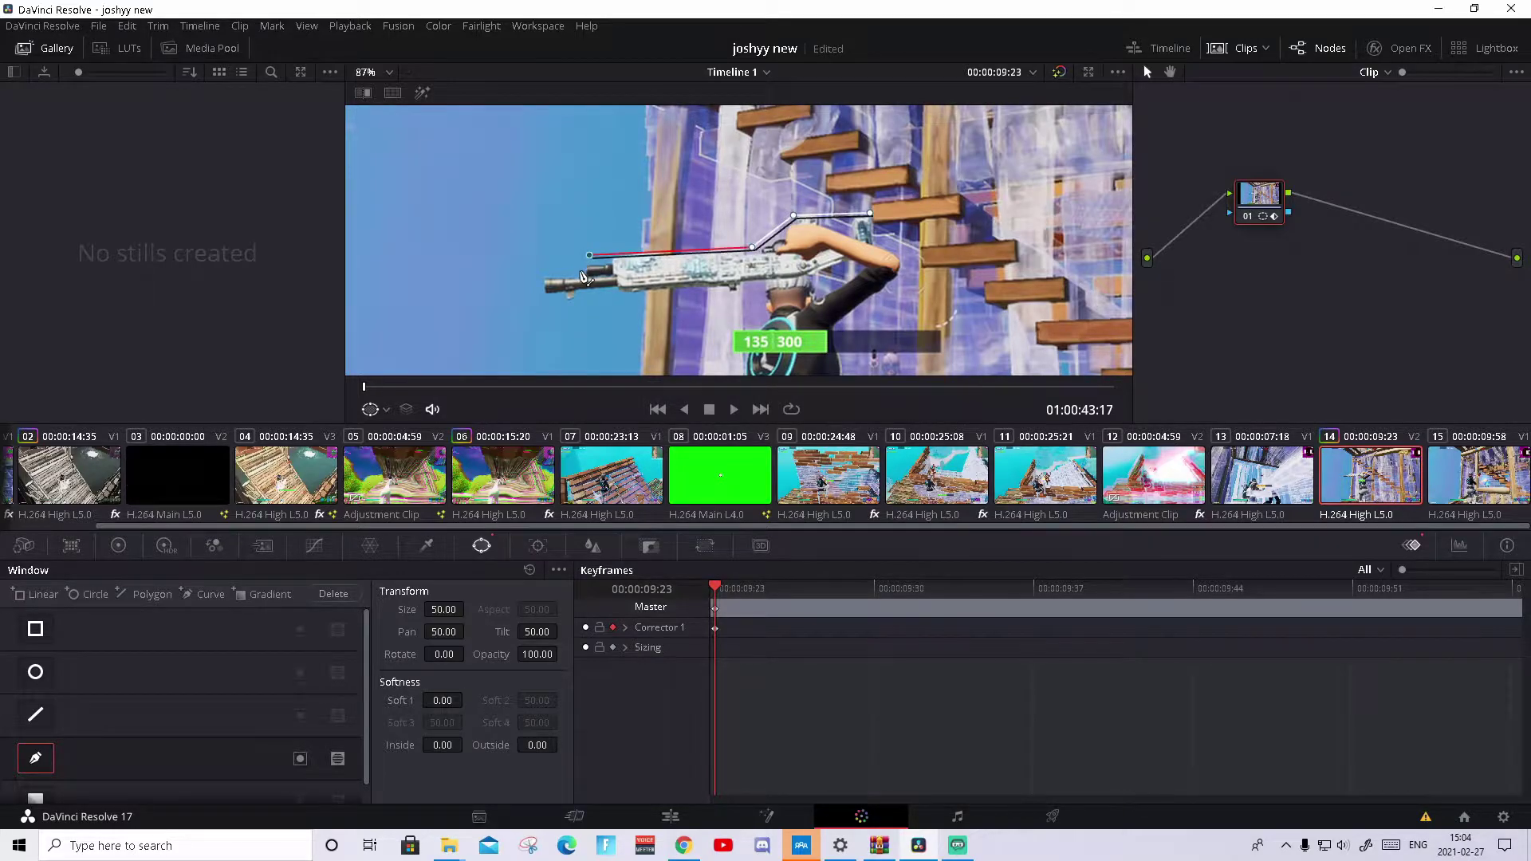
Step: Continue the curve around the muzzle and along the gun's underside, closing it at the first point by the stock
click(580, 271)
click(531, 276)
click(532, 294)
click(670, 290)
click(716, 293)
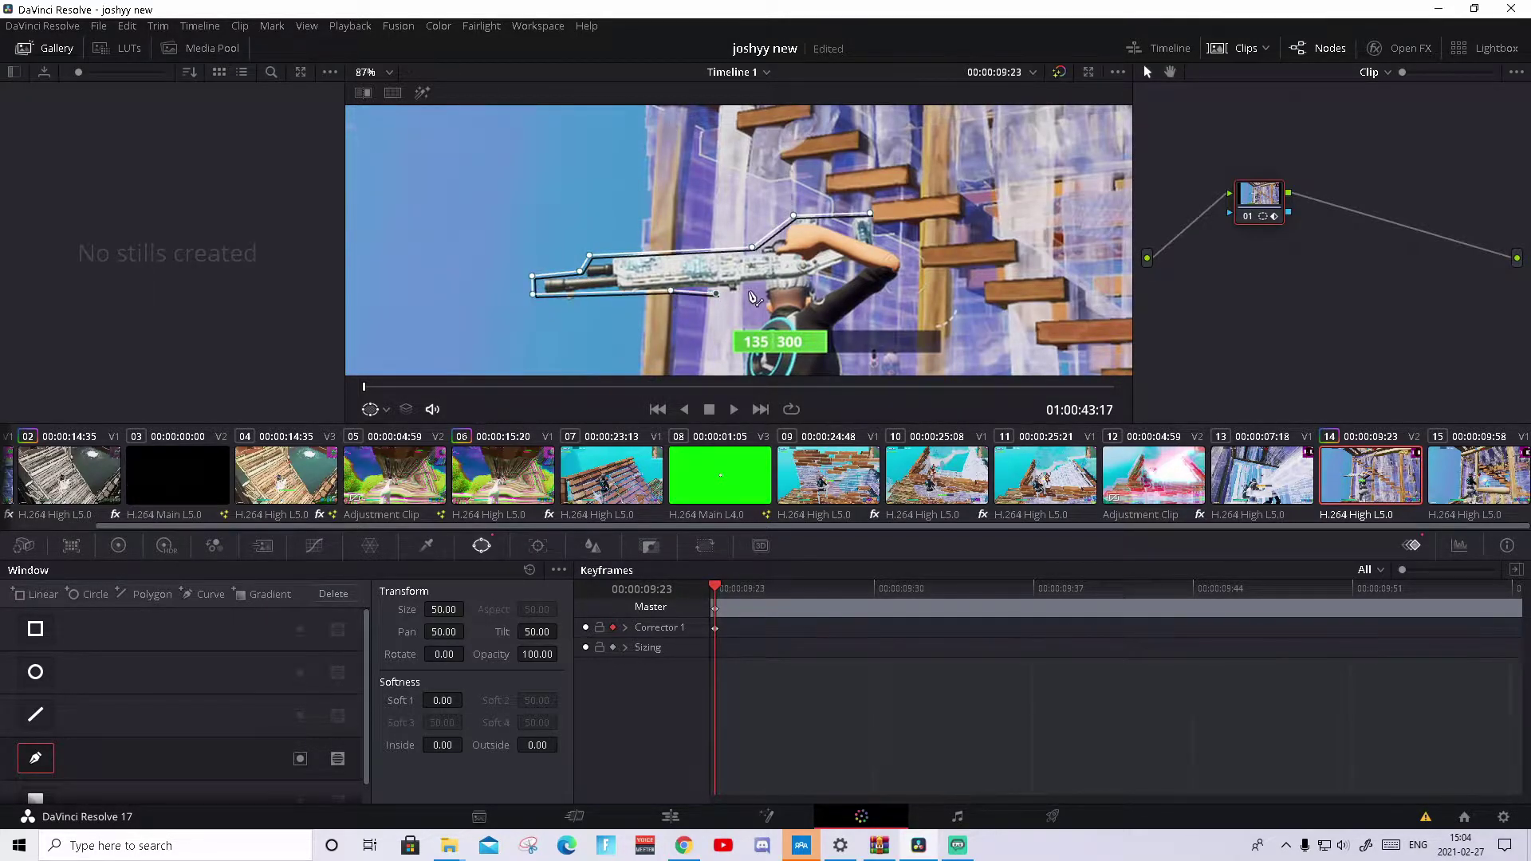
click(752, 287)
click(848, 267)
click(877, 249)
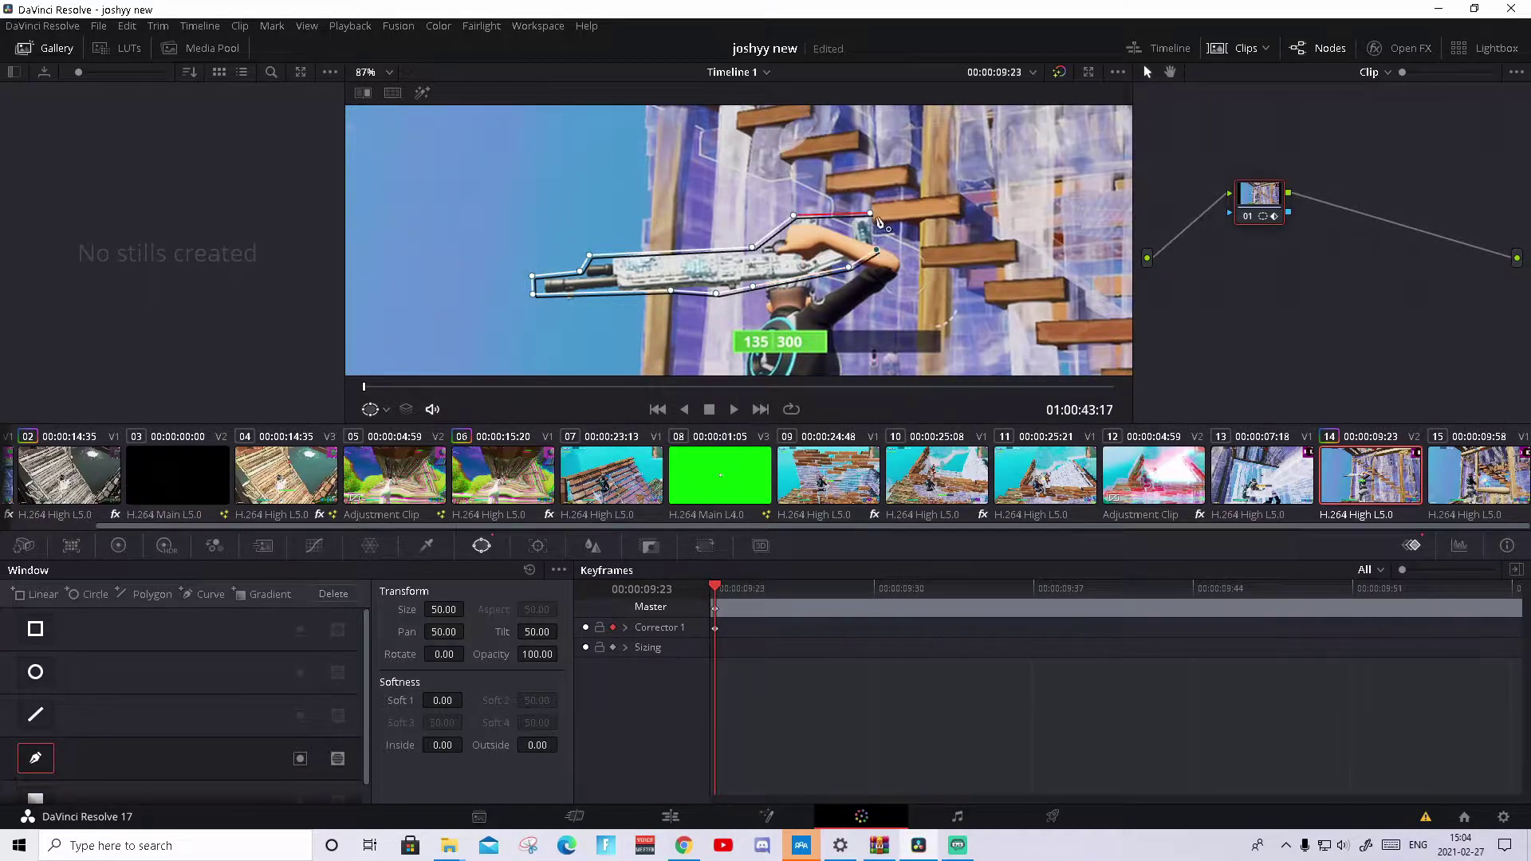
click(870, 214)
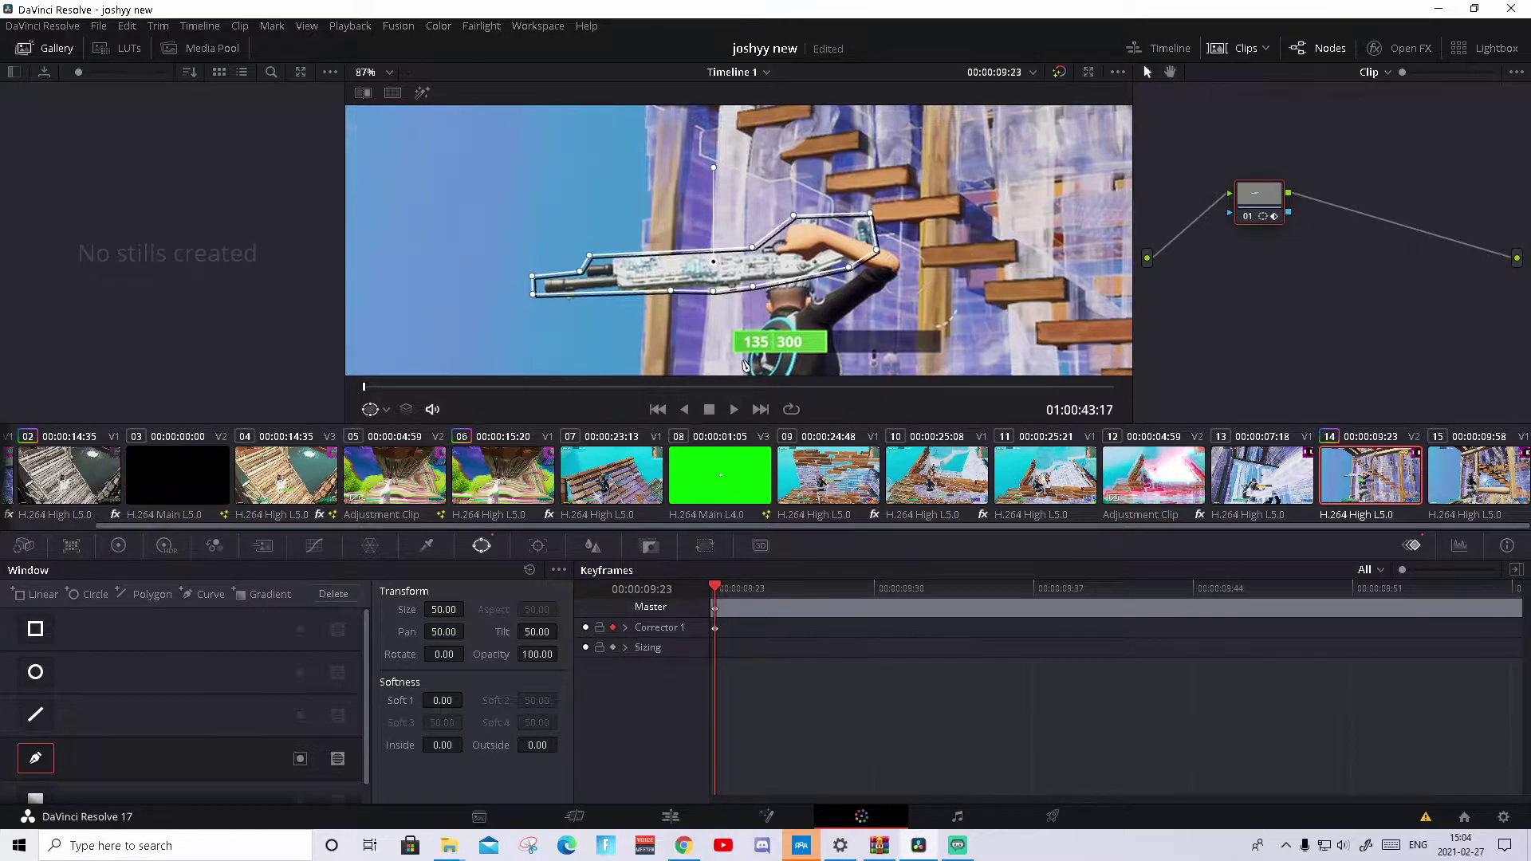
Step: Advance to 01:00:43:19 frame by frame, fitting the mask's upper edge, barrel and underside points to the gun
key(Right)
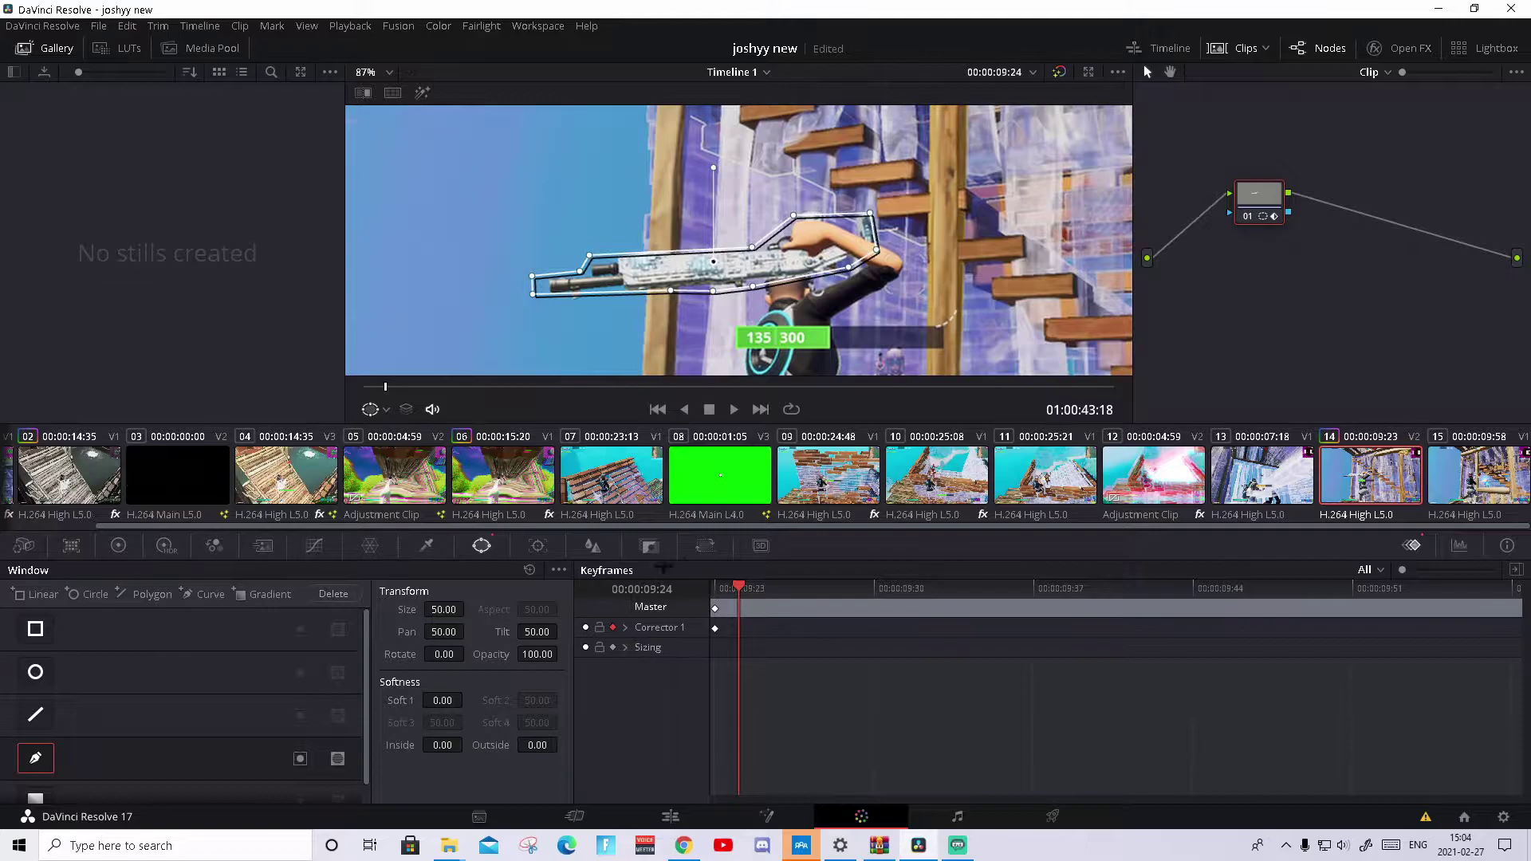
drag(752, 247, 756, 243)
key(Right)
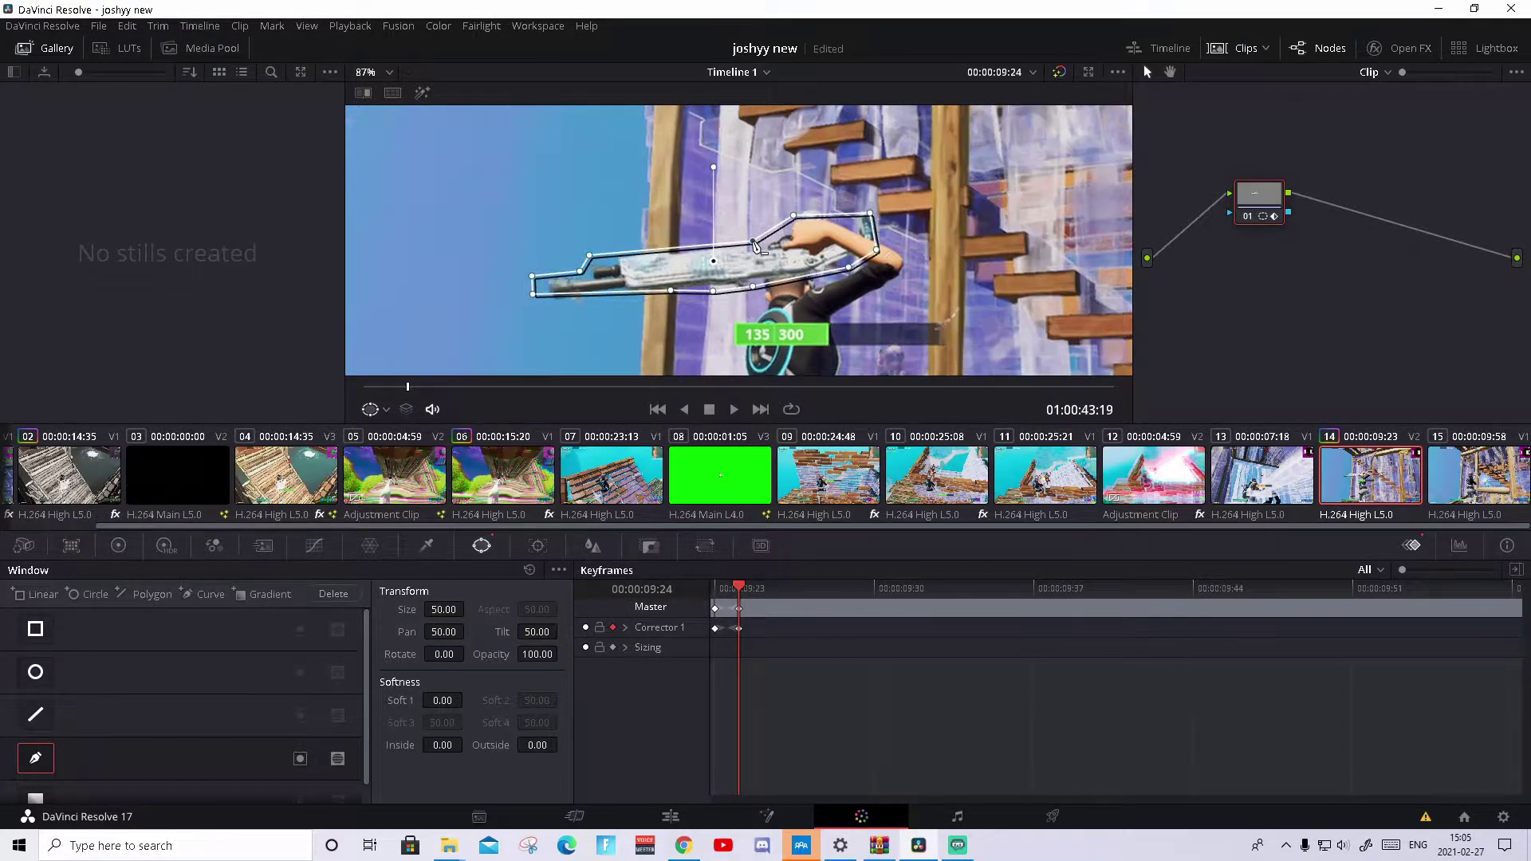
drag(757, 240, 765, 241)
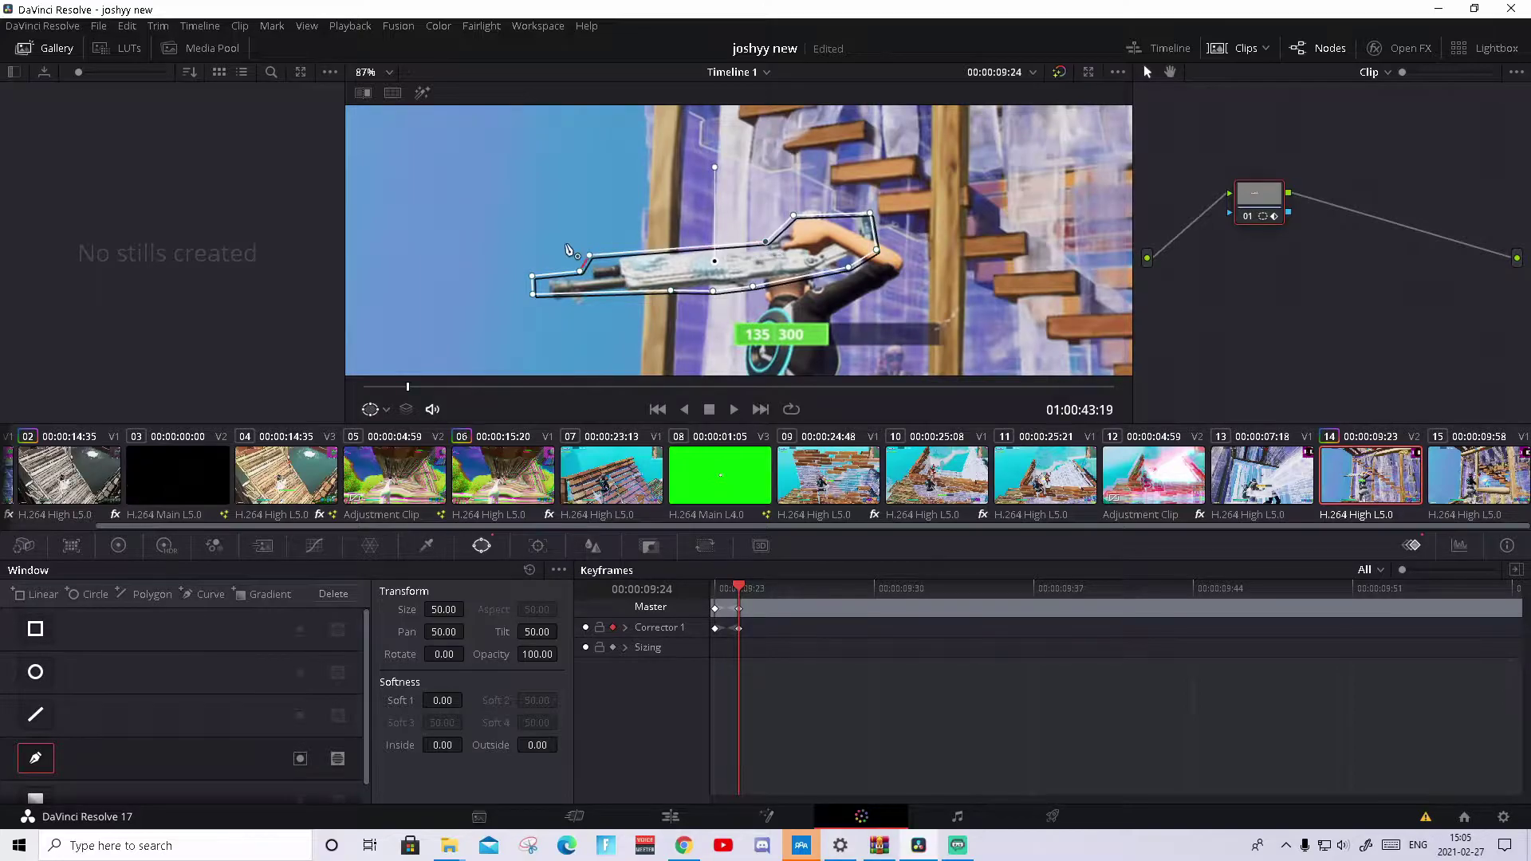
drag(591, 257, 549, 298)
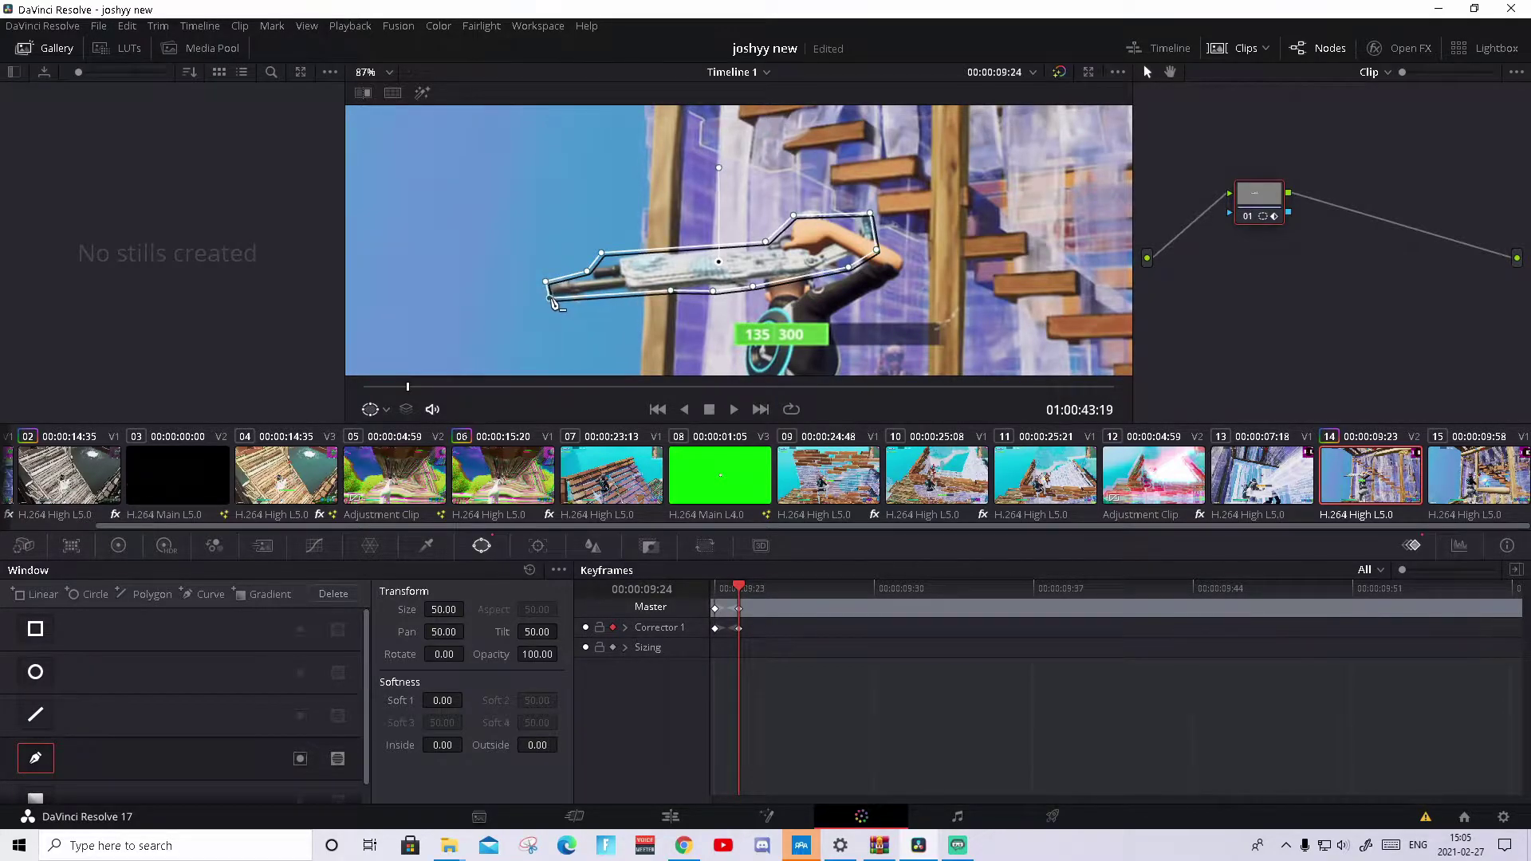
drag(712, 291, 713, 288)
Step: Reshape the mask around the muzzle, barrel and stock on 01:00:43:20 and 01:00:43:21 to follow the gun
key(Right)
drag(550, 298, 552, 305)
drag(587, 271, 593, 259)
drag(793, 215, 798, 207)
key(Right)
drag(553, 305, 548, 286)
drag(593, 259, 598, 261)
Step: Refit the stock end of the mask to the raised gun at 01:00:43:22 and 01:00:43:26
key(Right)
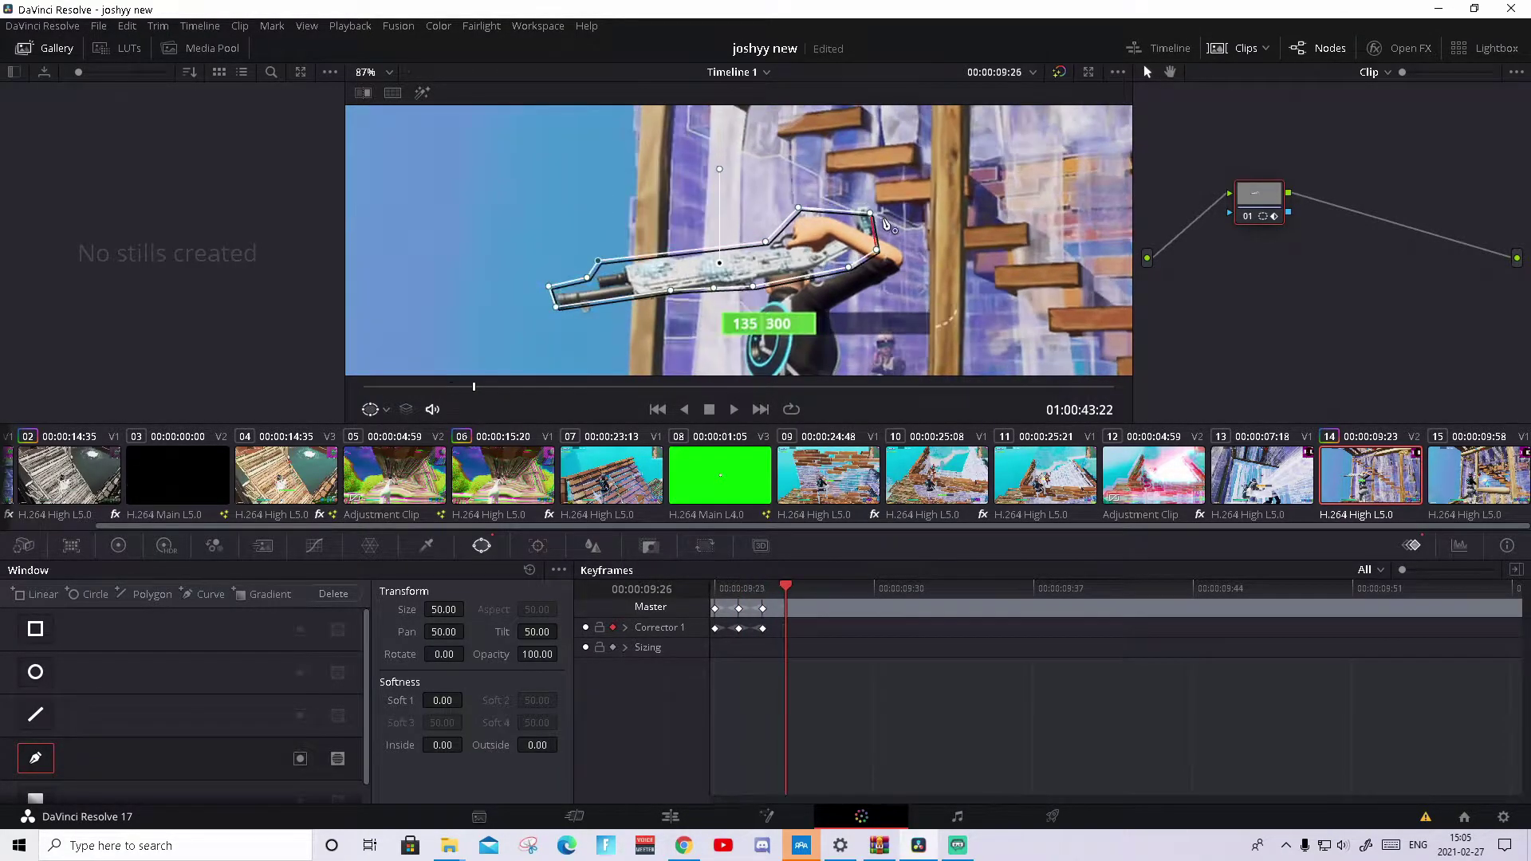
drag(848, 267, 799, 194)
key(Right)
key(Right)
key(Right)
key(Right)
drag(876, 250, 876, 227)
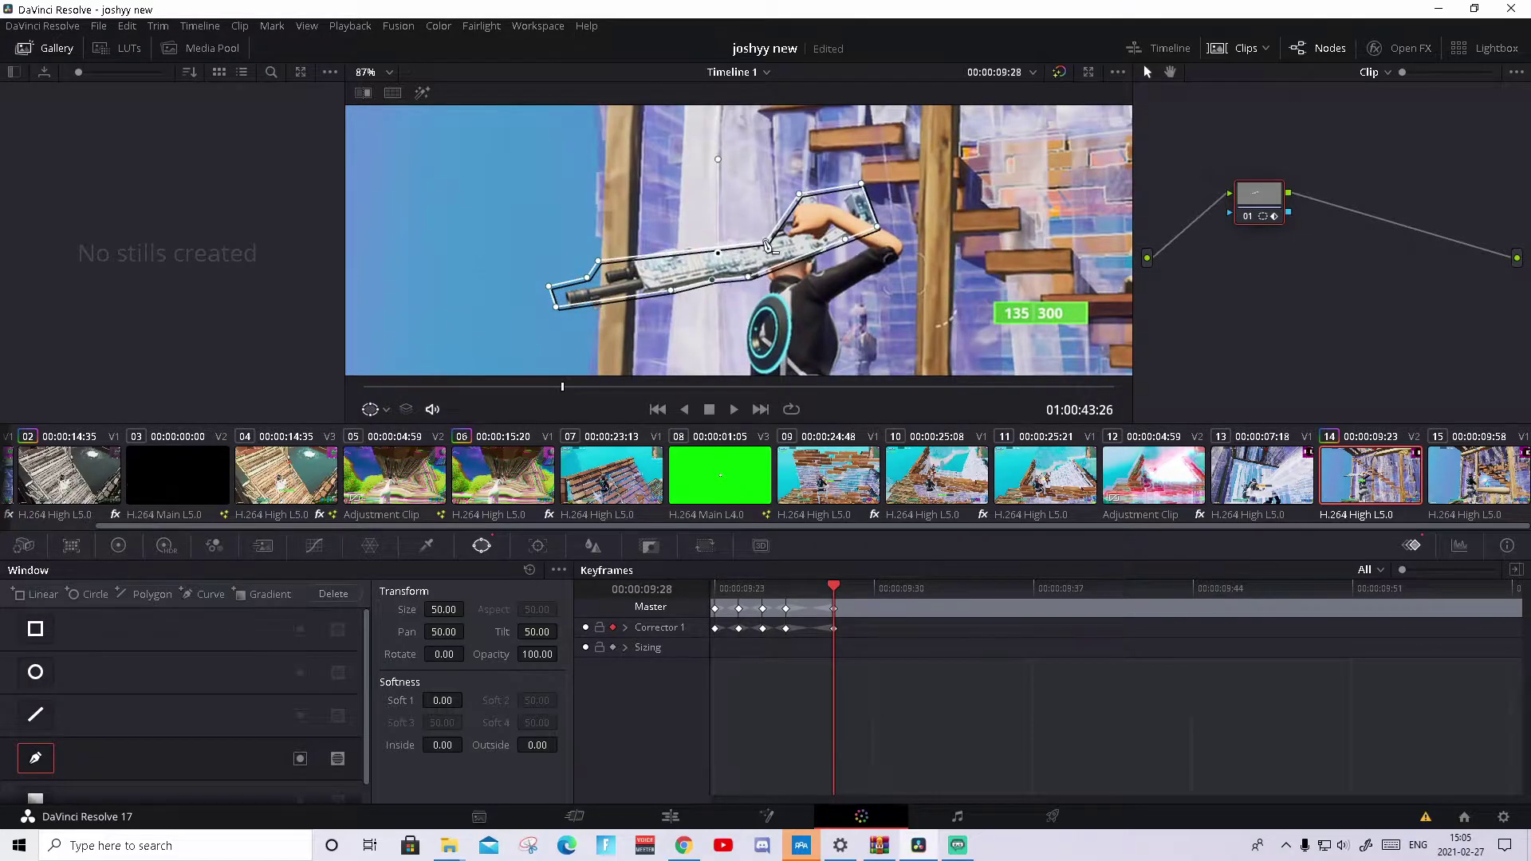
Step: Move three frames past 01:00:43:26 and pull the mask's barrel and muzzle points in to the gun
key(Right)
key(Right)
key(Right)
drag(607, 270, 625, 247)
drag(559, 277, 589, 296)
Step: Reshape the whole mask at 01:00:43:38 to match the gun's stock, underside, barrel and muzzle
key(Right)
key(Right)
key(Right)
drag(864, 172, 873, 173)
drag(848, 229, 836, 235)
drag(751, 266, 761, 251)
drag(715, 269, 666, 263)
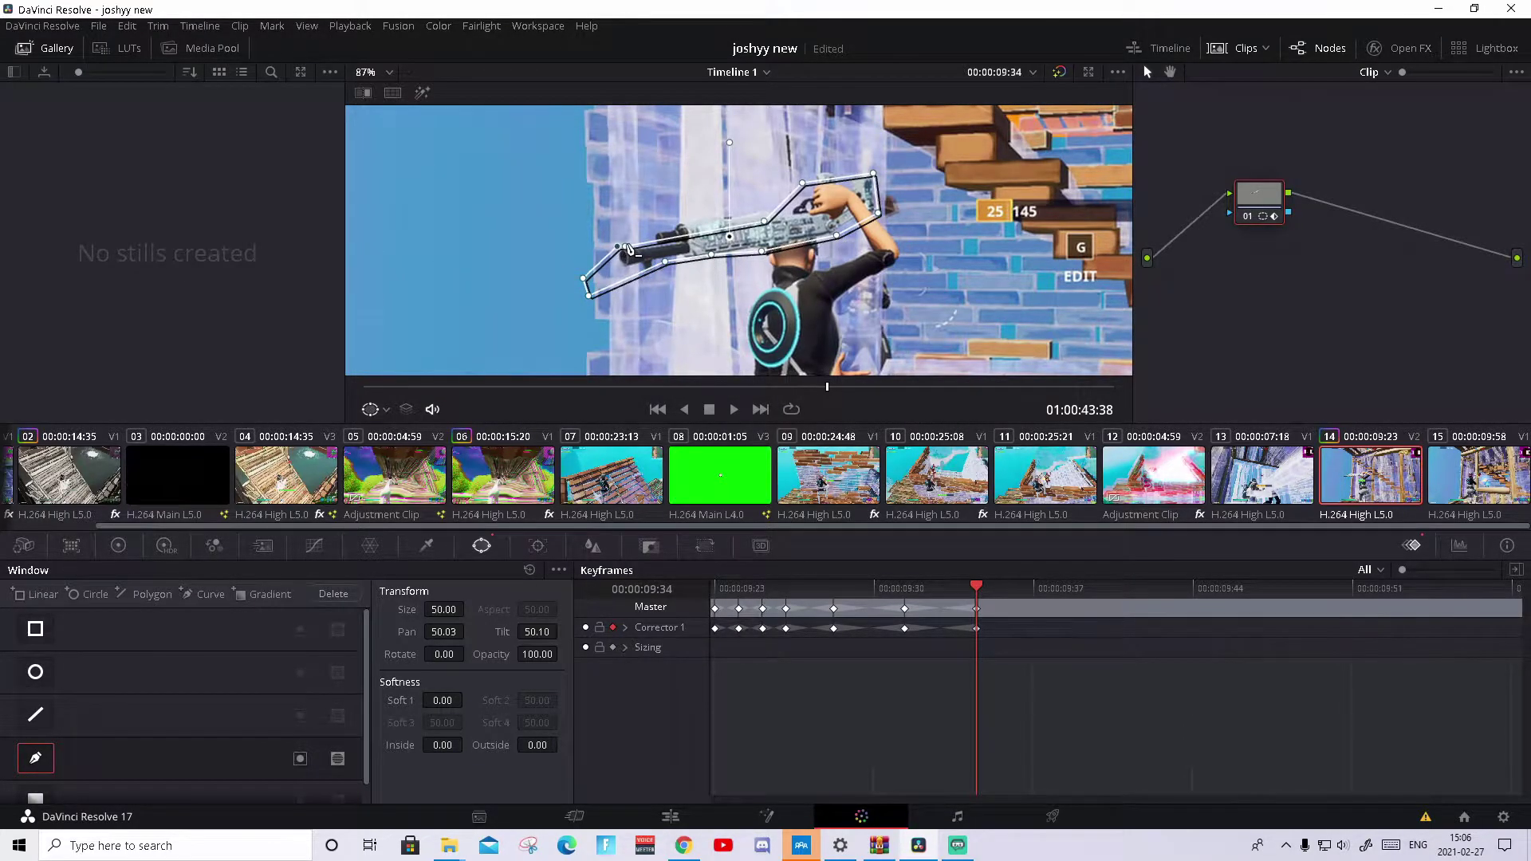
drag(625, 246, 647, 240)
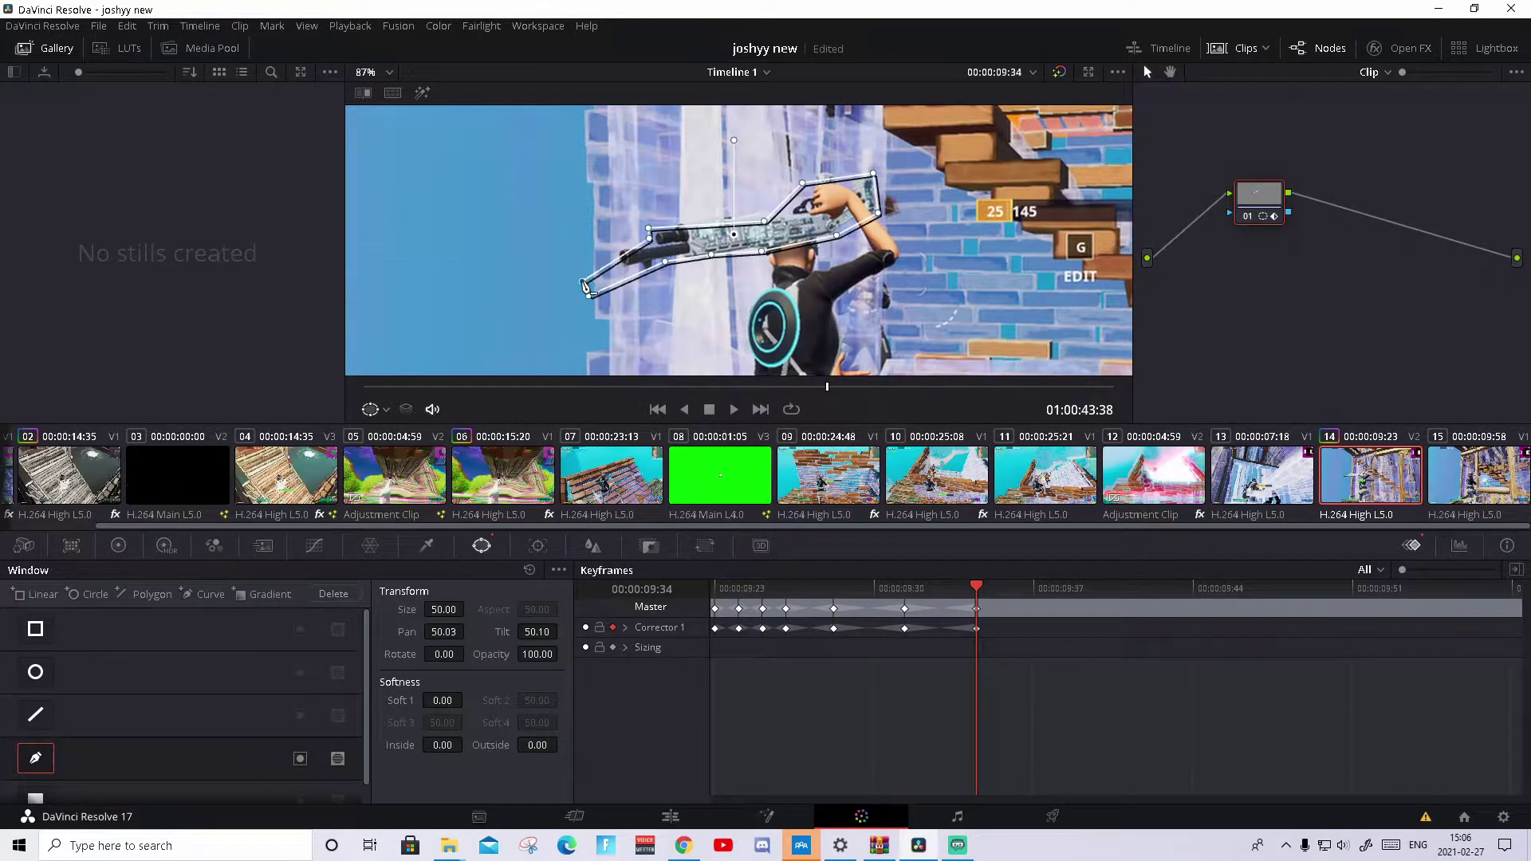
drag(584, 287, 613, 271)
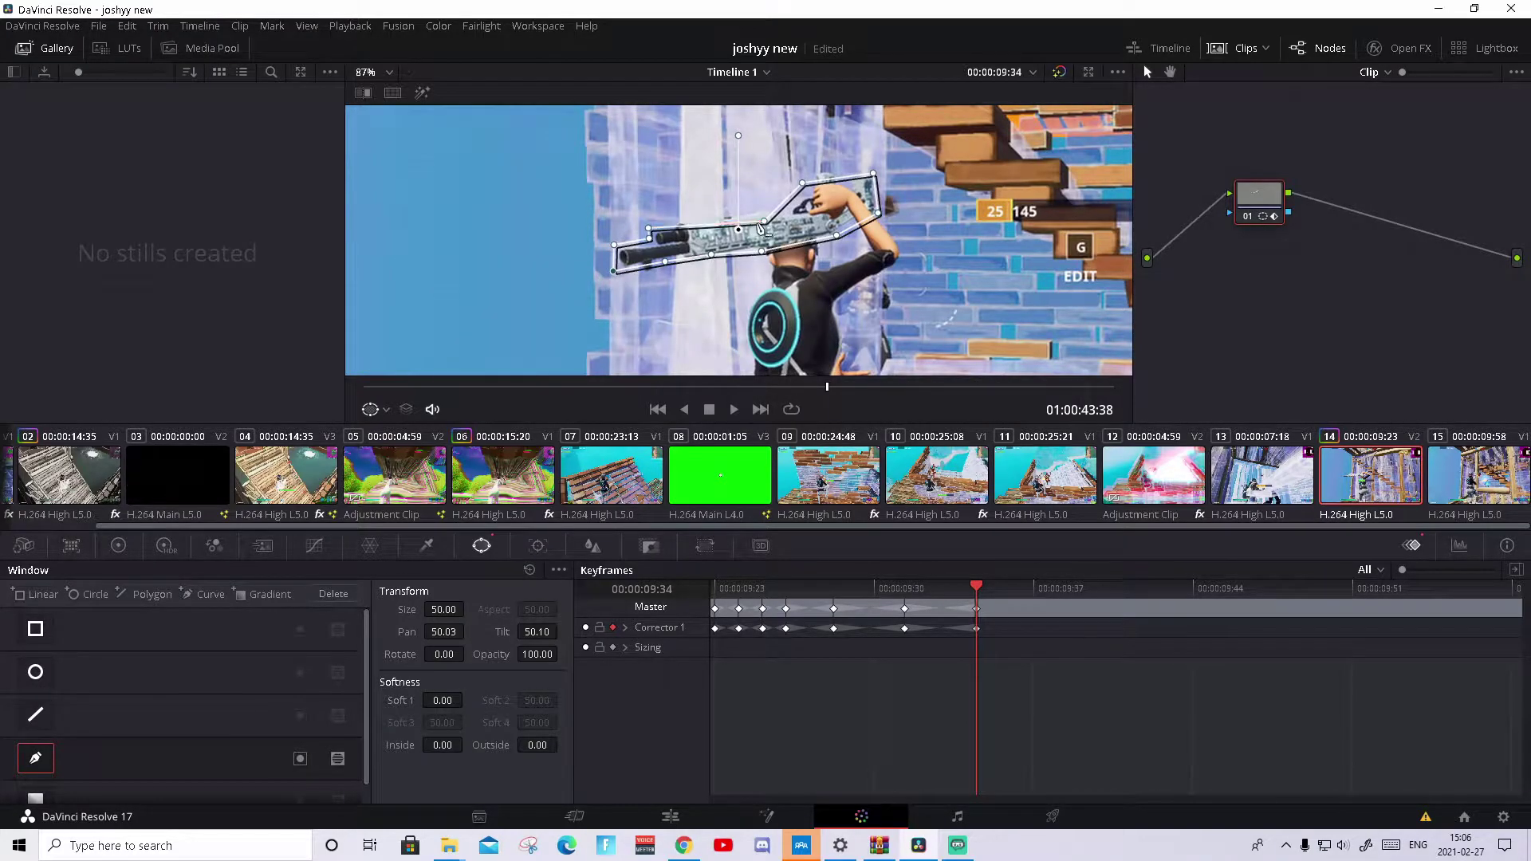
drag(763, 221, 787, 208)
Step: Rotate and raise the mask at 01:00:43:39, adjusting its barrel, muzzle and underside points to the gun
key(Right)
drag(740, 134, 747, 135)
drag(739, 229, 740, 216)
mouse_move(646, 208)
mouse_down()
mouse_move(683, 199)
mouse_move(675, 212)
mouse_up()
drag(612, 222, 651, 236)
middle_click(661, 243)
drag(835, 229, 840, 234)
Step: Fit the mask's muzzle, barrel top and stock points tightly around the gun at 01:00:43:40
key(Right)
mouse_move(654, 218)
mouse_down()
mouse_move(629, 202)
mouse_move(634, 222)
mouse_up()
drag(675, 212, 668, 203)
drag(683, 198, 671, 182)
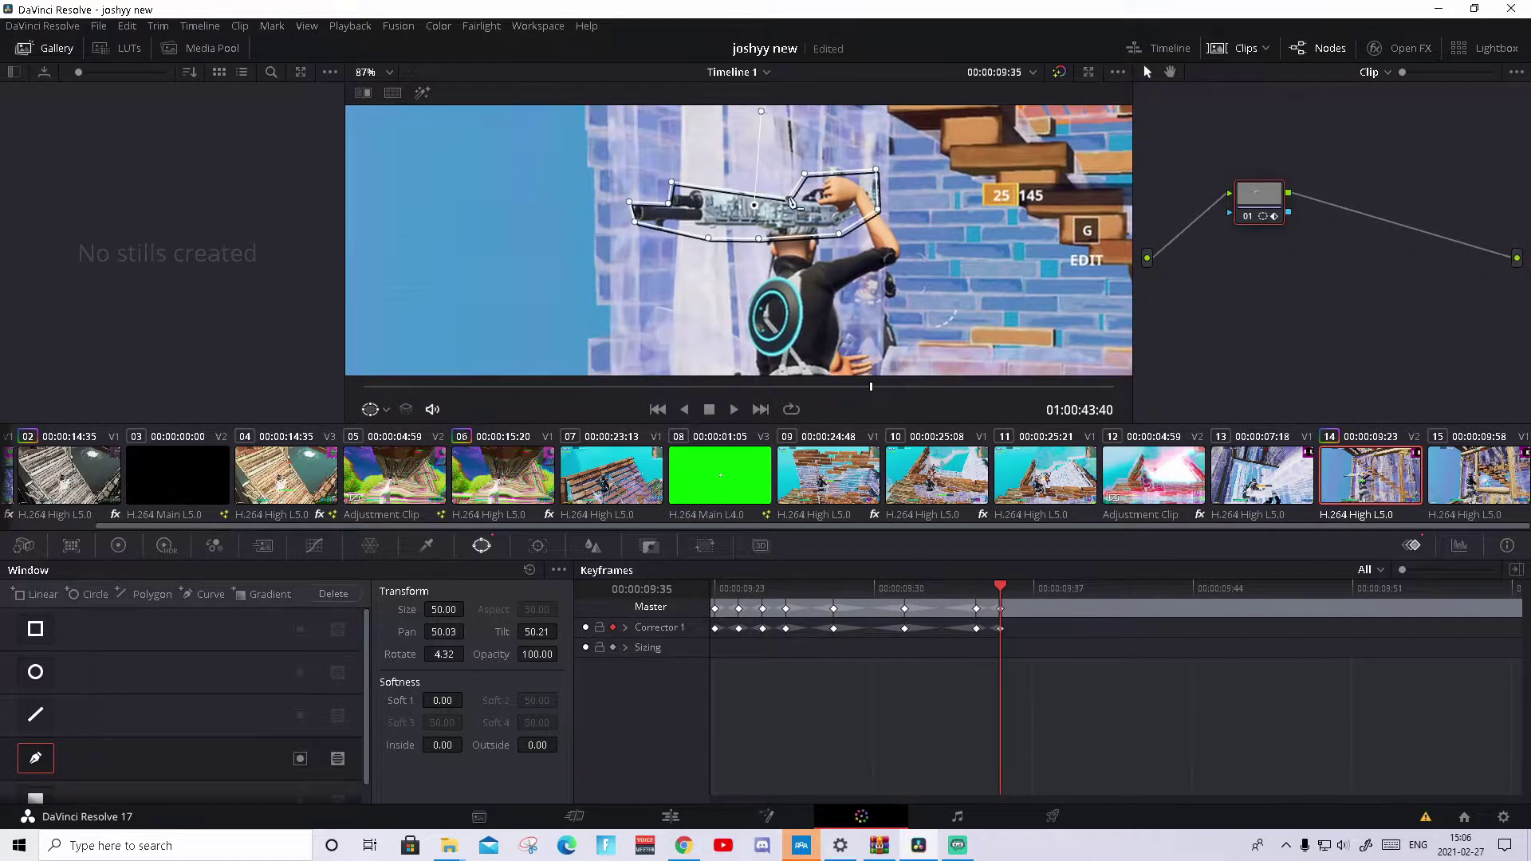
drag(787, 199, 799, 194)
drag(805, 174, 818, 172)
drag(875, 169, 882, 178)
Step: Lower the mask onto the gun at 01:00:43:41, rotated to about 10.8, and correct its edge points
key(Right)
drag(741, 205, 751, 205)
drag(734, 298, 739, 294)
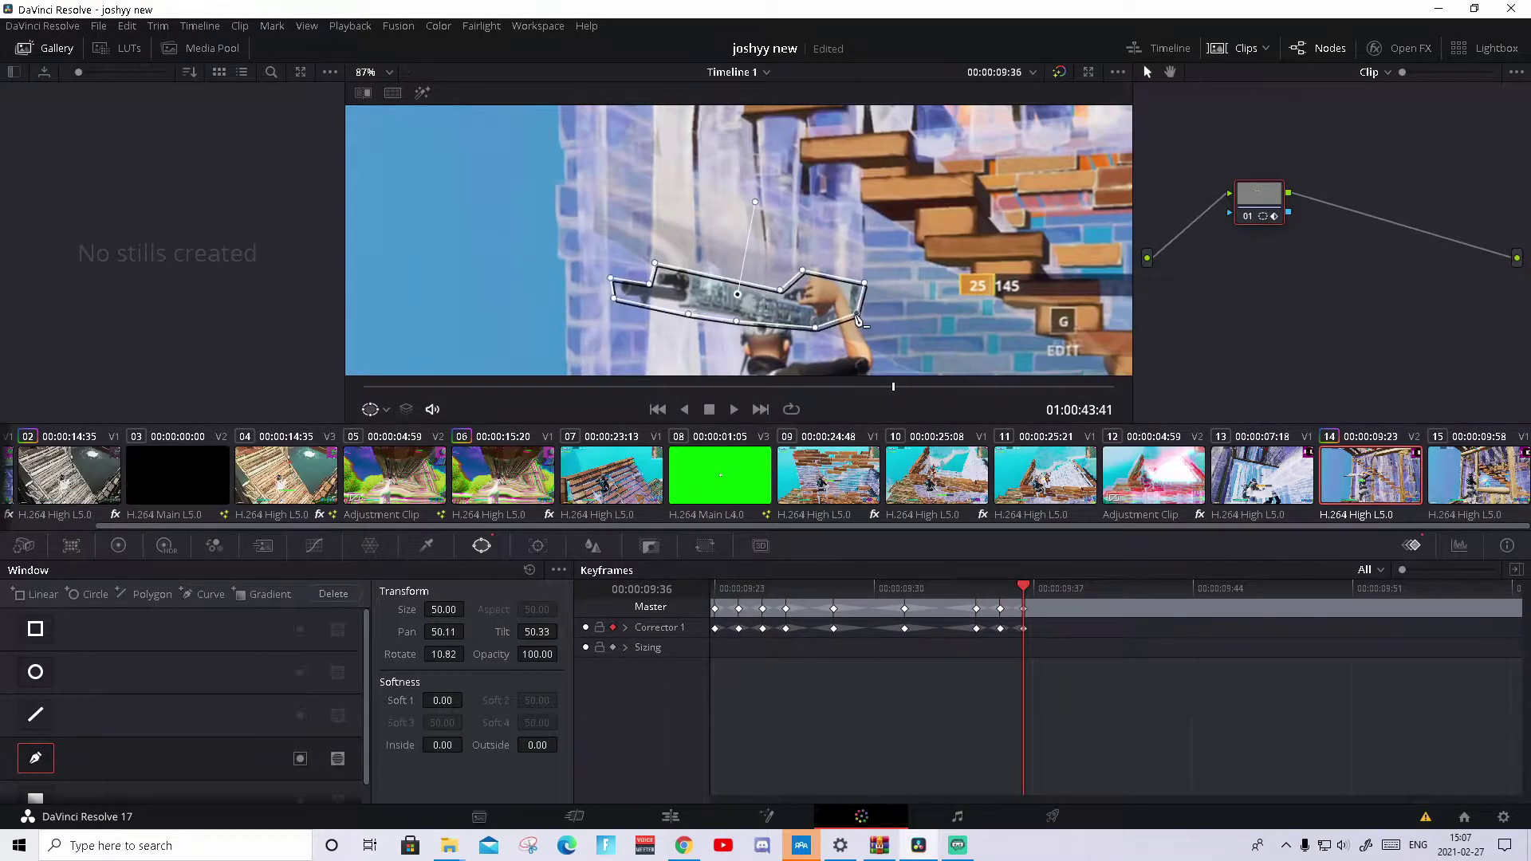
drag(855, 314, 857, 319)
mouse_move(611, 278)
mouse_down()
mouse_move(622, 273)
mouse_move(616, 291)
mouse_up()
drag(687, 323, 689, 311)
Step: Rotate the mask to about 41.5 at 01:00:43:42, move it over the diagonal gun and adjust its lower points
key(Right)
drag(756, 201, 801, 224)
drag(739, 293, 782, 264)
drag(830, 332, 820, 345)
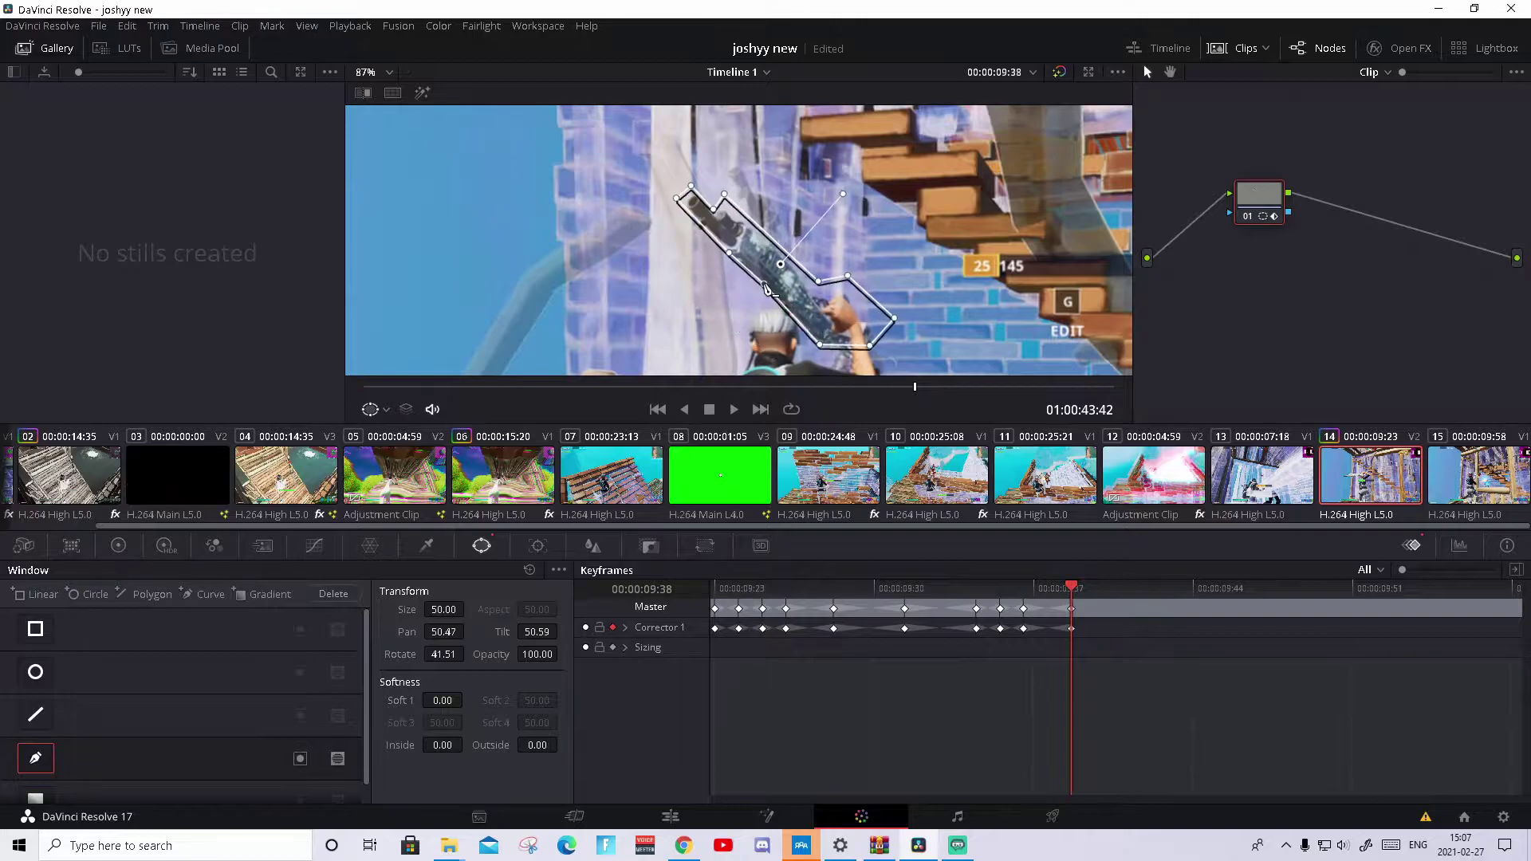
drag(765, 286, 761, 289)
middle_click(867, 346)
Step: Rotate the mask to about 67.5 at 01:00:43:43 and fit its points to the steeply tilted gun
key(Right)
drag(910, 268, 876, 275)
middle_click(837, 251)
drag(792, 319, 837, 319)
middle_click(837, 319)
drag(911, 276, 911, 295)
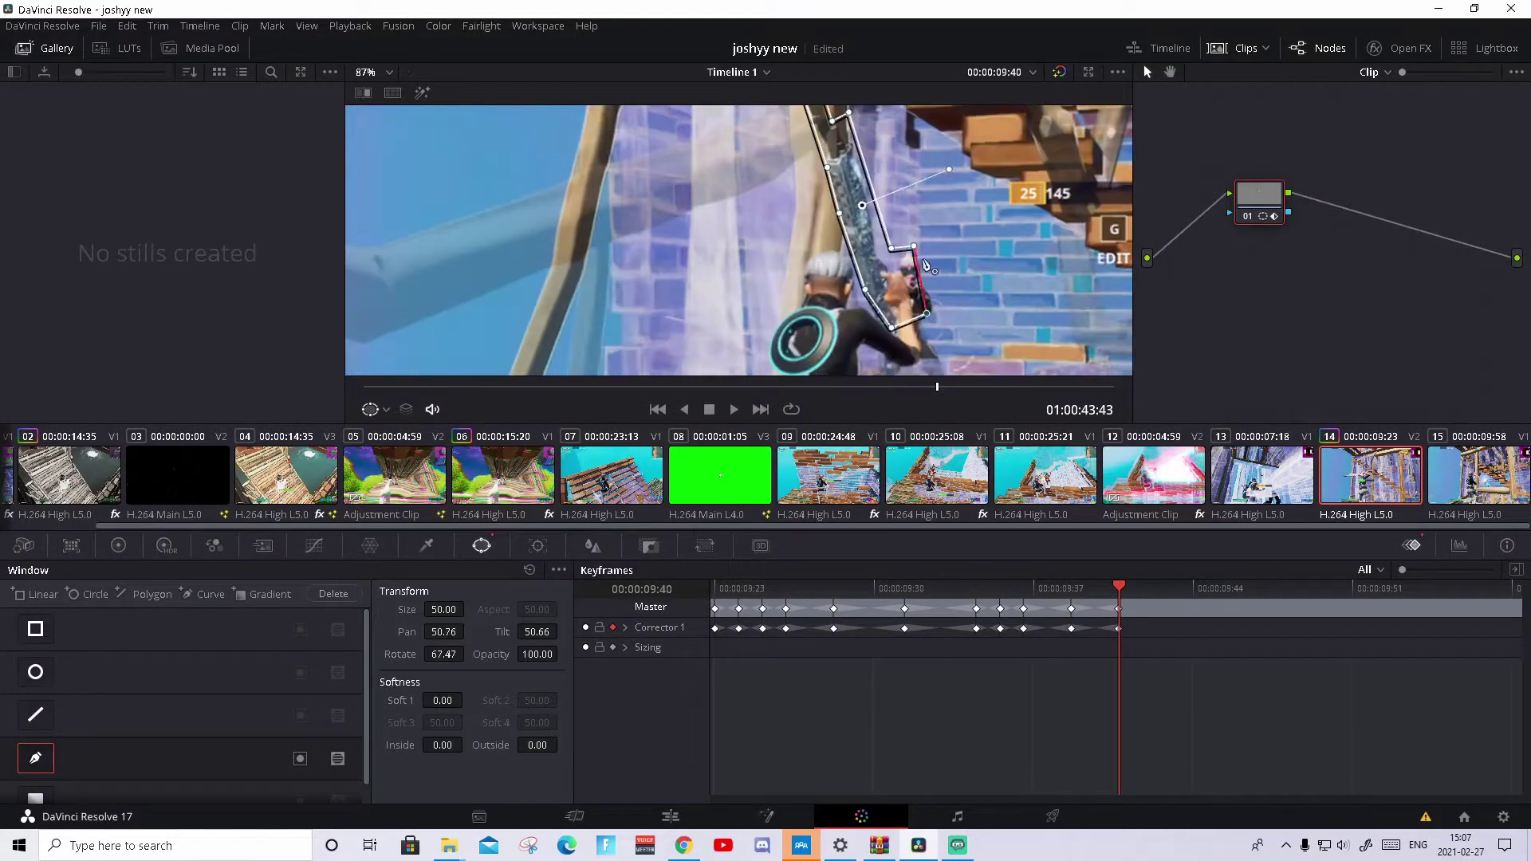
Step: Rotate and move the mask onto the near-vertical gun at 01:00:43:44, correcting its outline points
key(Right)
drag(940, 195, 950, 227)
drag(857, 239, 868, 259)
middle_click(881, 166)
drag(920, 333, 911, 317)
Step: Pull the mask's barrel-end points down to match the gun at 01:00:43:45
key(Right)
mouse_move(881, 165)
mouse_down()
mouse_move(886, 229)
mouse_move(882, 188)
mouse_up()
drag(862, 136, 864, 178)
drag(842, 135, 870, 211)
middle_click(924, 330)
Step: Continue frame by frame from 01:00:43:46 to 01:00:43:48, keeping the mask on the visible part of the gun
key(Right)
drag(869, 177, 900, 208)
key(Right)
key(Right)
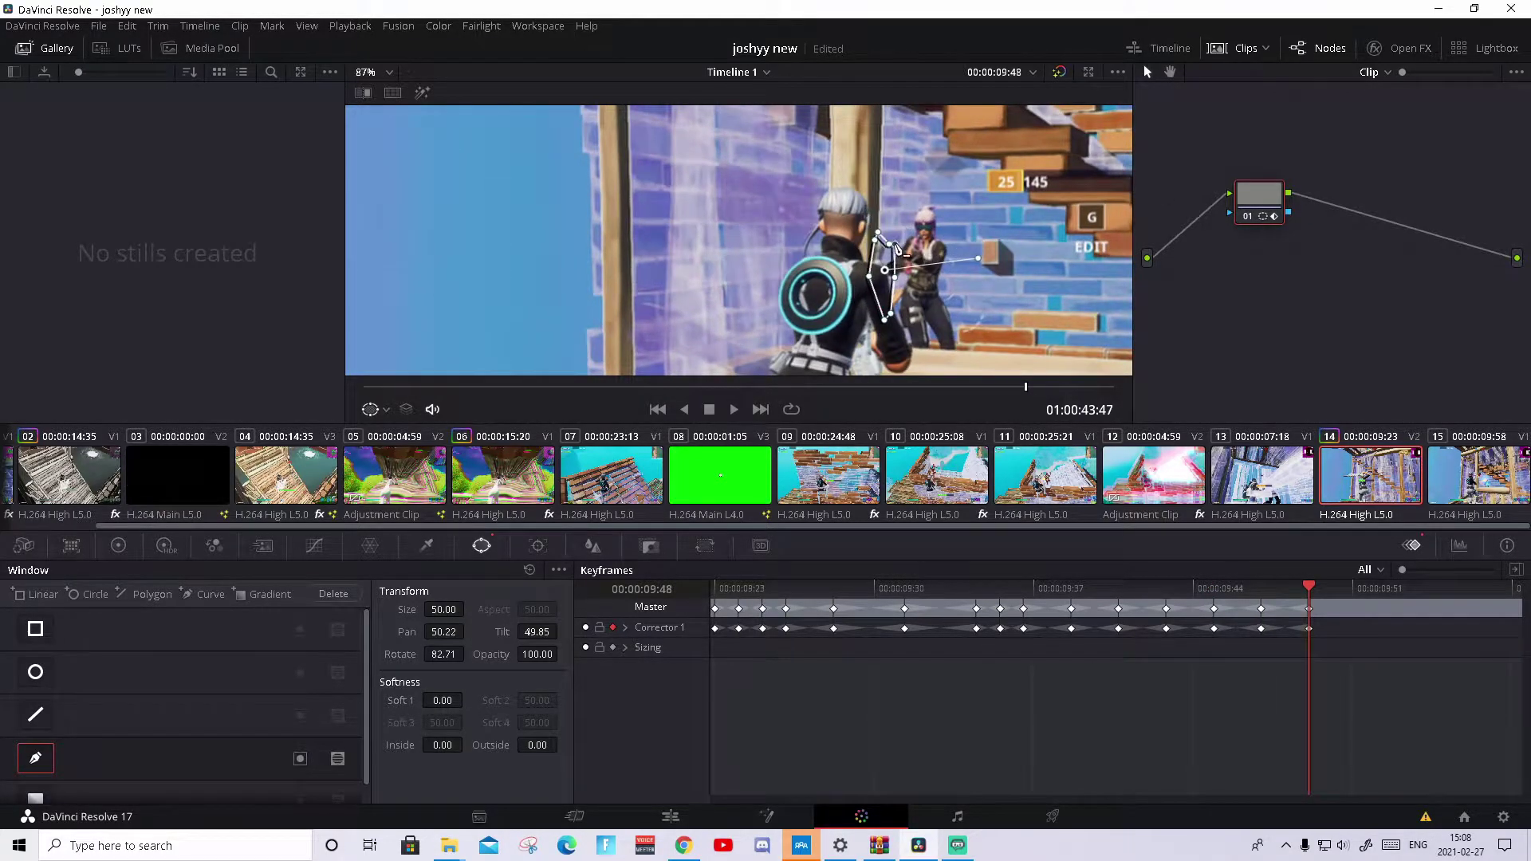
key(Right)
Step: Fit the mask to the gun through the section's last frame, 01:00:43:51, and scrub back to check the animated mask
key(Right)
drag(874, 267, 870, 292)
middle_click(871, 291)
key(Right)
scroll(885, 238, up, 3)
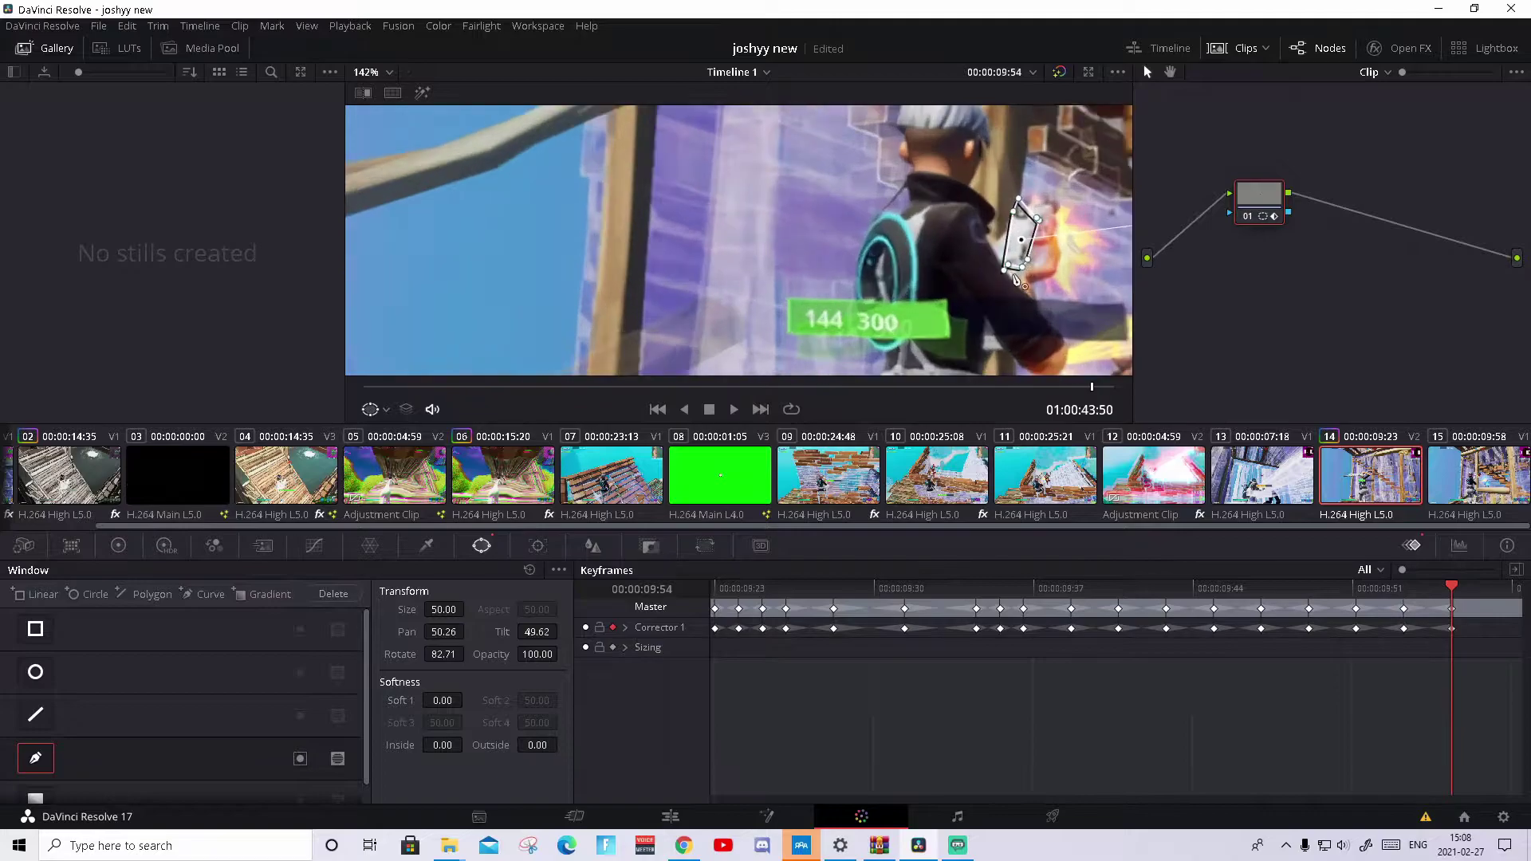
drag(871, 224, 881, 159)
key(Right)
key(Right)
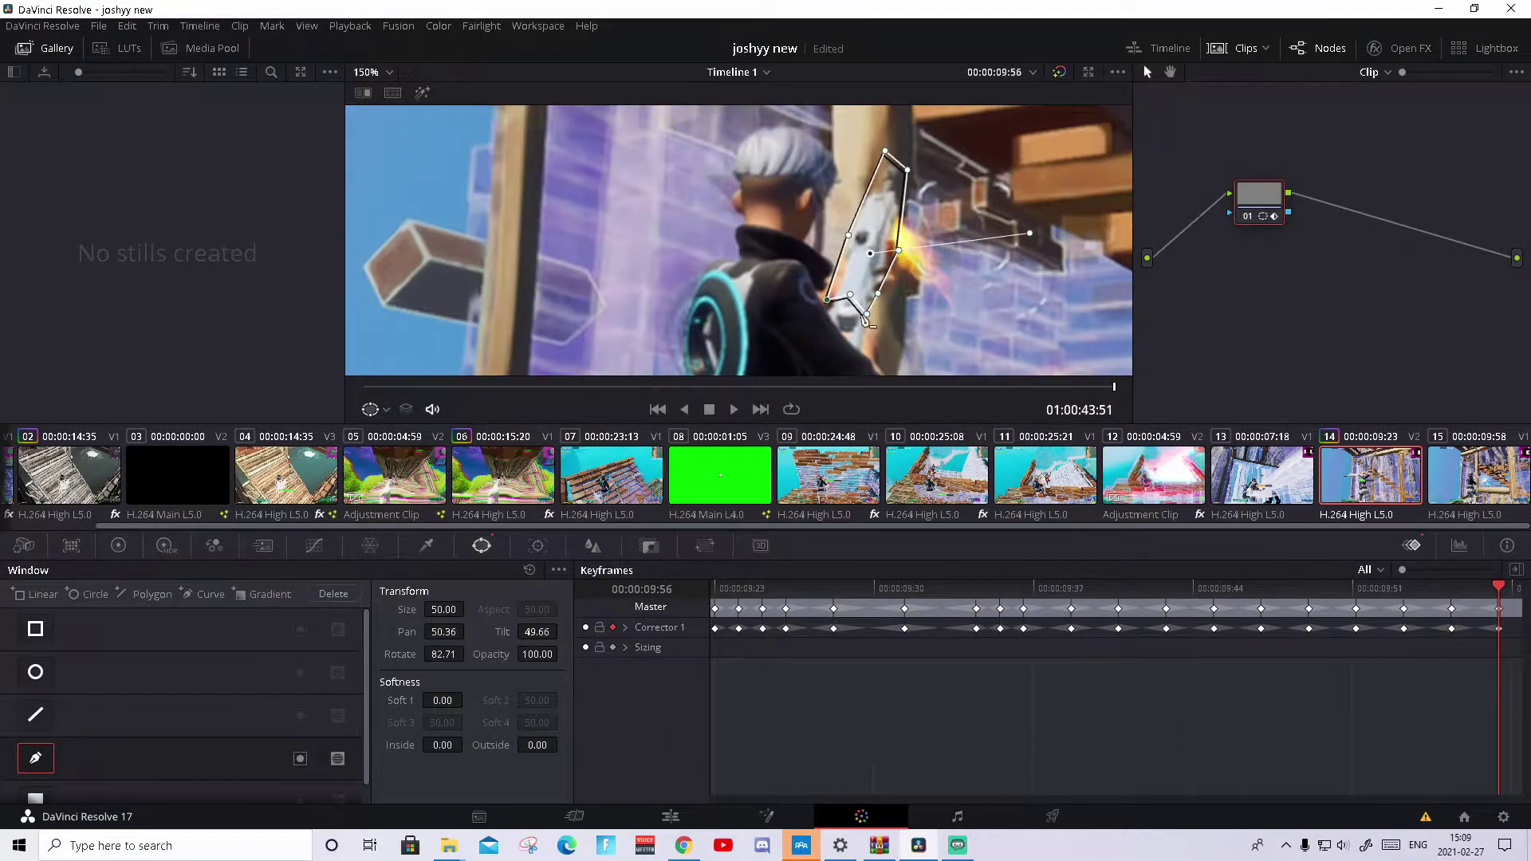
drag(866, 319, 861, 350)
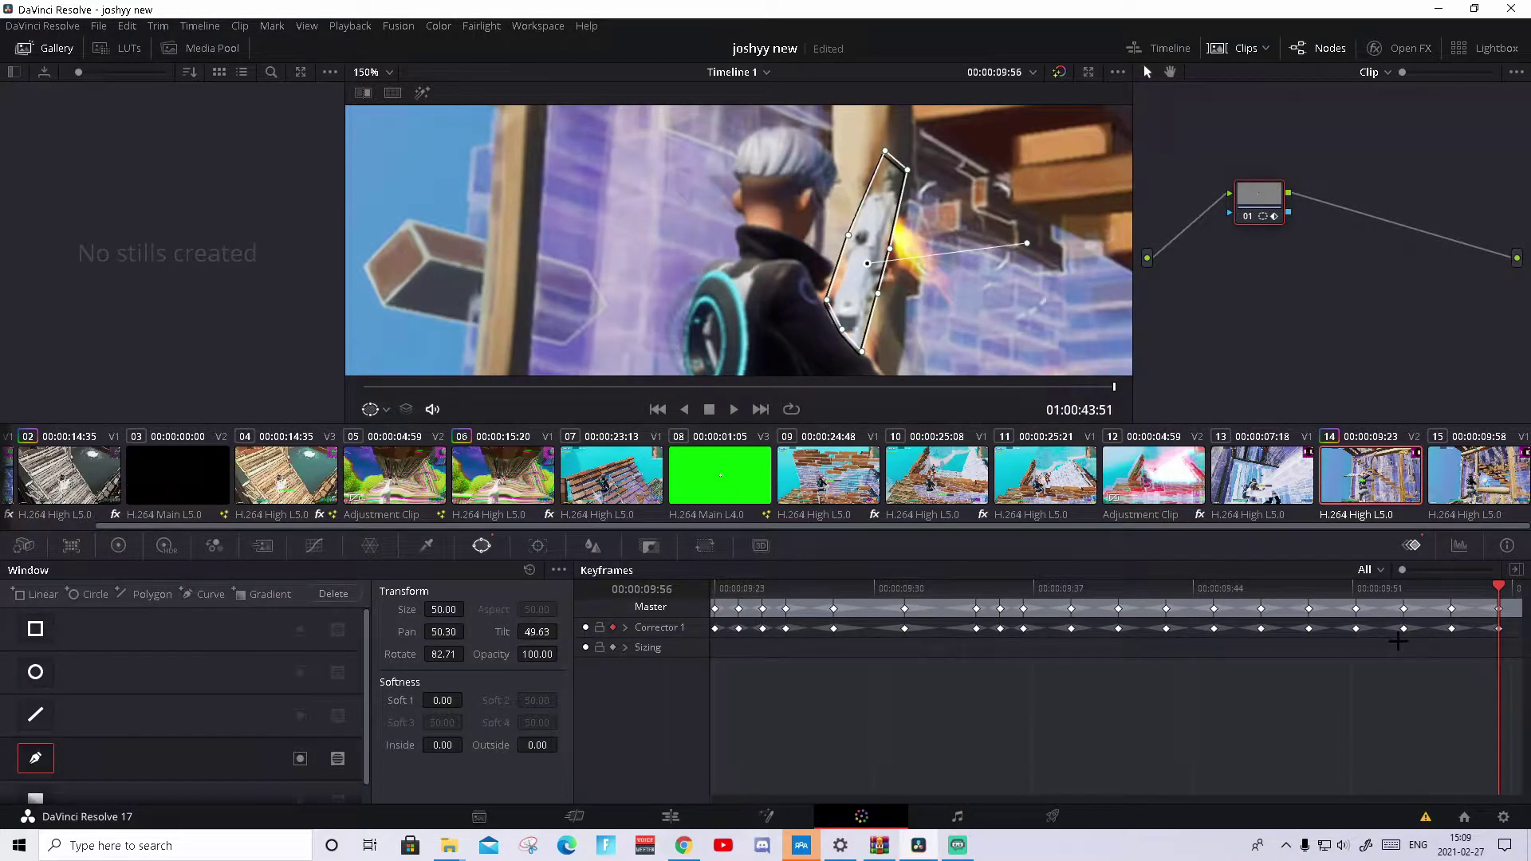
scroll(698, 207, down, 5)
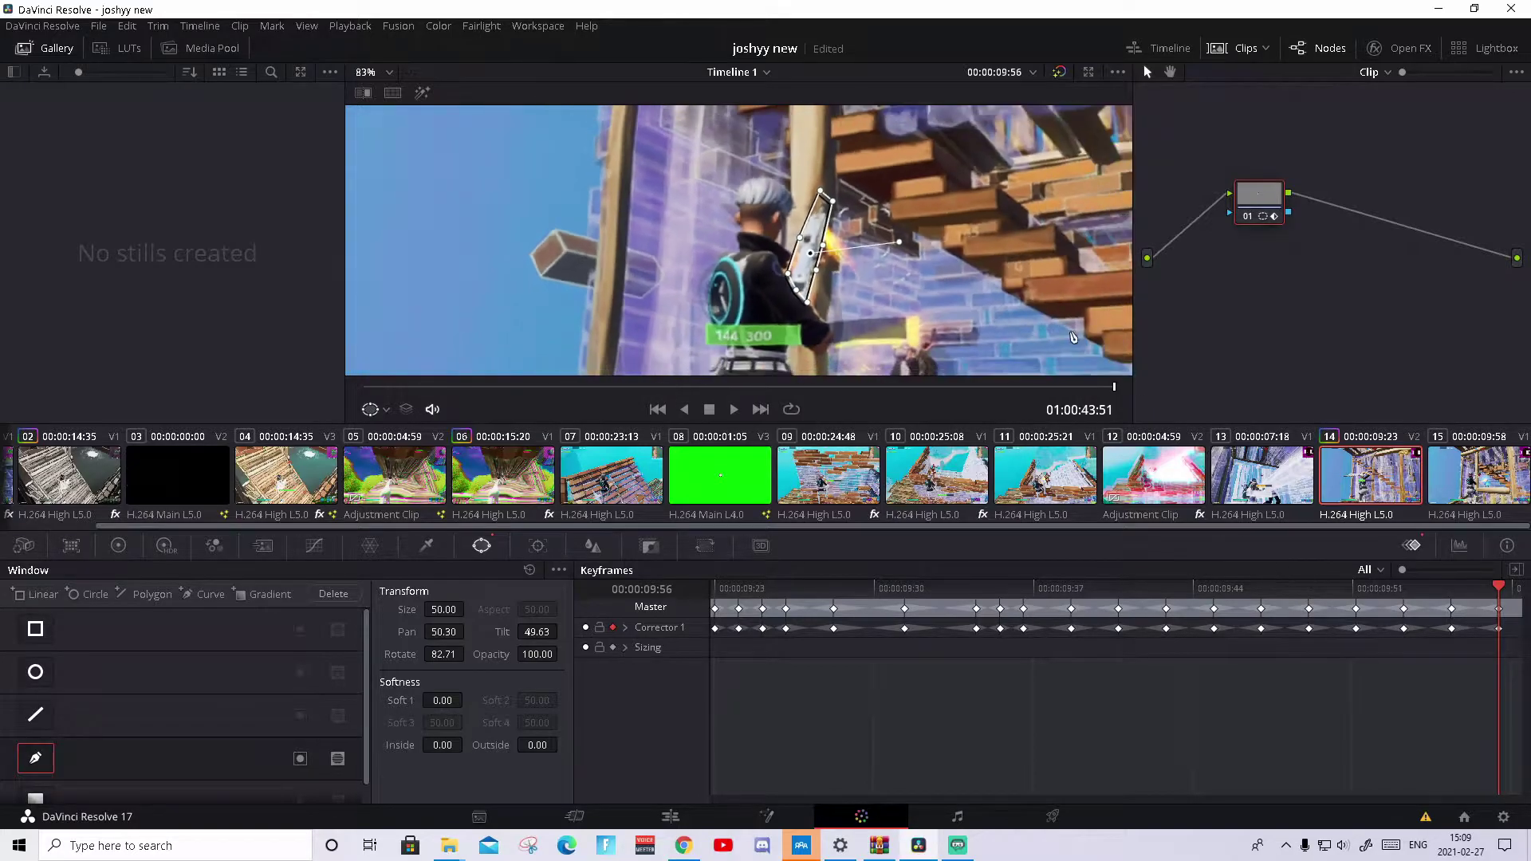
drag(1166, 588, 1258, 611)
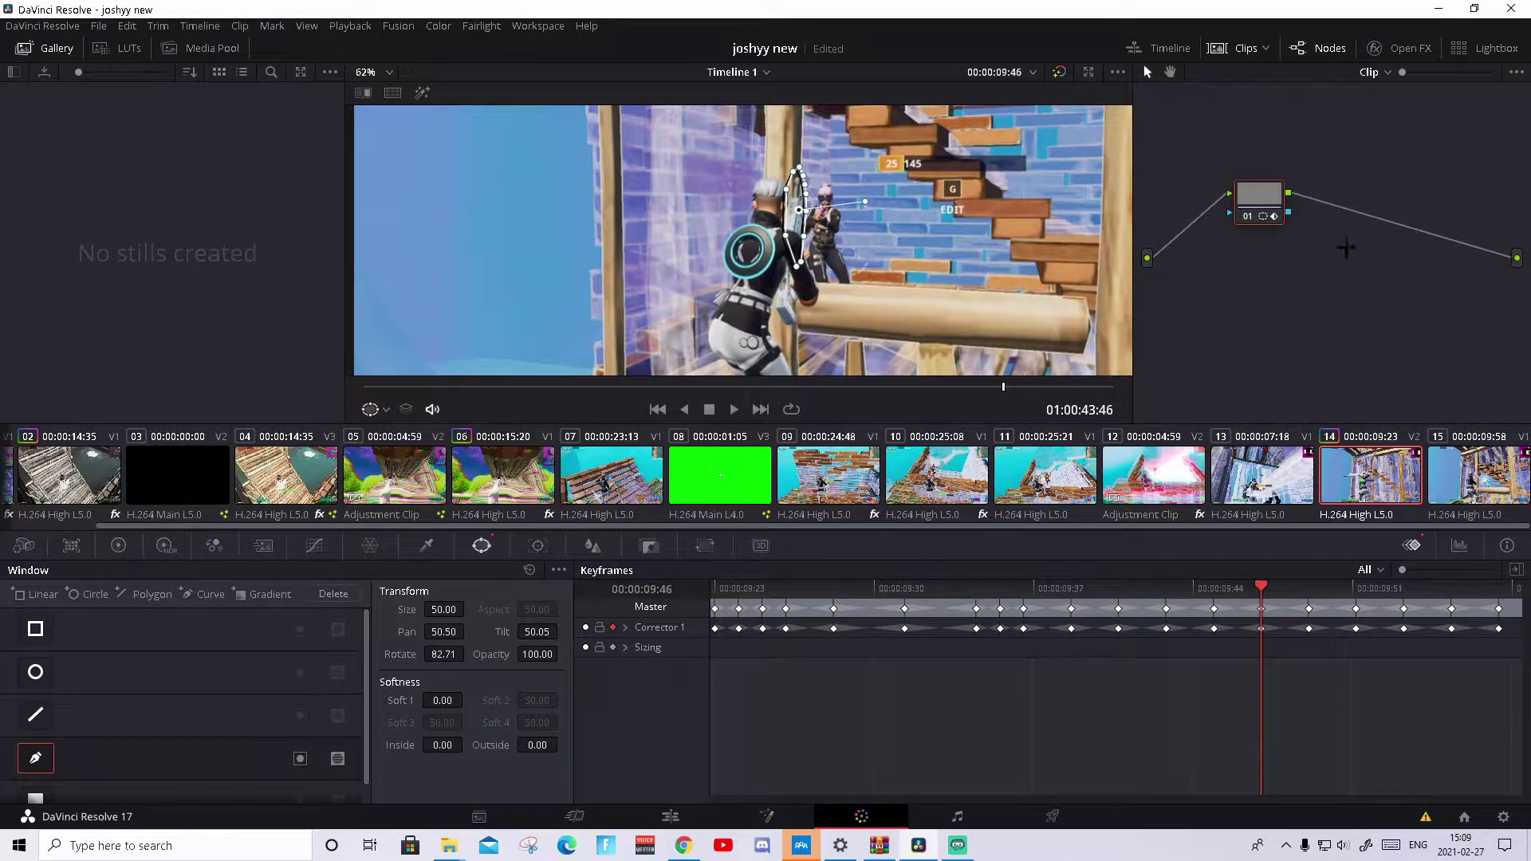
Step: Add an alpha output to the node graph and connect node 01's alpha output to it
click(1302, 48)
click(1321, 48)
right_click(1511, 297)
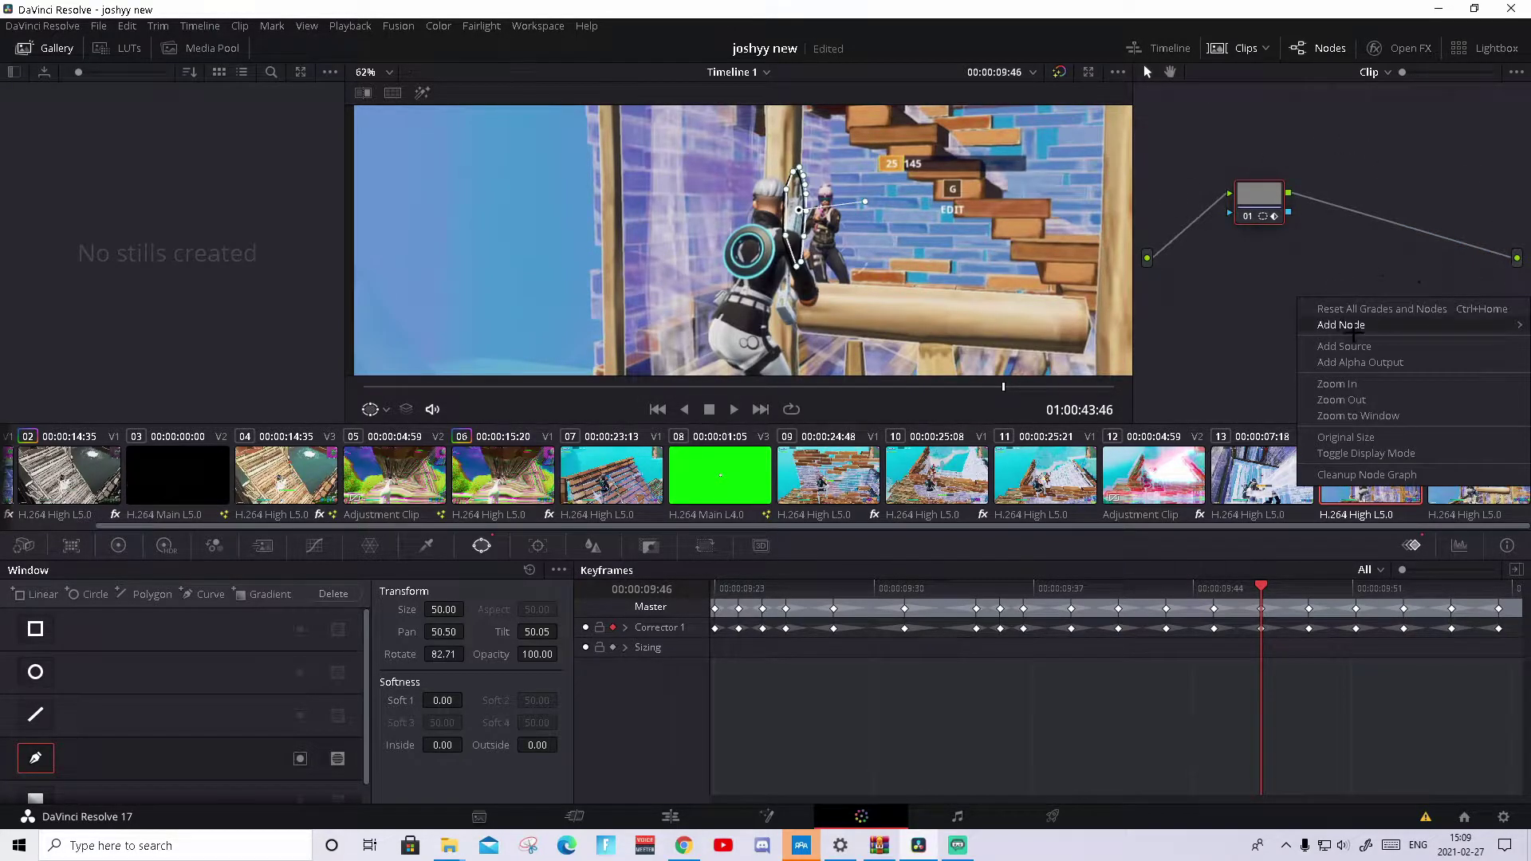
click(1419, 363)
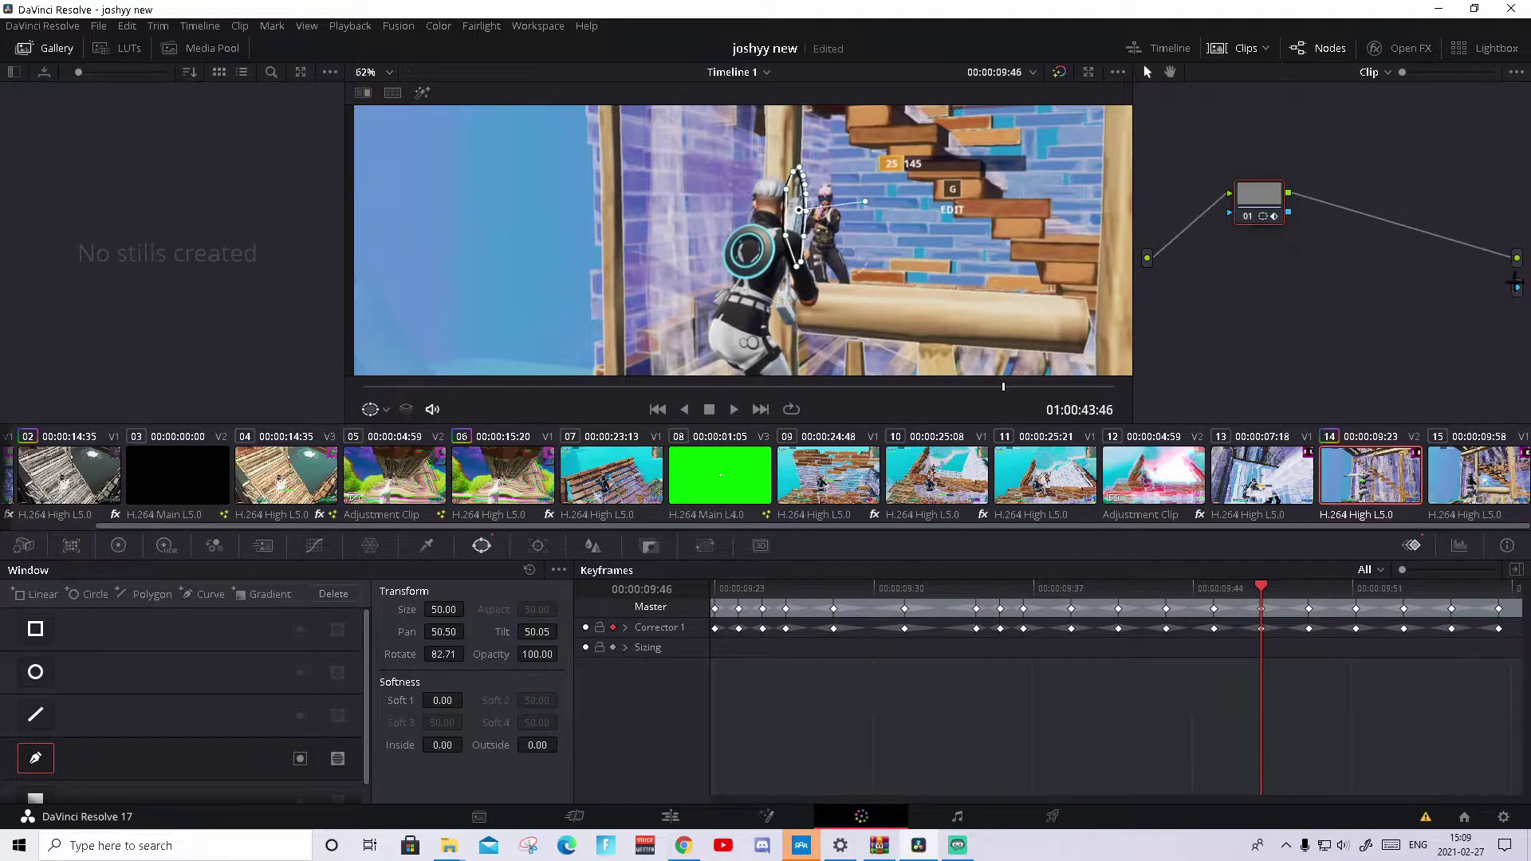
drag(1516, 287, 1286, 211)
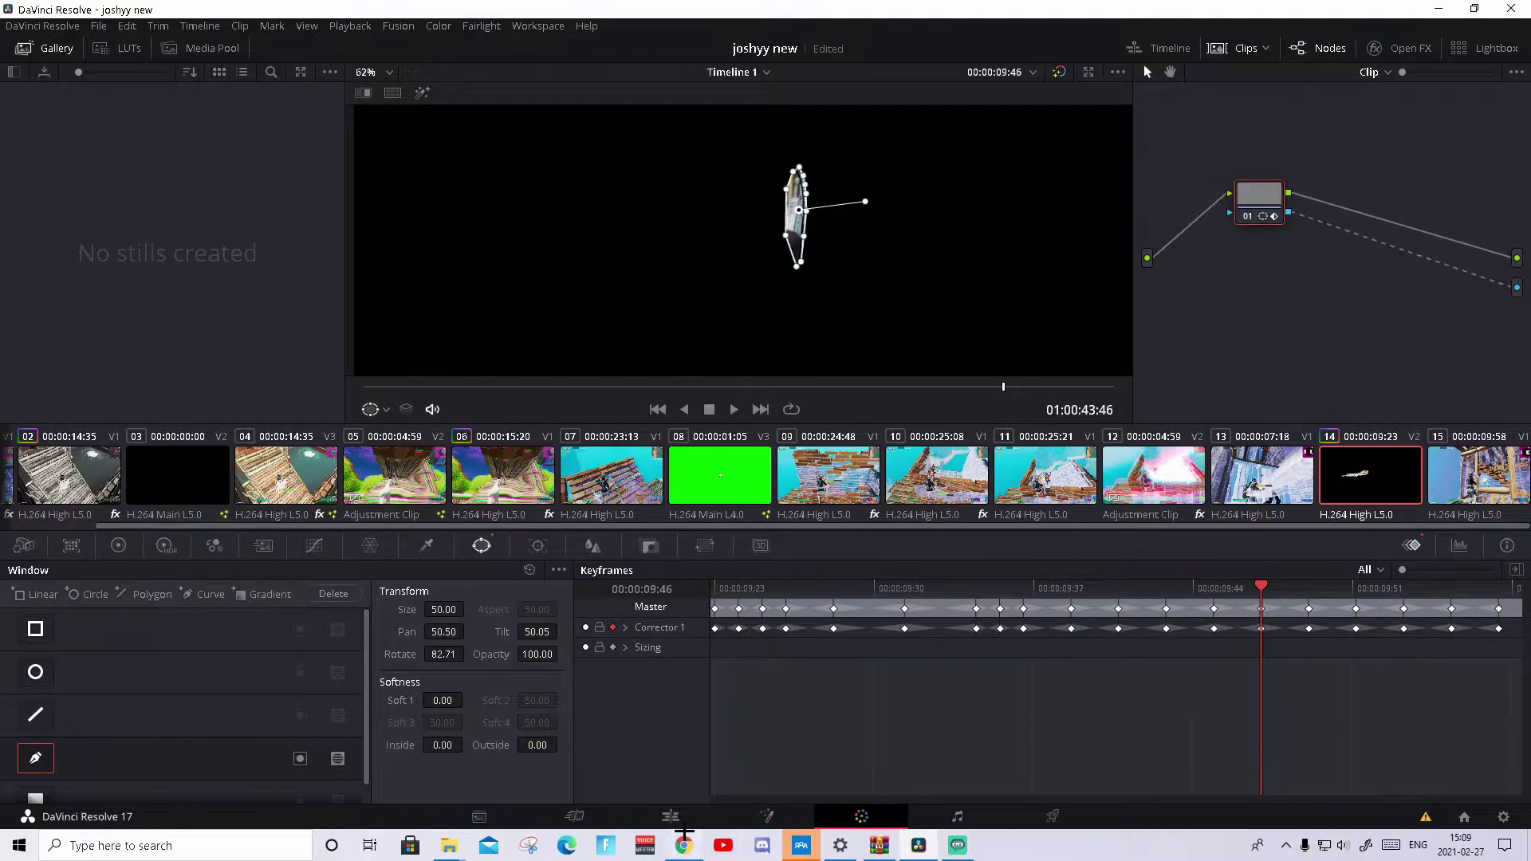
Step: Return to the Edit page and re-enable the original Video 1 section beneath the masked duplicate at 01:00:43:17
right_click(684, 845)
click(895, 756)
click(670, 816)
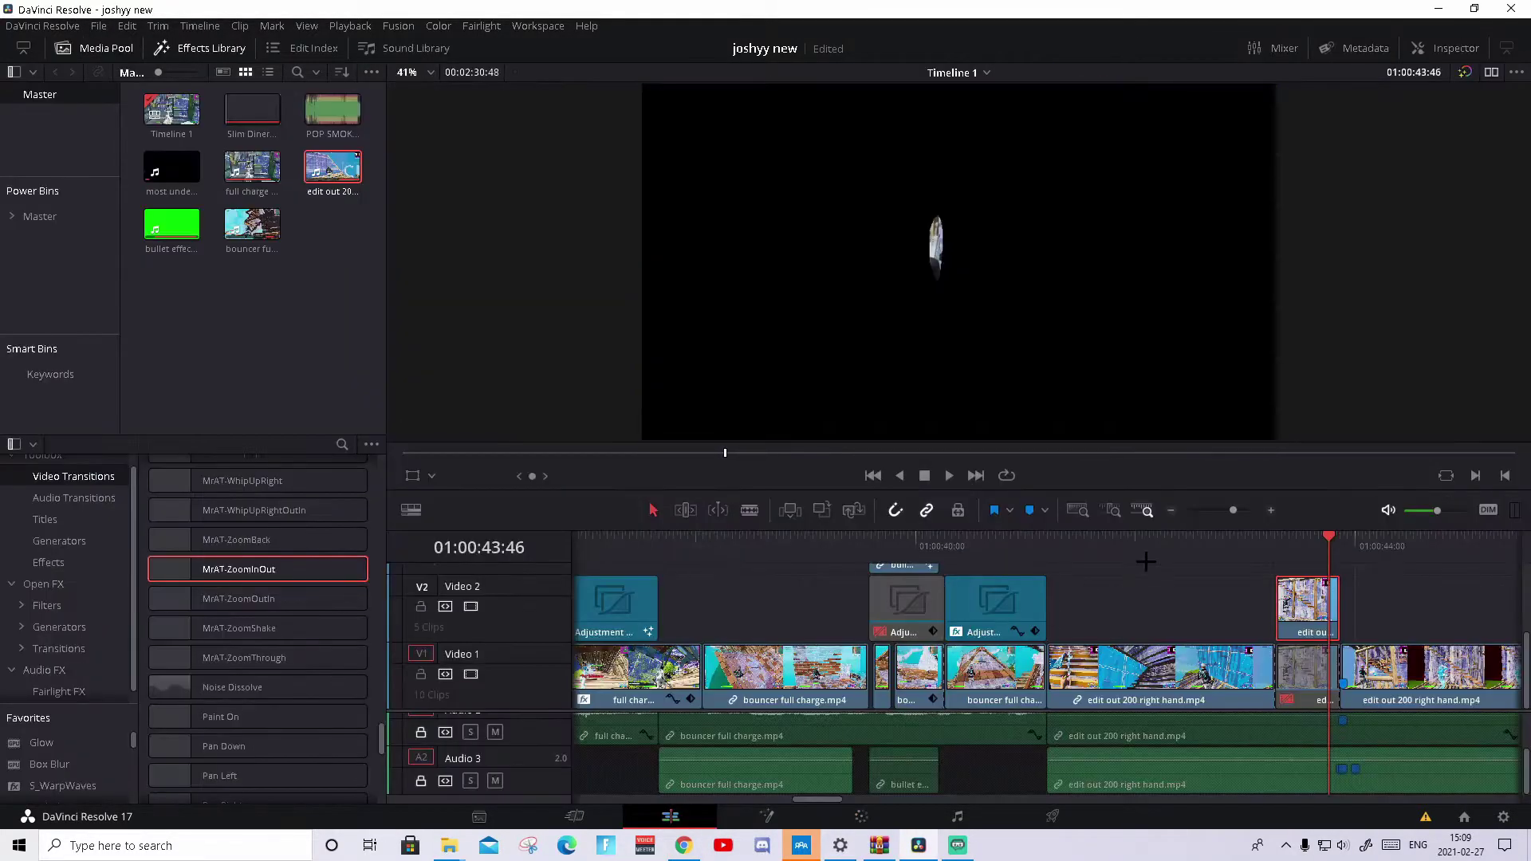
mouse_move(1296, 544)
mouse_down()
mouse_move(1276, 540)
mouse_move(1361, 542)
mouse_move(1246, 543)
mouse_move(1276, 542)
mouse_up()
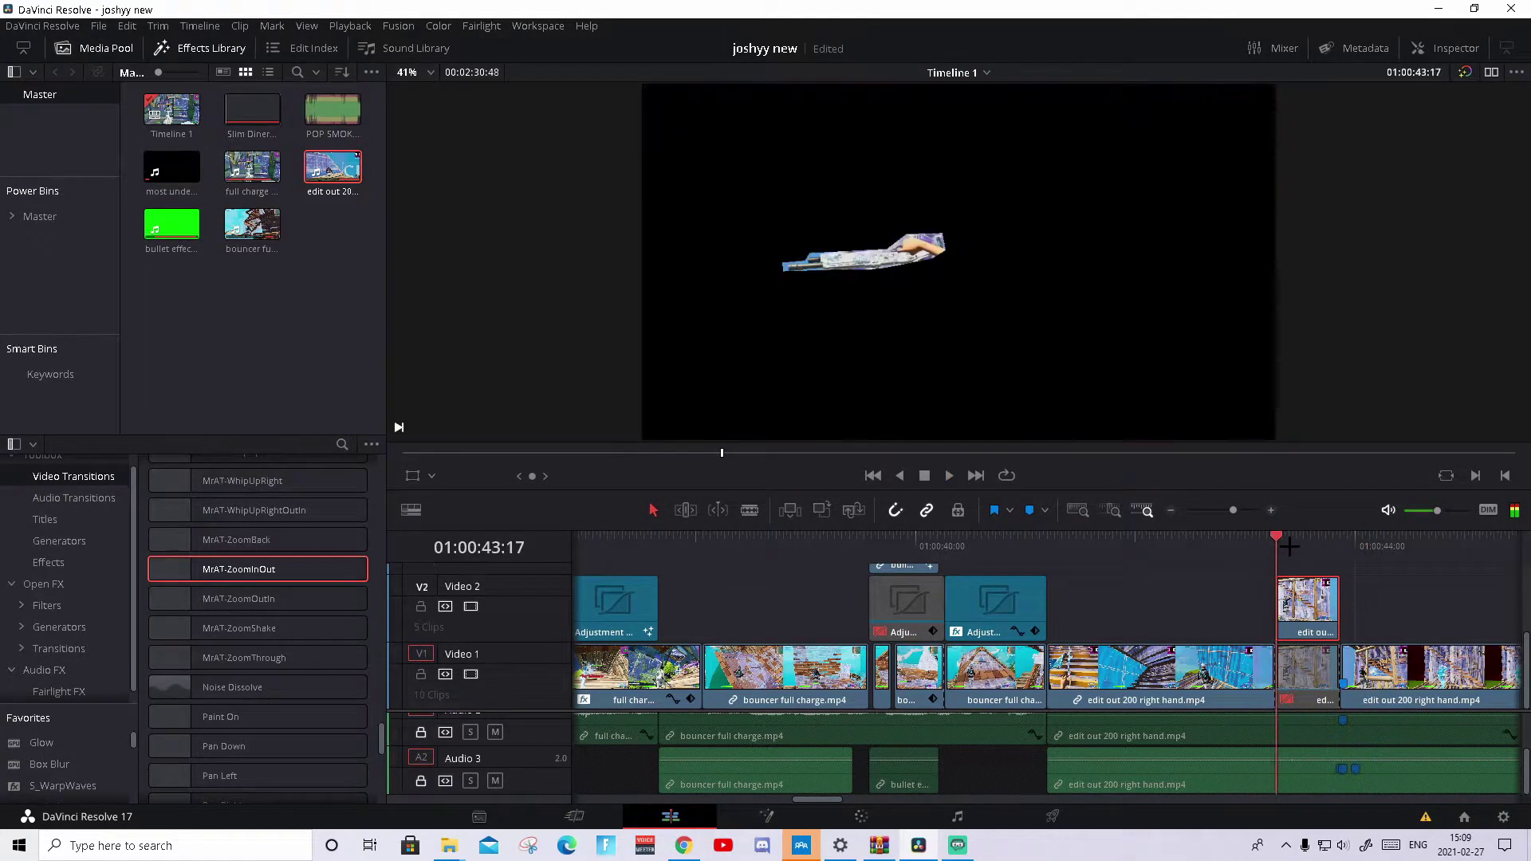
click(1308, 680)
key(d)
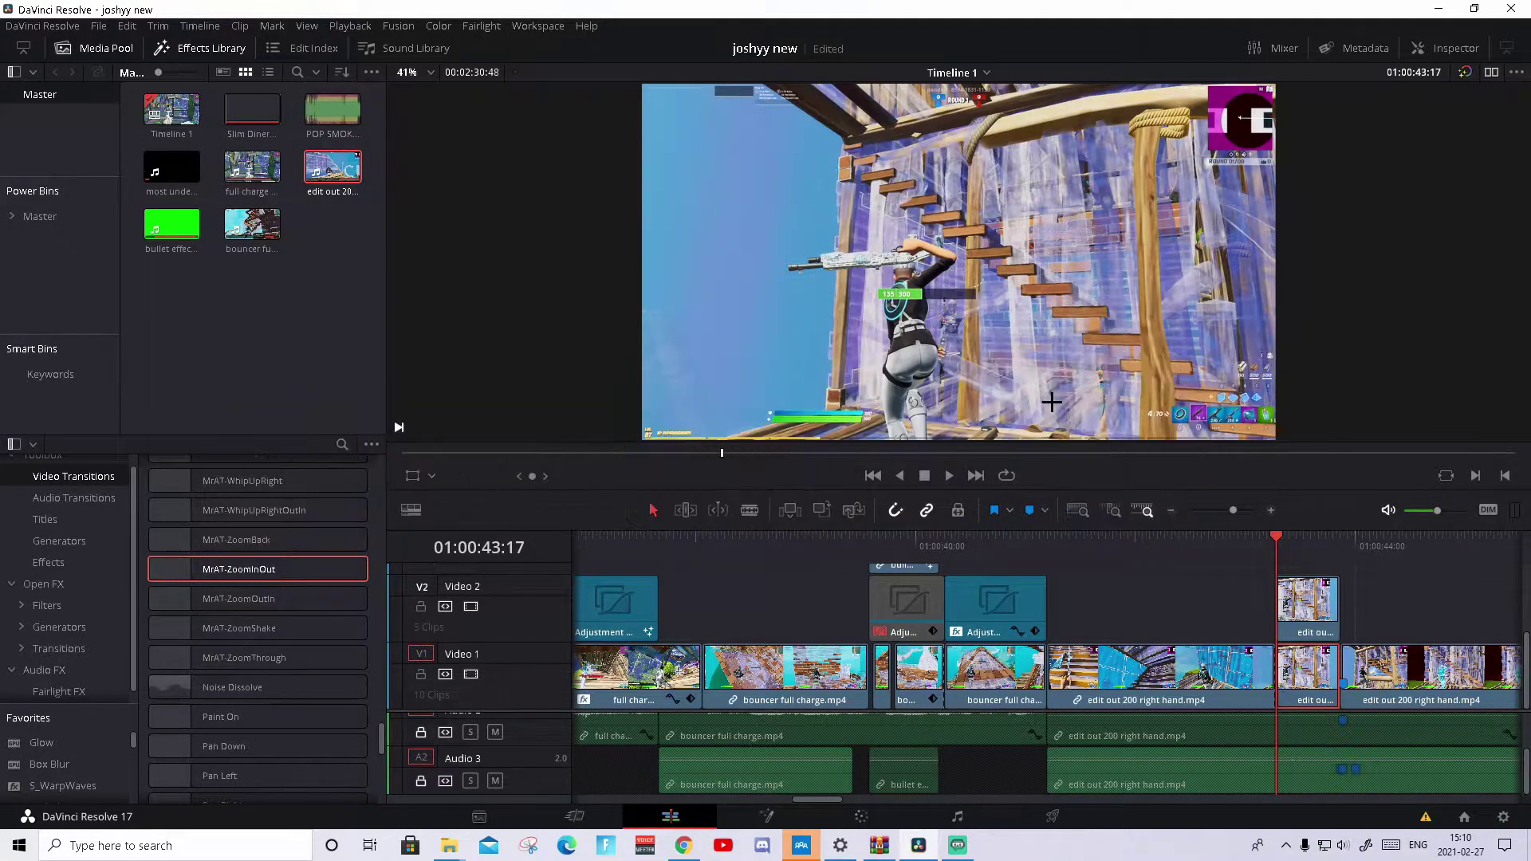
Step: Convert the masked gun duplicate on Video 2 at 01:00:43:17 into a compound clip named Compound Clip 1
click(1314, 550)
click(1278, 551)
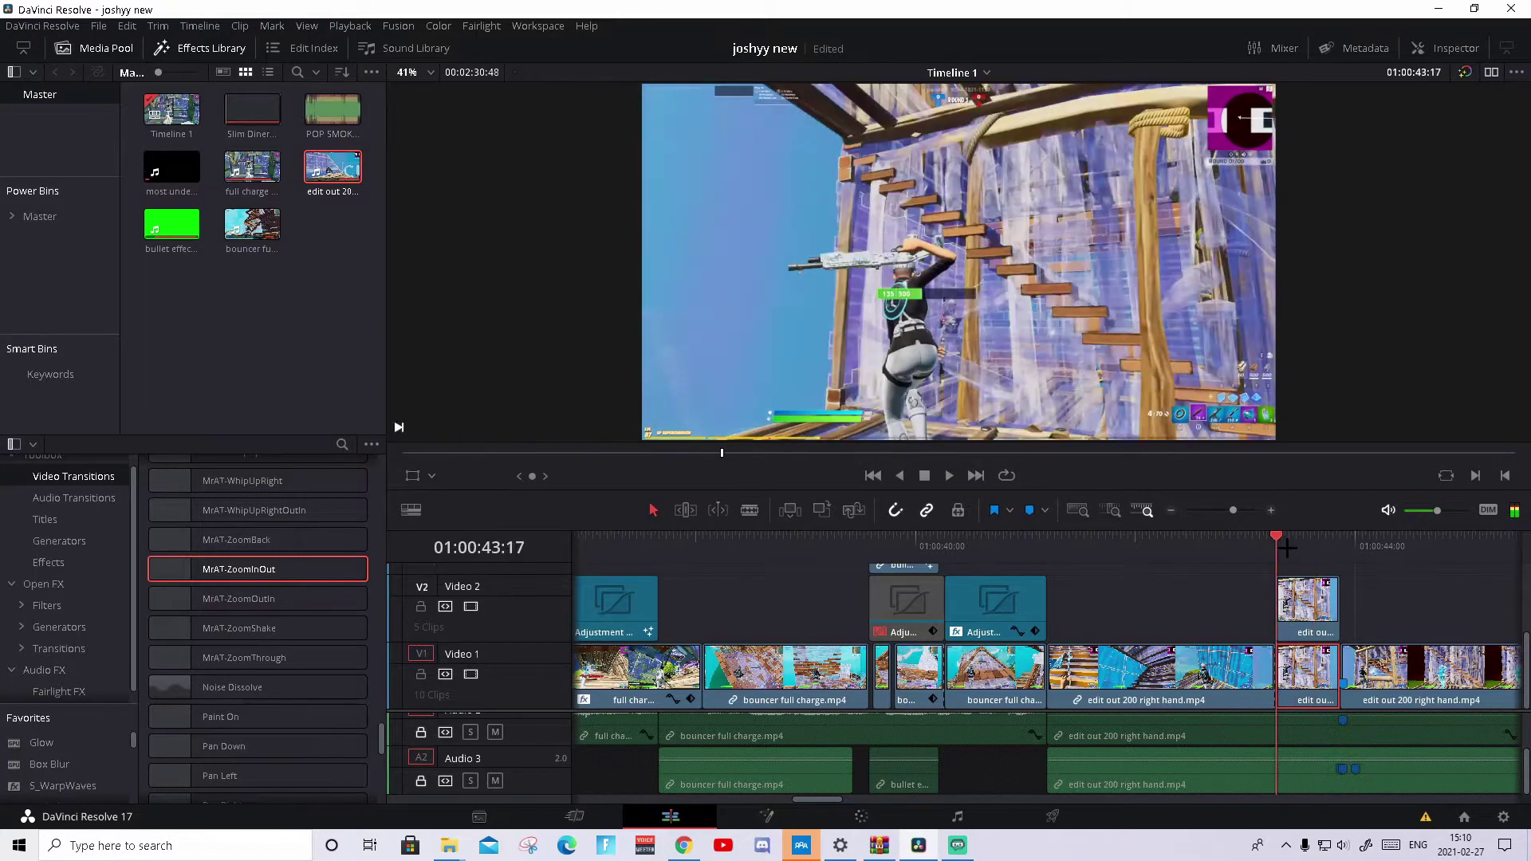
click(1308, 607)
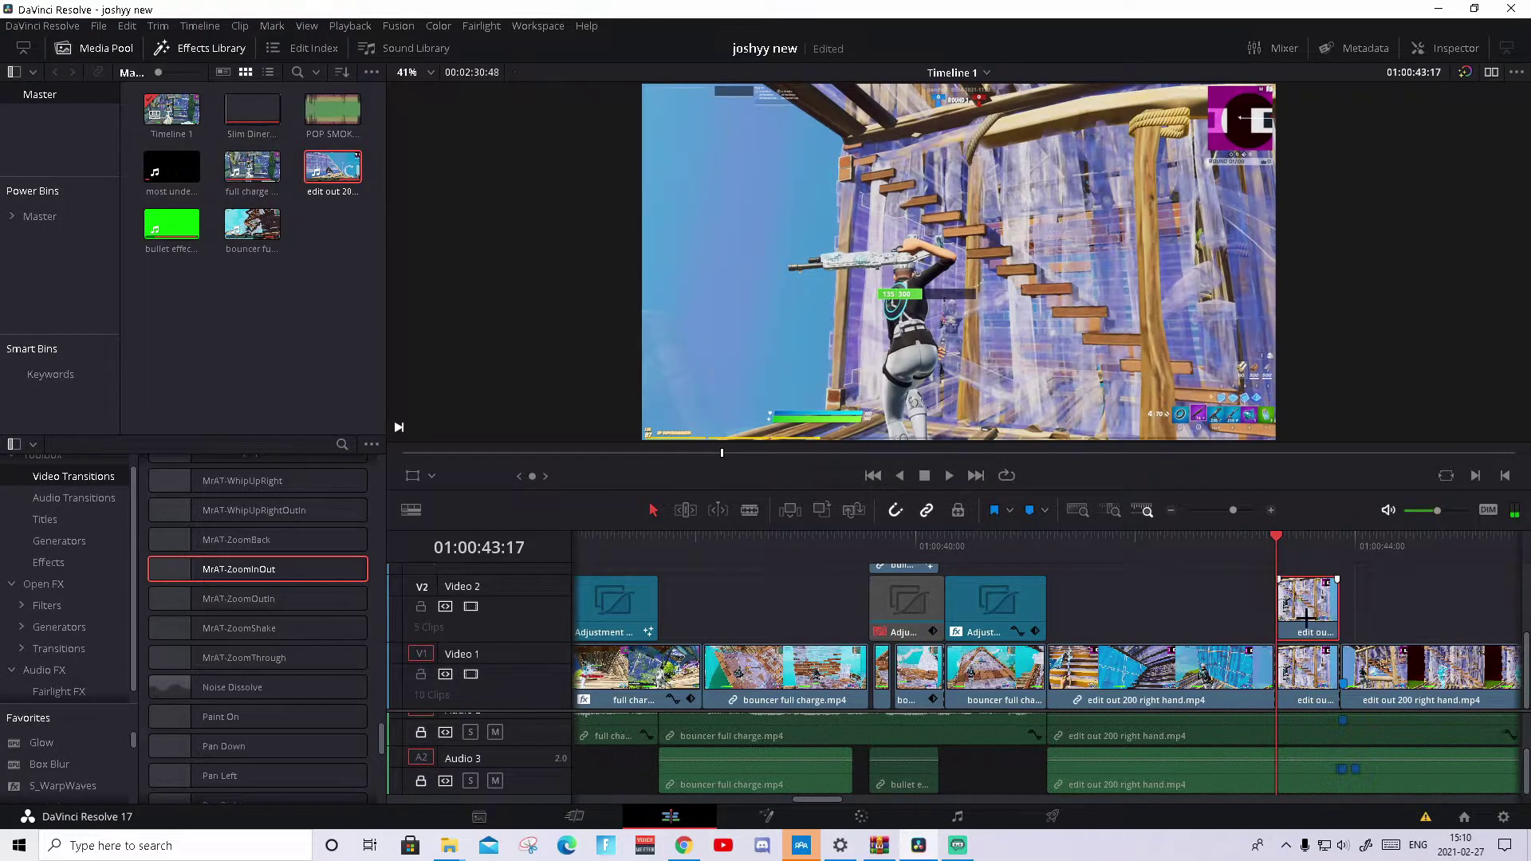
right_click(1301, 612)
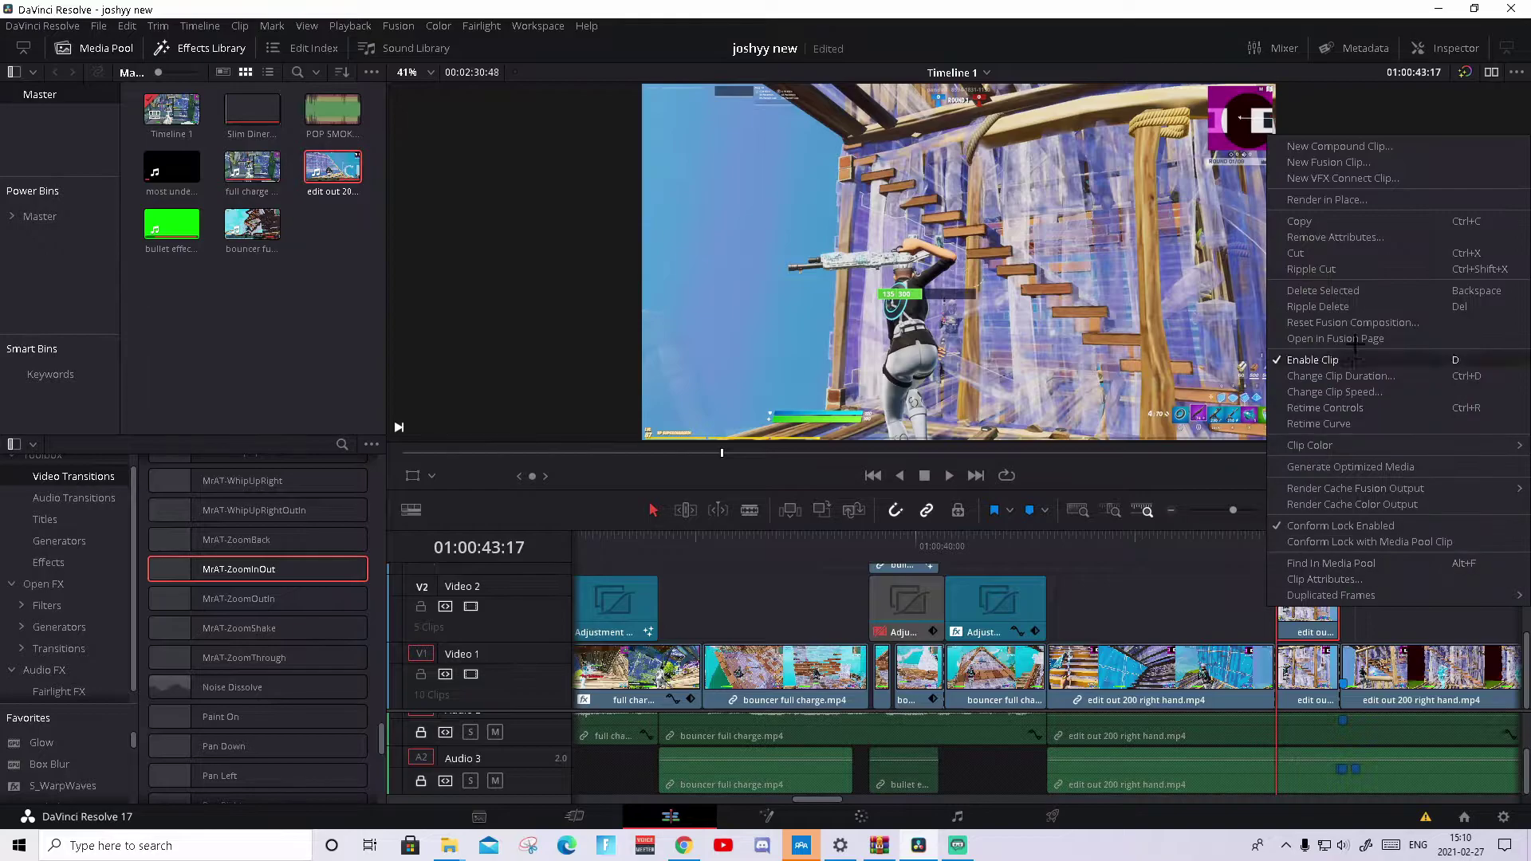
click(1410, 145)
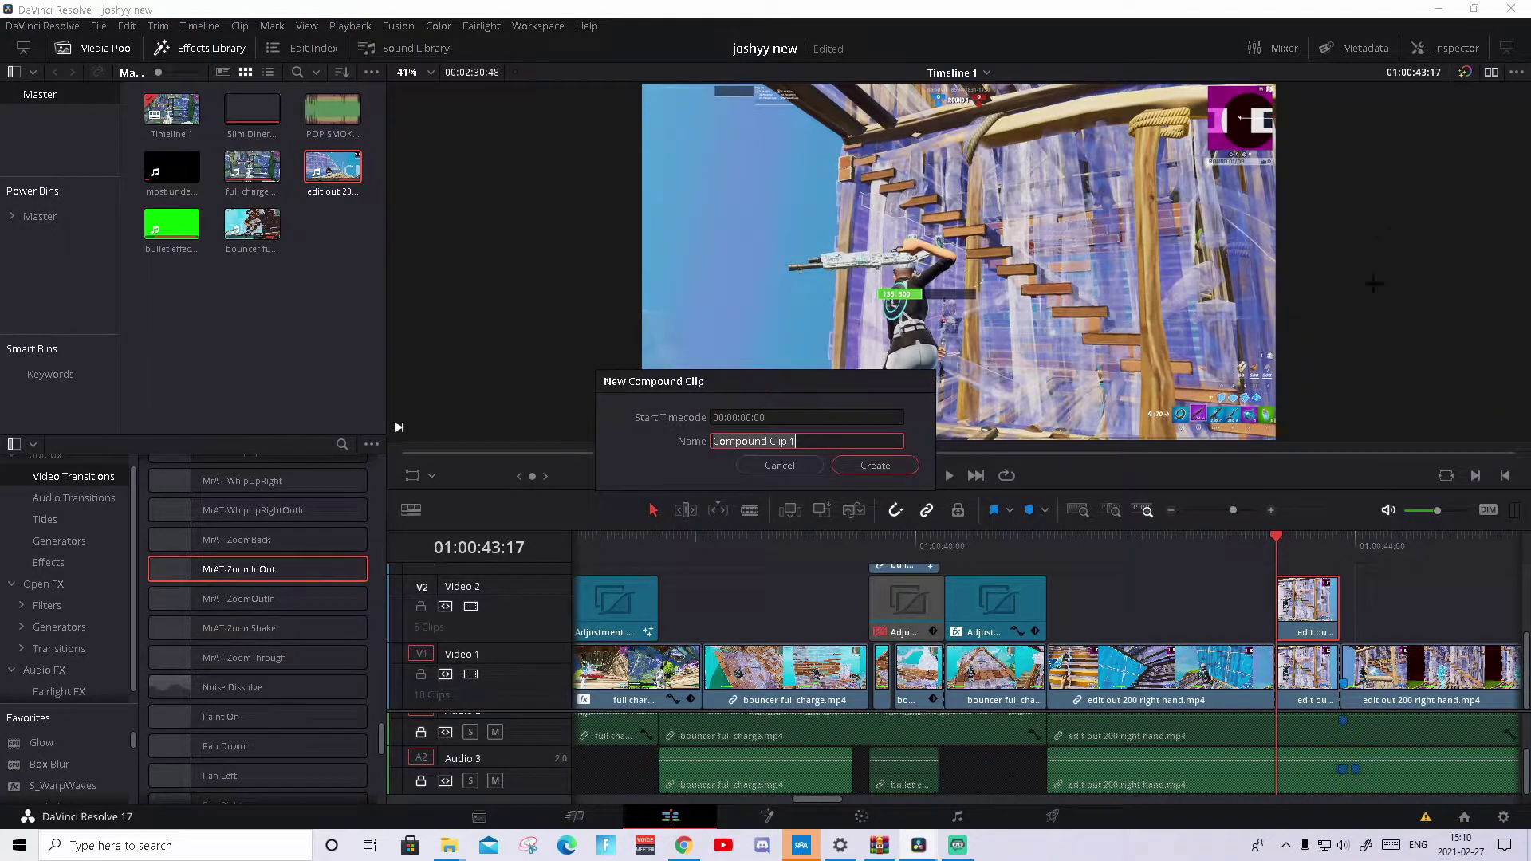
click(896, 468)
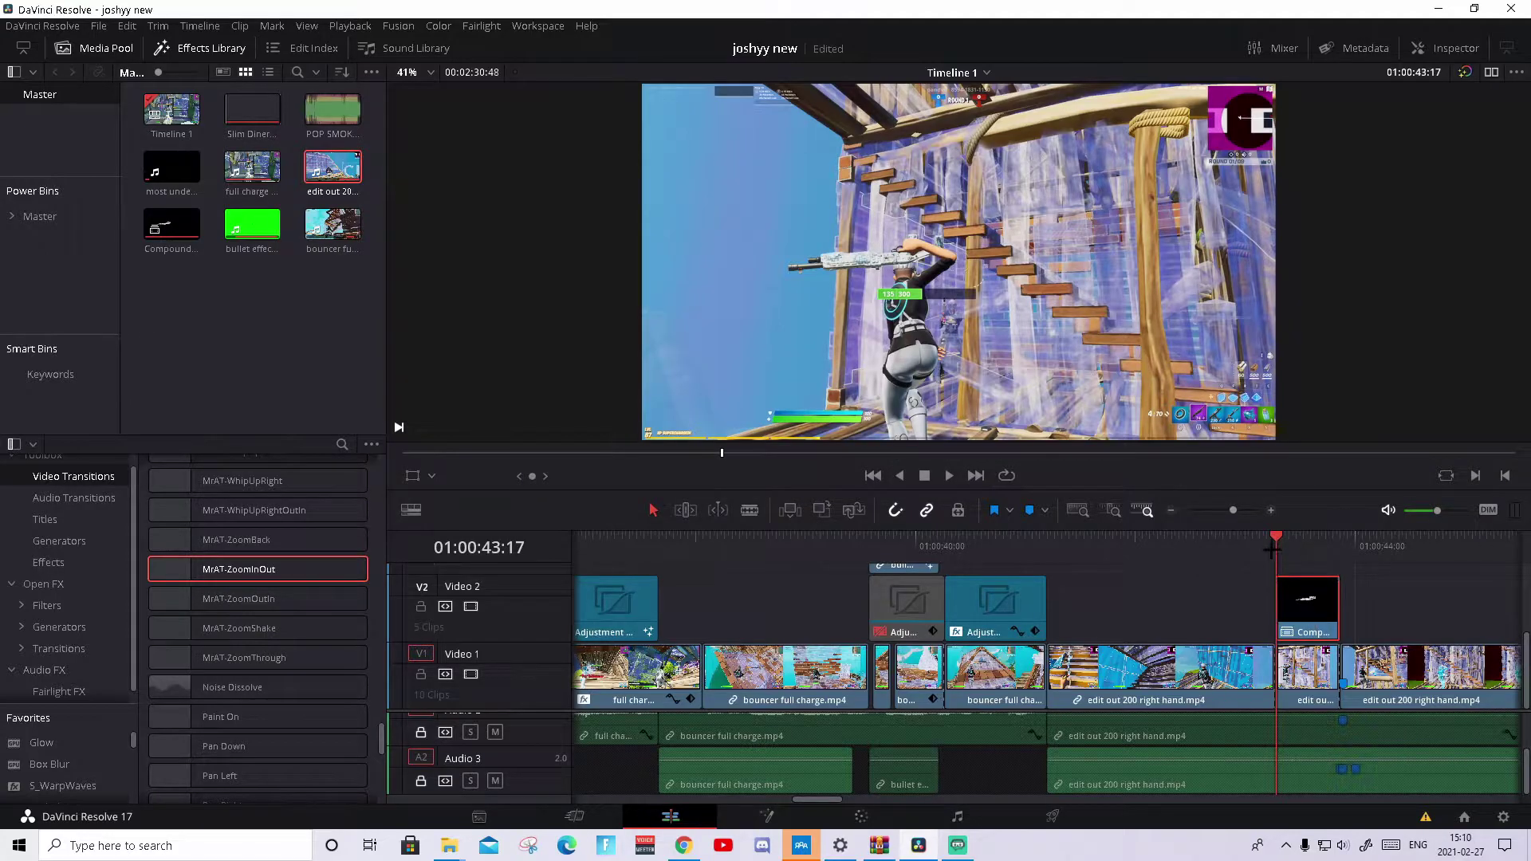
Step: Find the uni.Ecto effect among the Open FX and apply it to the gun's compound clip on Video 2
click(71, 581)
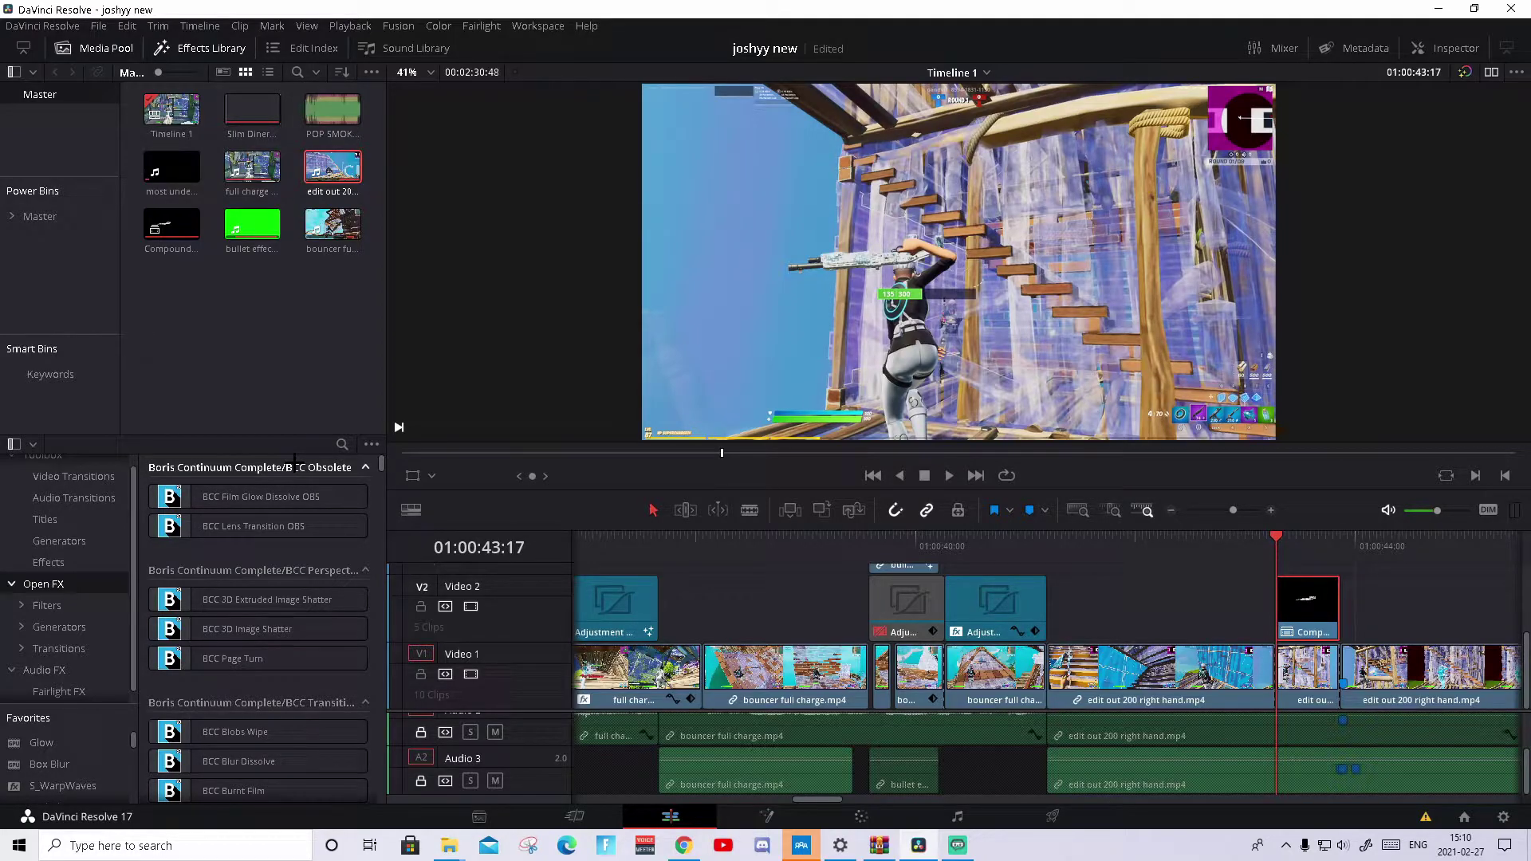
click(342, 444)
text(uni)
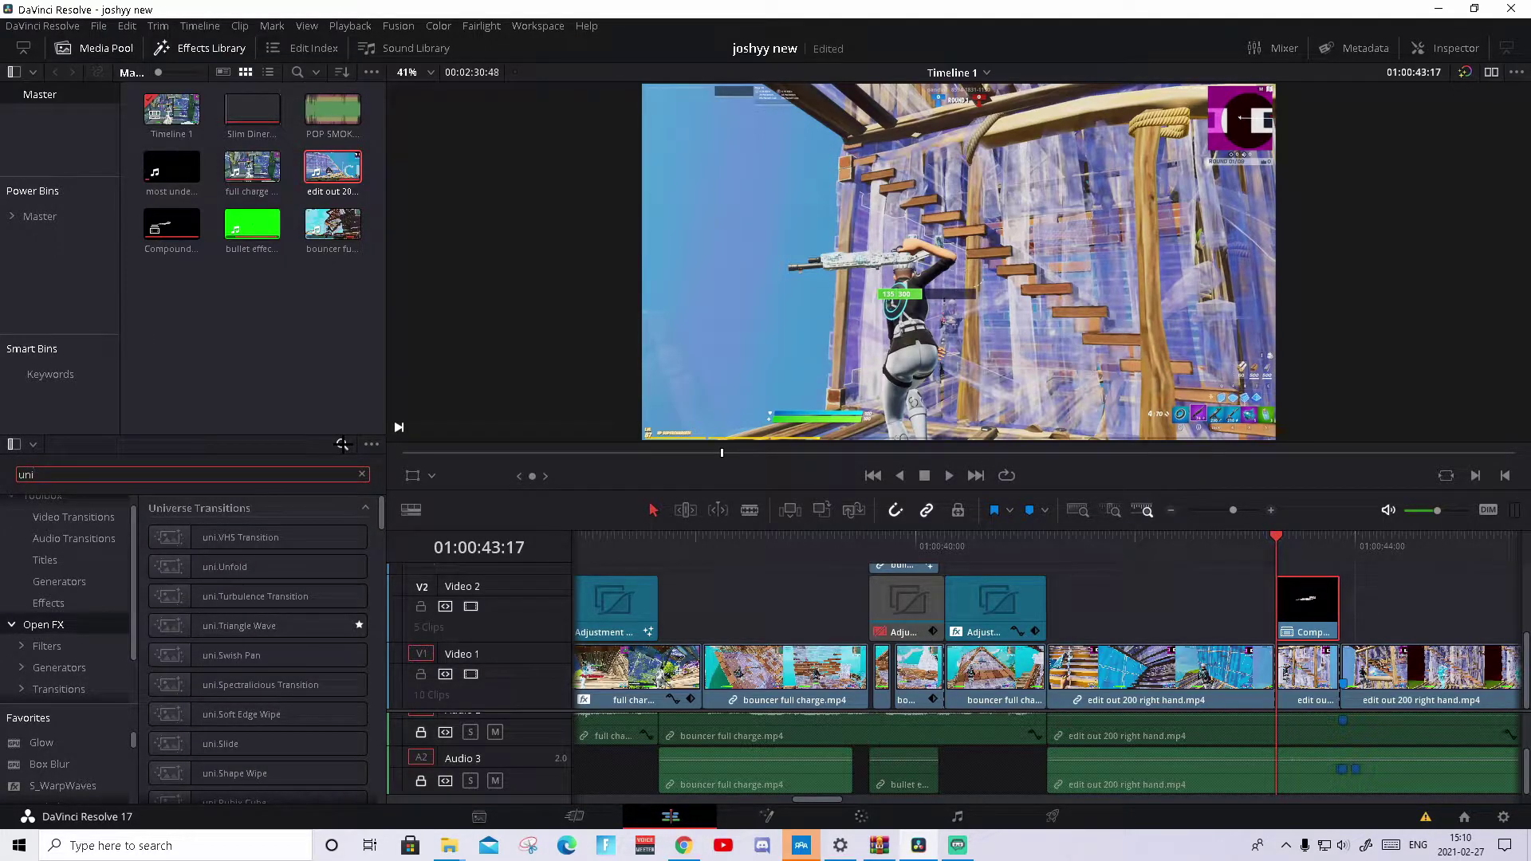
text(.ect)
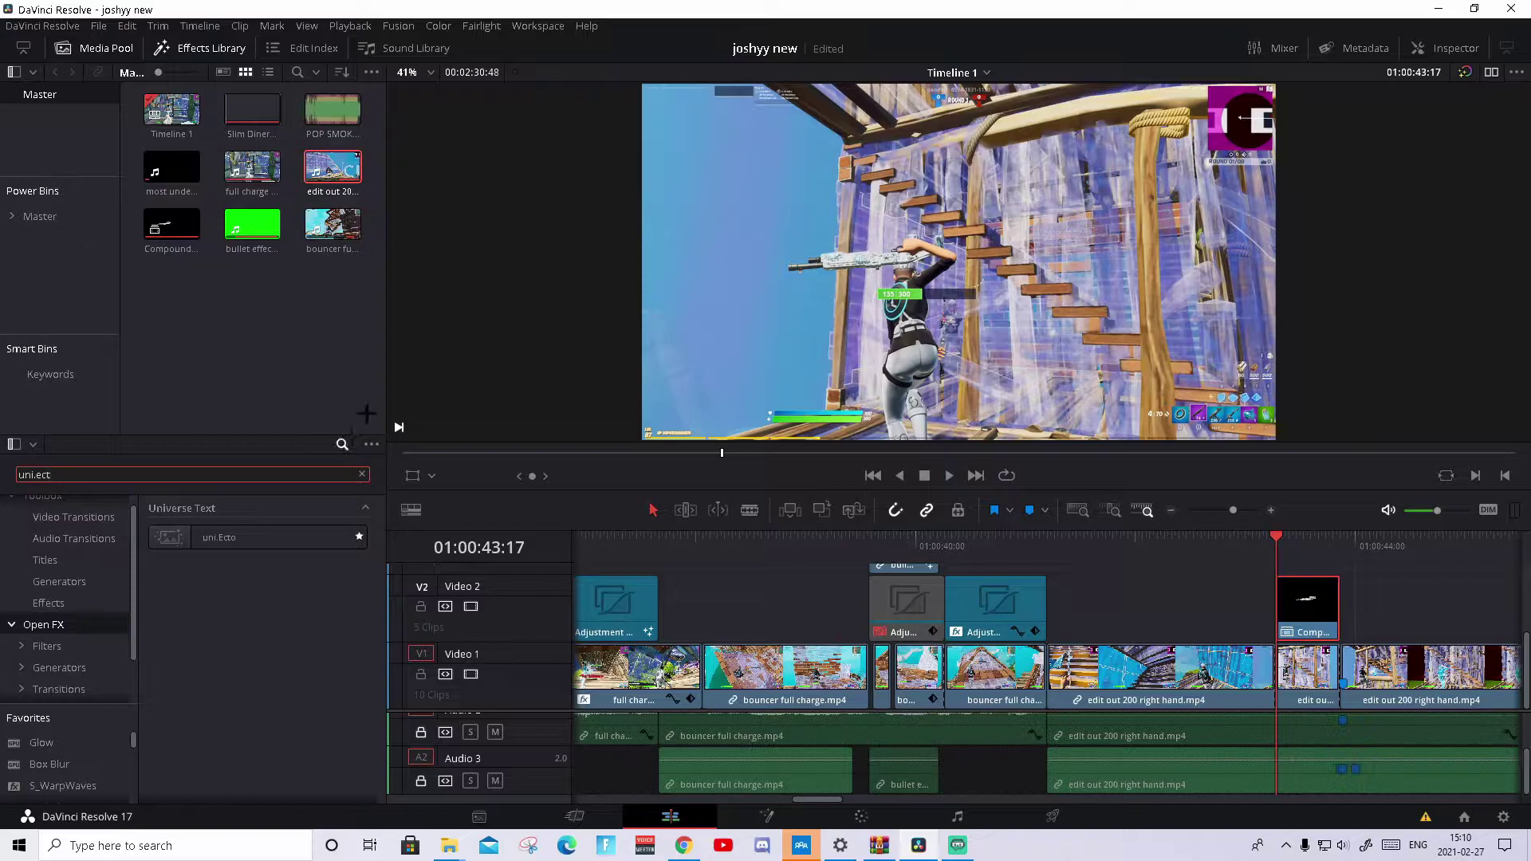
drag(275, 537, 1299, 614)
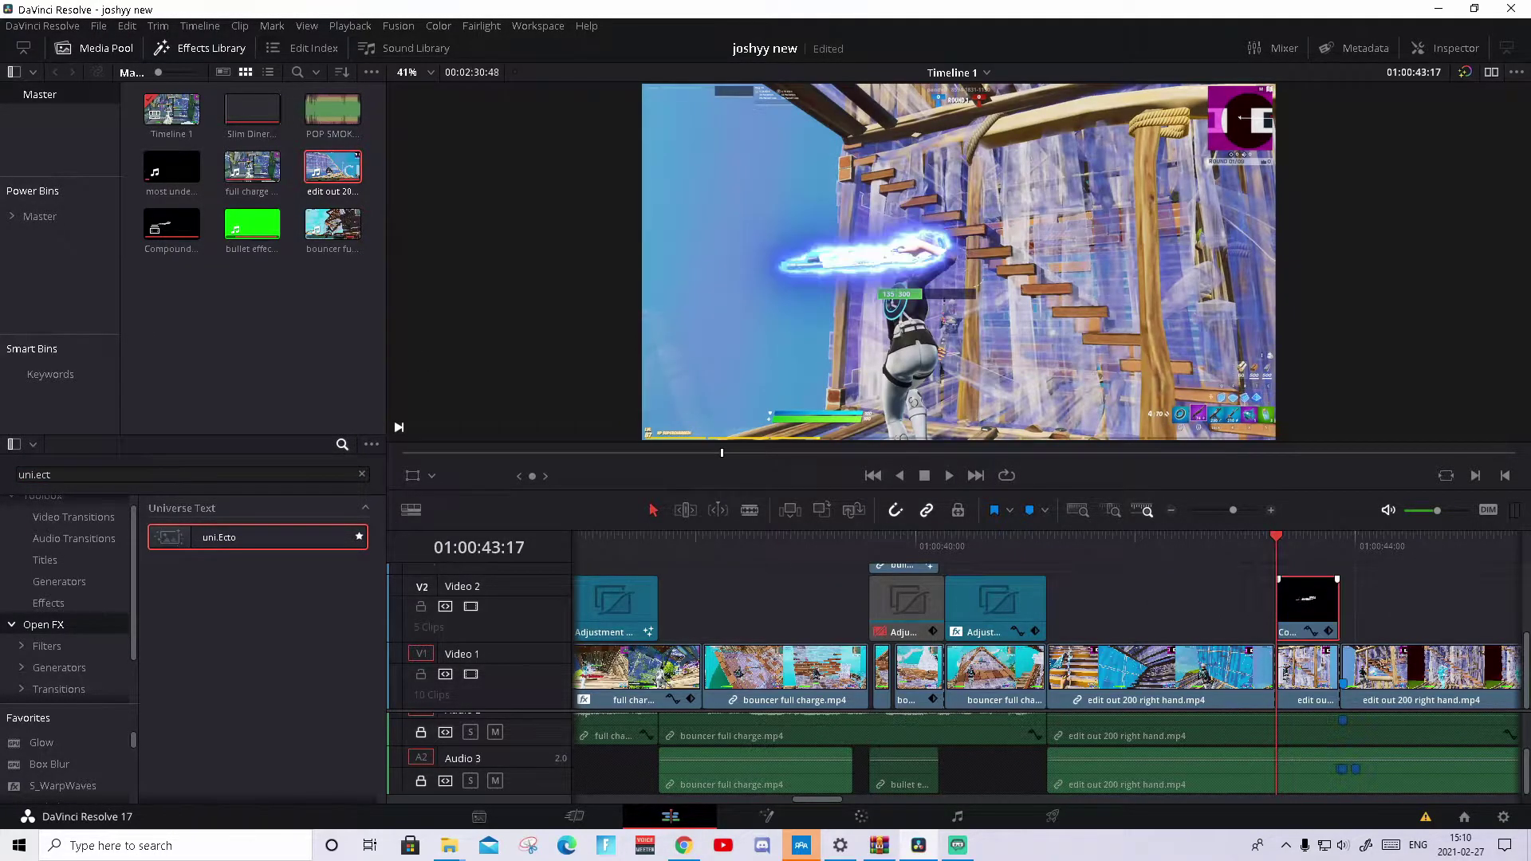
Step: Play back the gun's glow and open the compound clip's uni.Ecto effect settings
key(space)
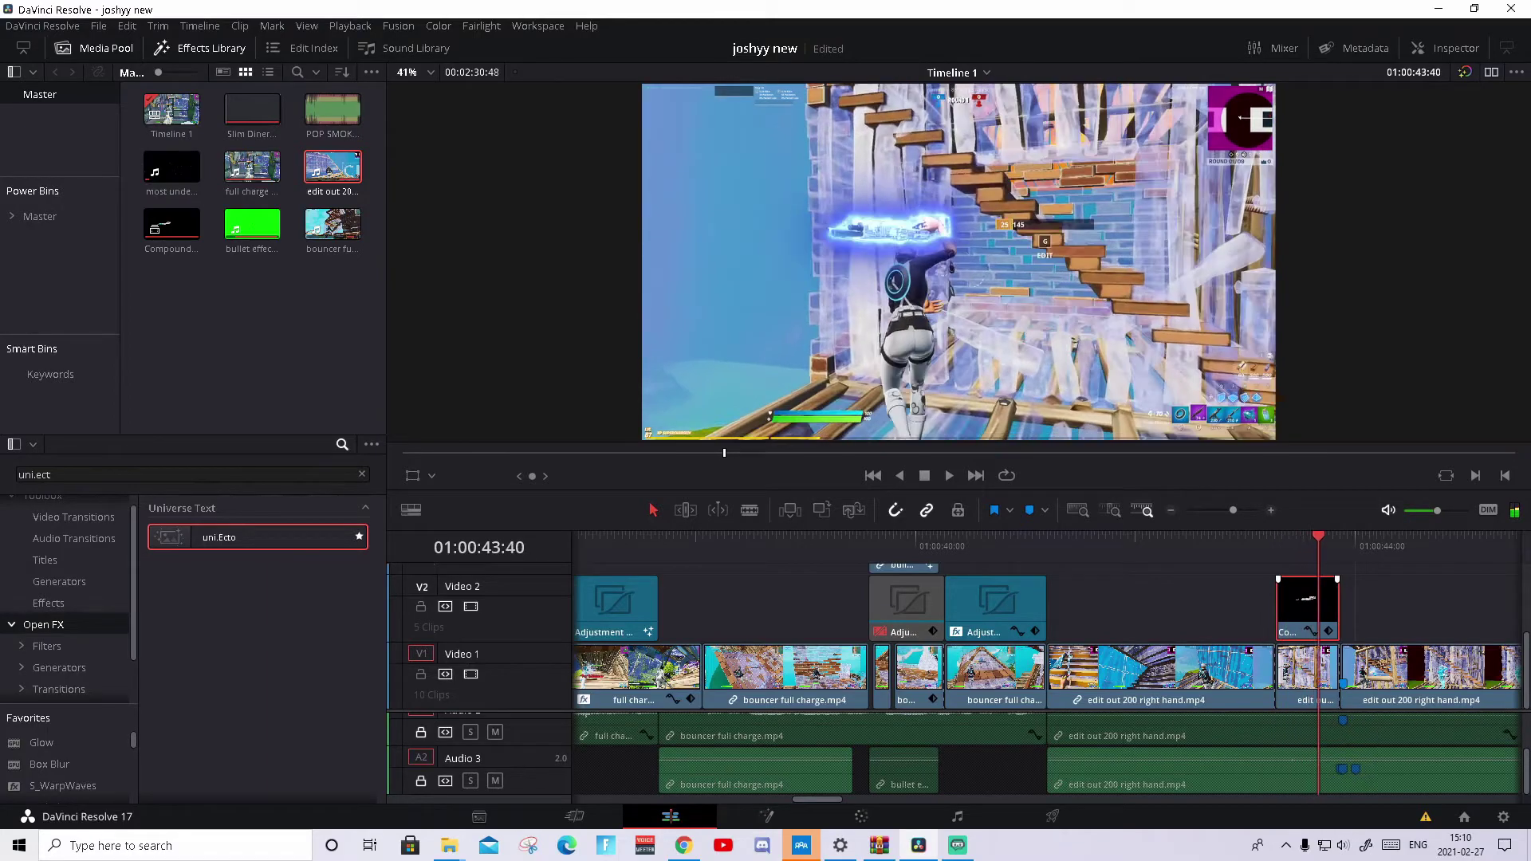
click(1431, 49)
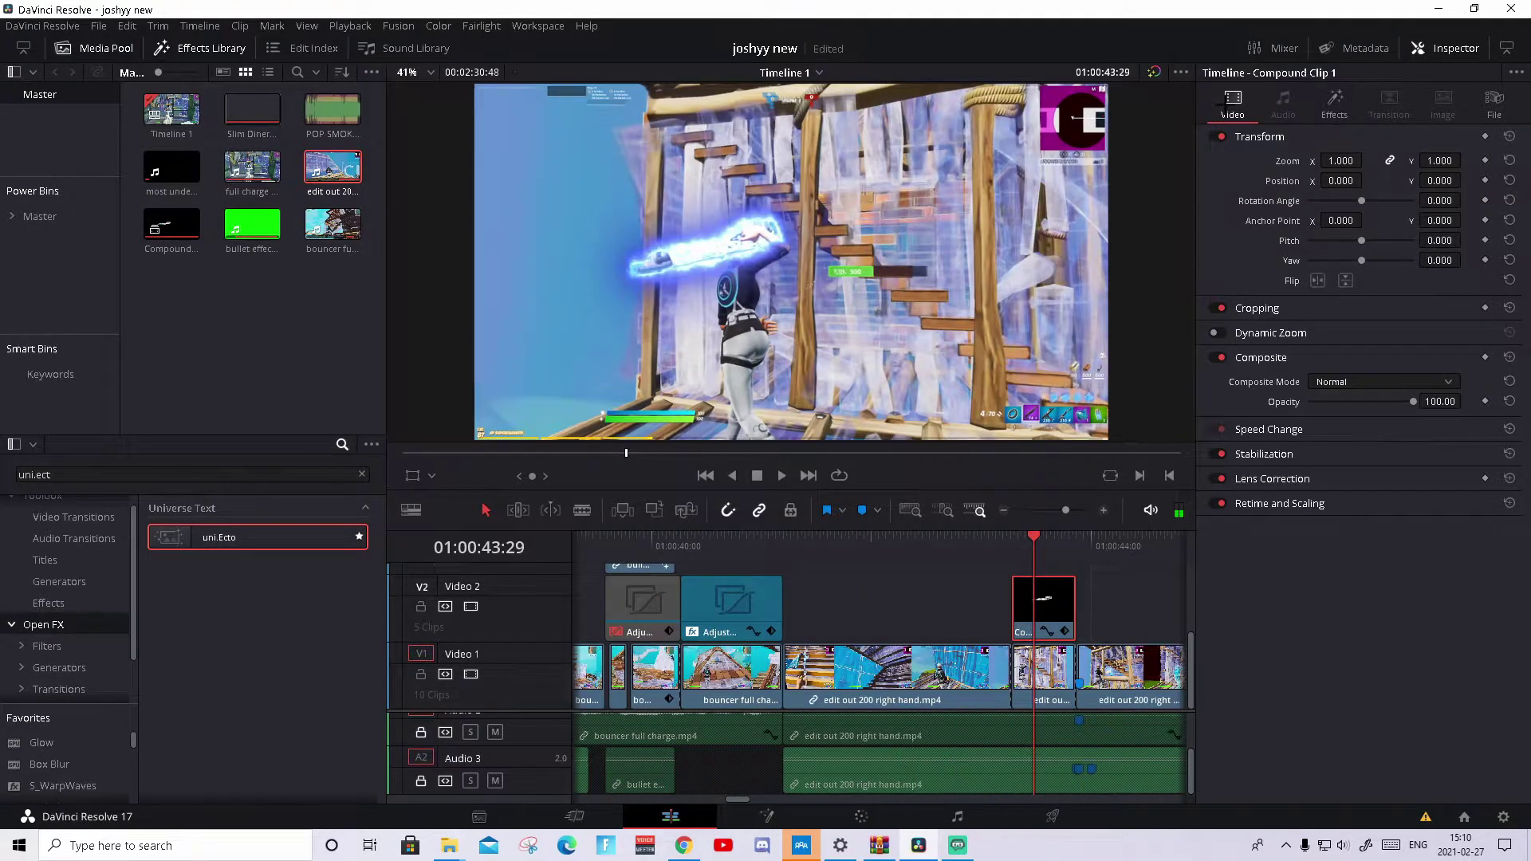
click(1337, 96)
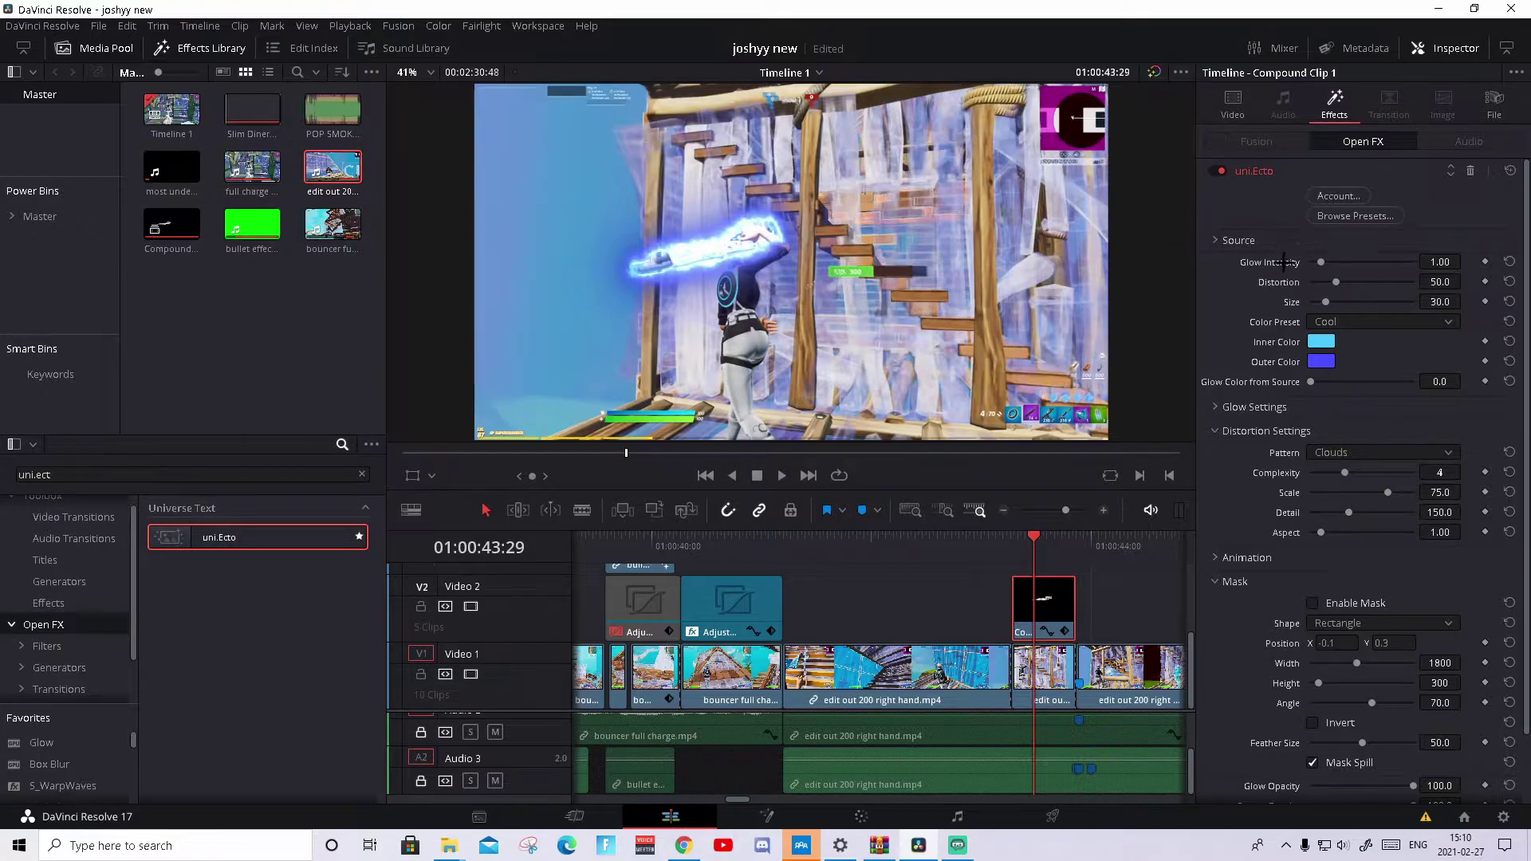
Step: Try the Warm color preset with a red inner color on the gun's uni.Ecto glow
click(1347, 319)
click(1355, 342)
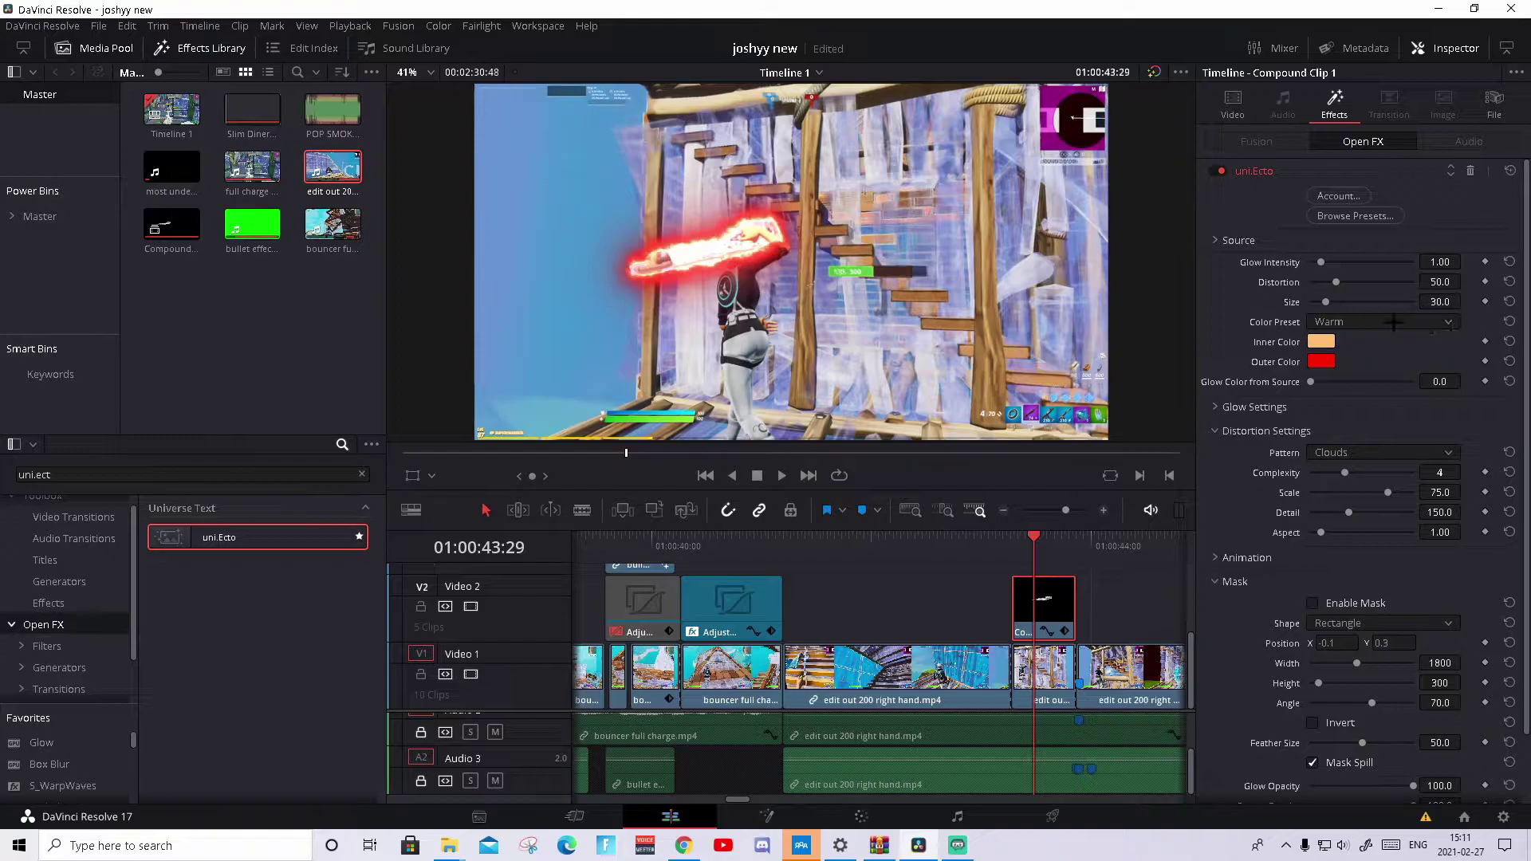
click(1319, 344)
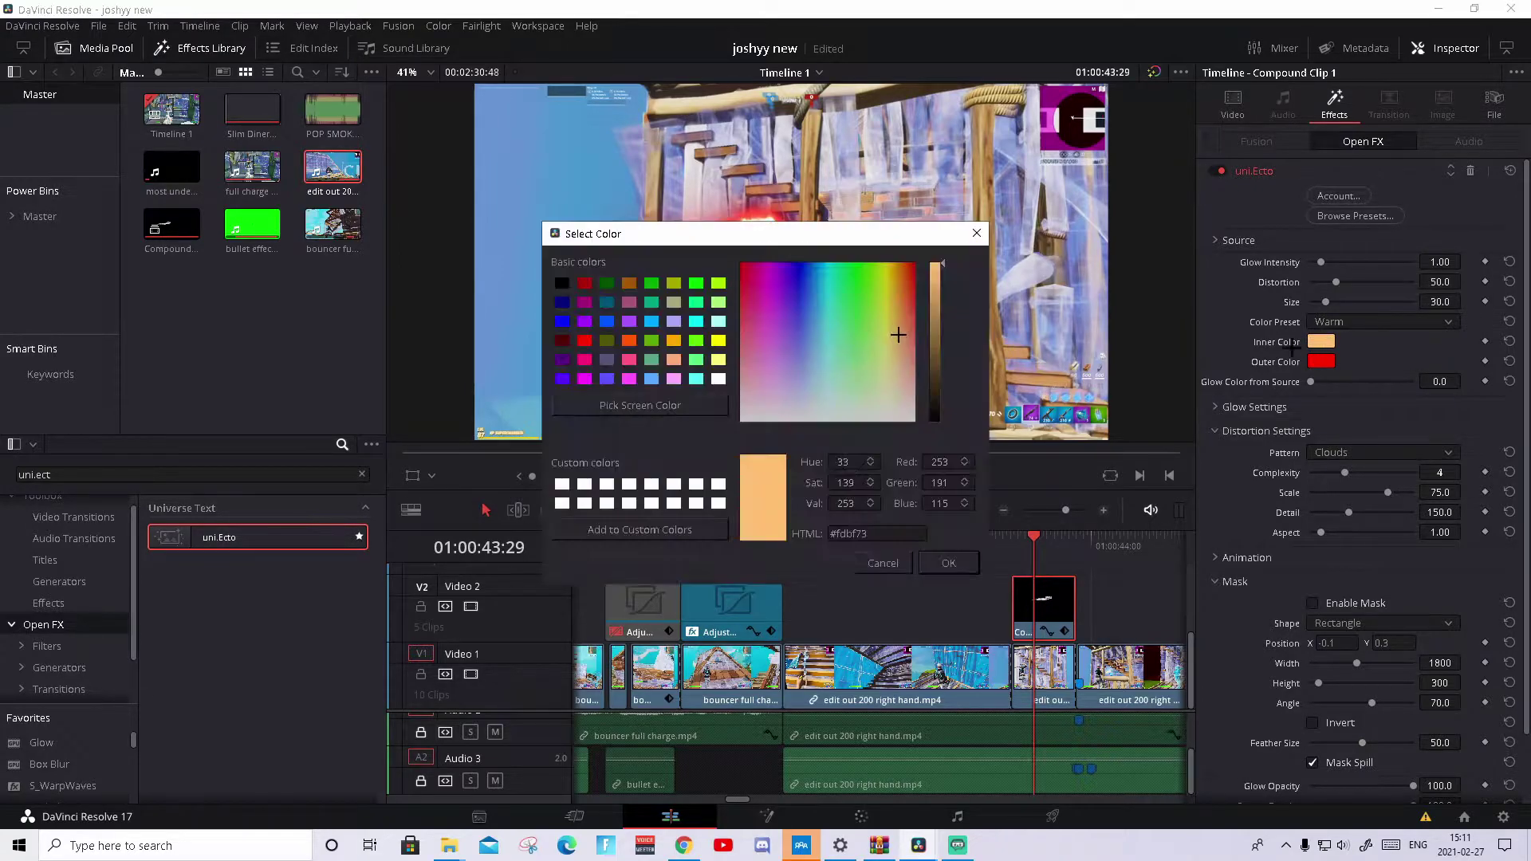
drag(906, 307, 925, 257)
click(949, 563)
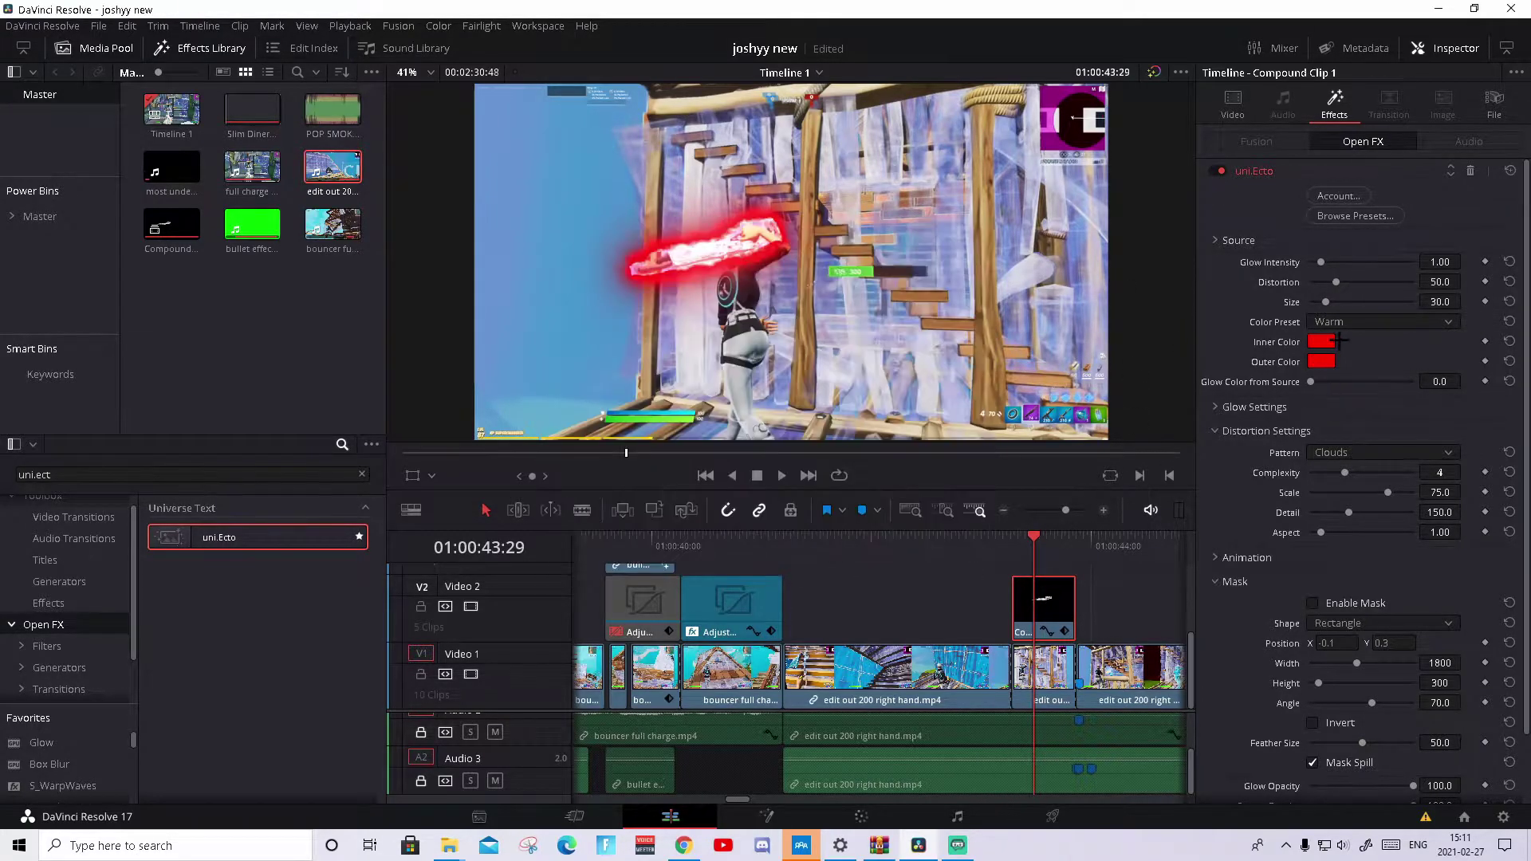
Step: Set the uni.Ecto color preset to The Twinkie, distortion to 5.0 and size to 50.4, and save the project
click(1339, 323)
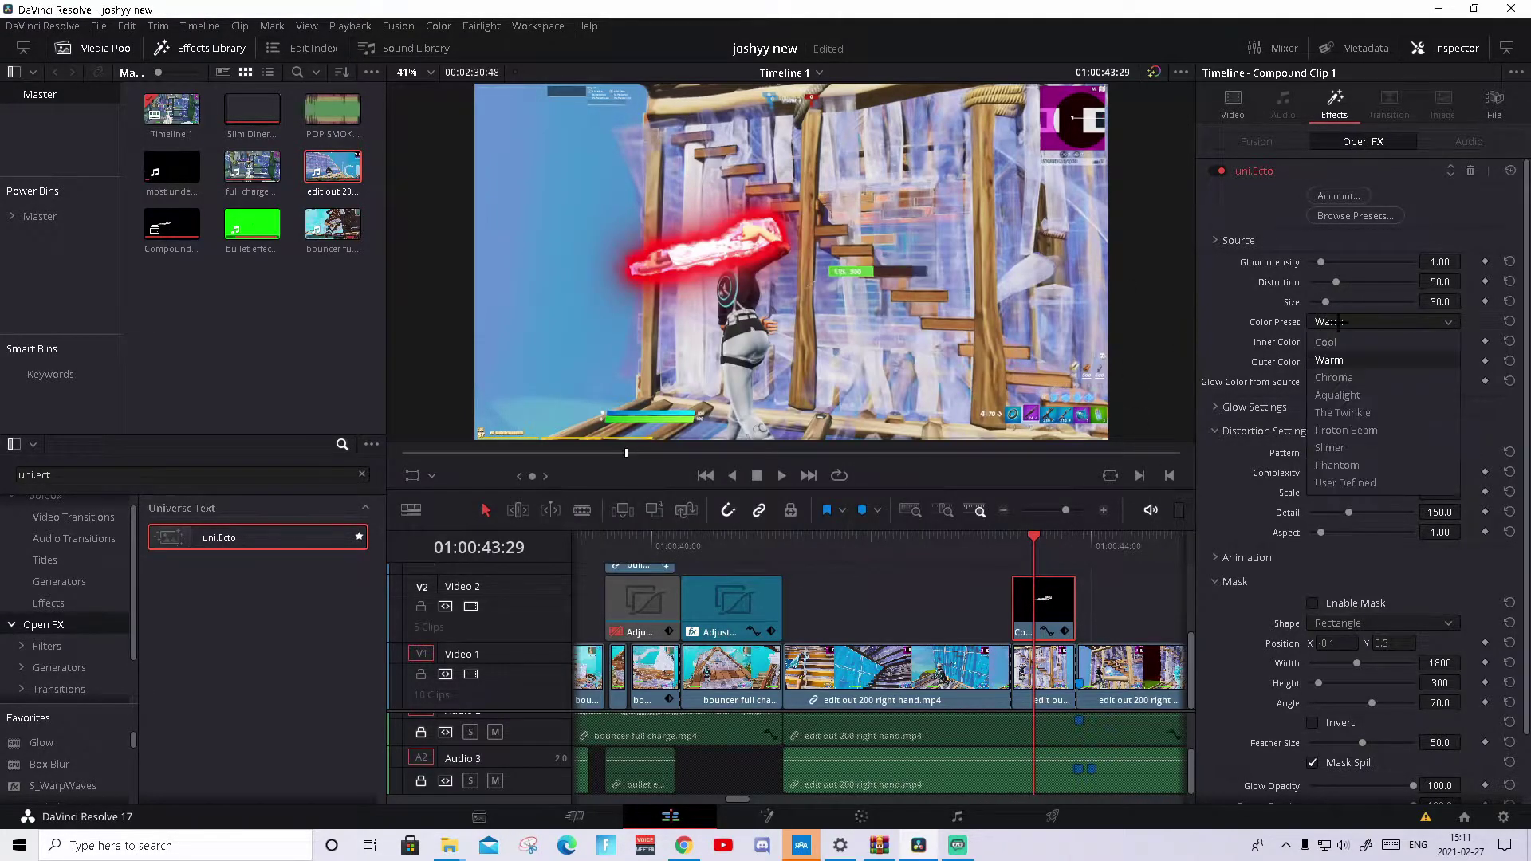
click(1380, 413)
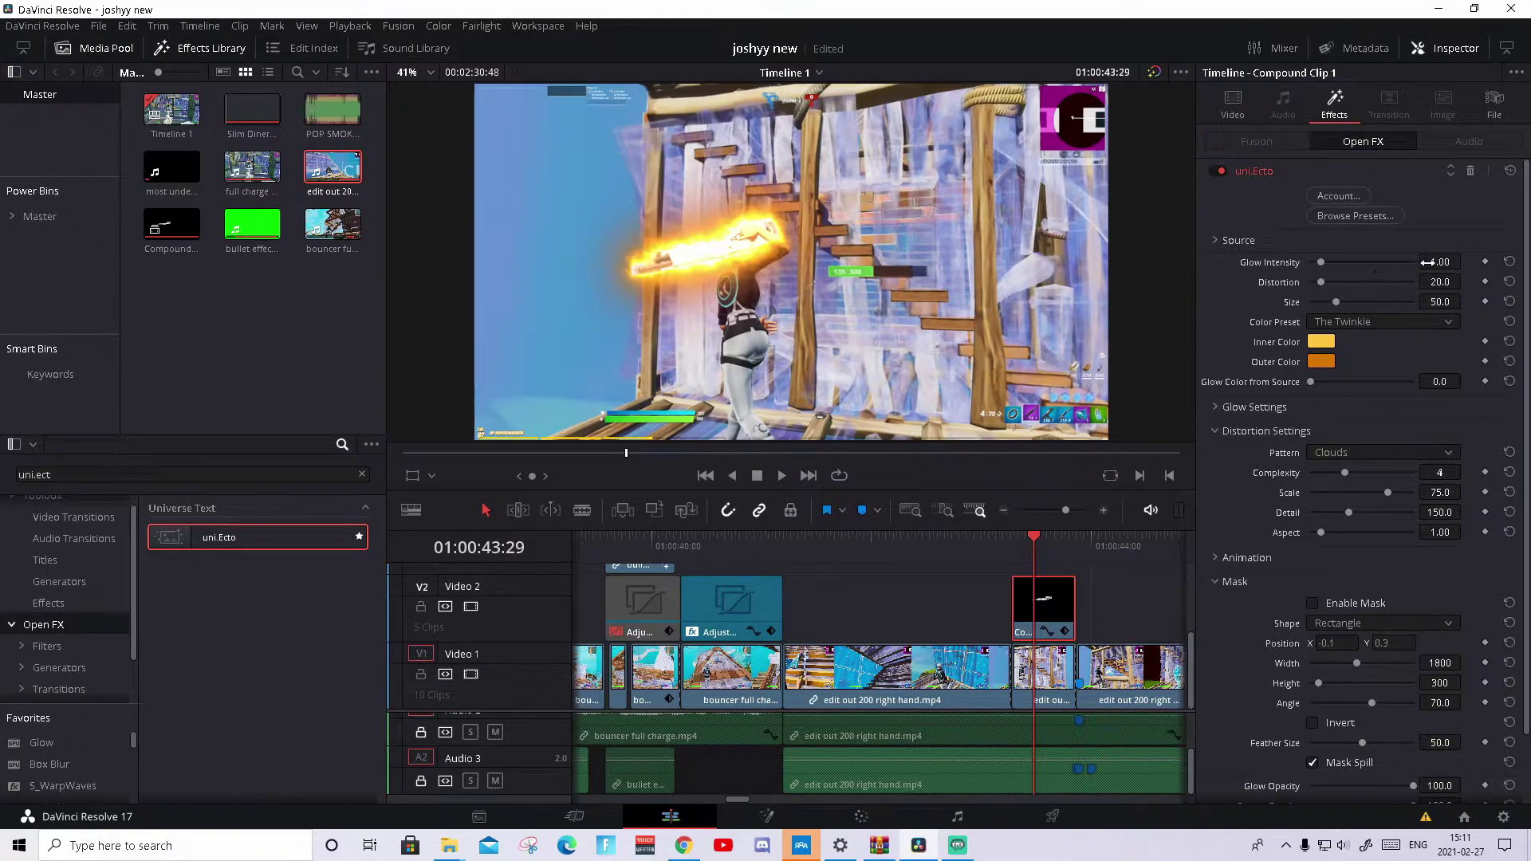
drag(1438, 281, 1403, 281)
drag(1330, 302, 1339, 301)
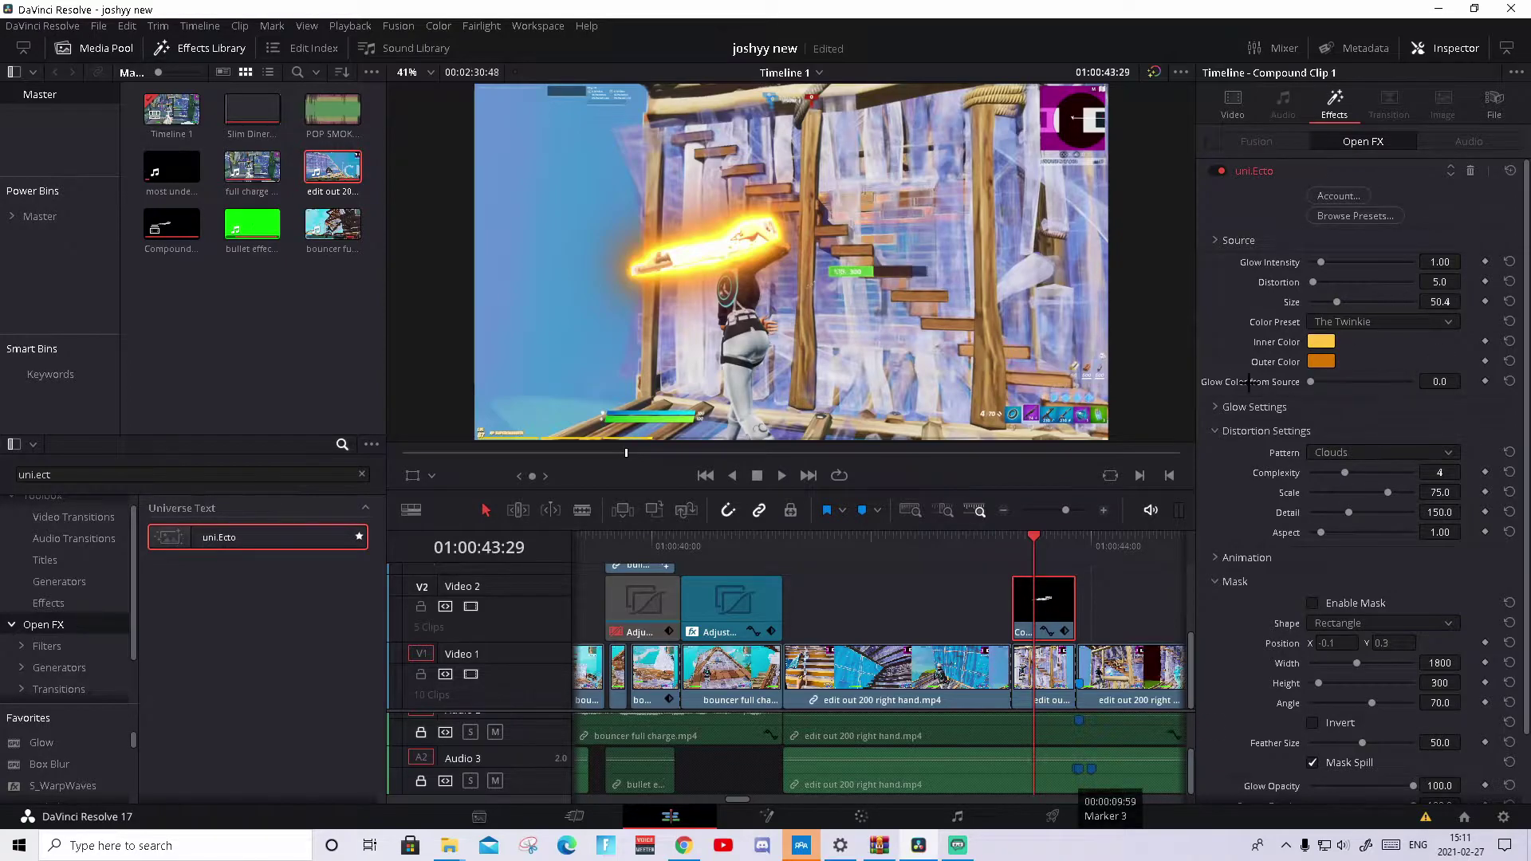
key(ctrl+s)
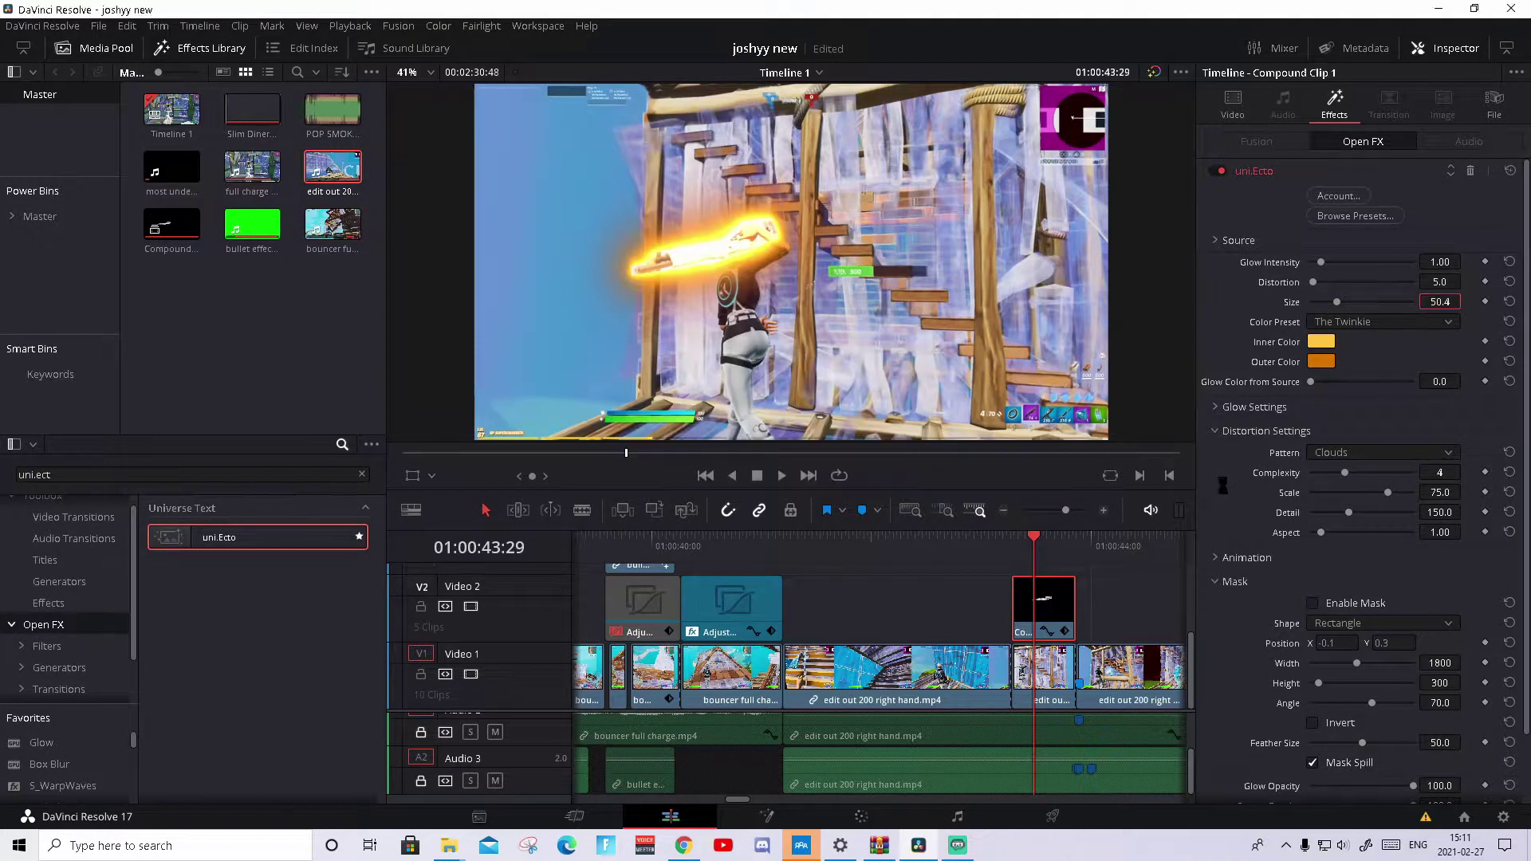
Step: Set the opacity of the Video 1 section beneath the compound clip to 50
click(995, 545)
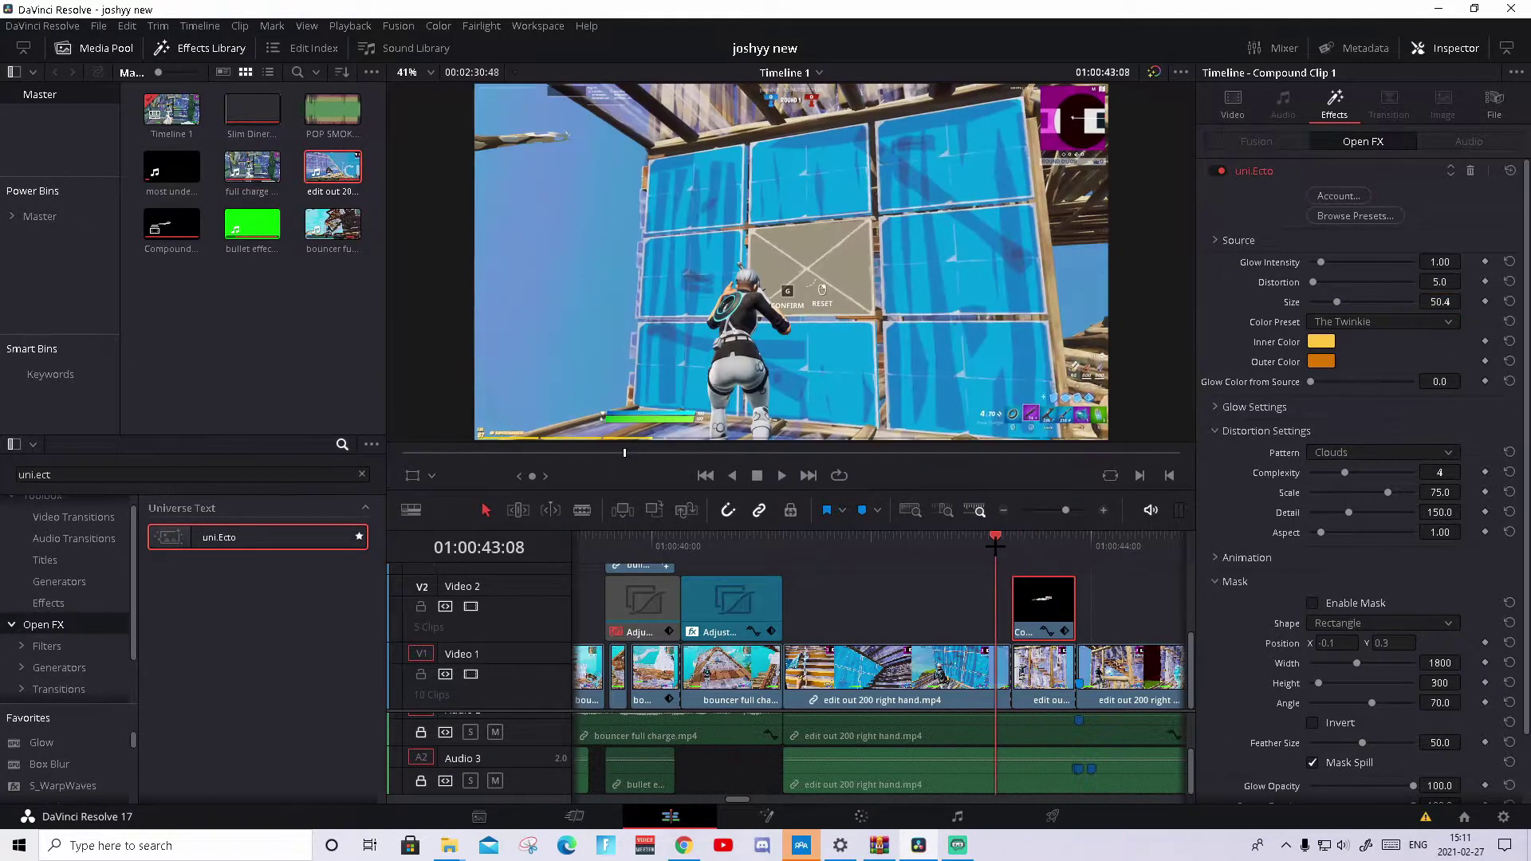
click(1013, 546)
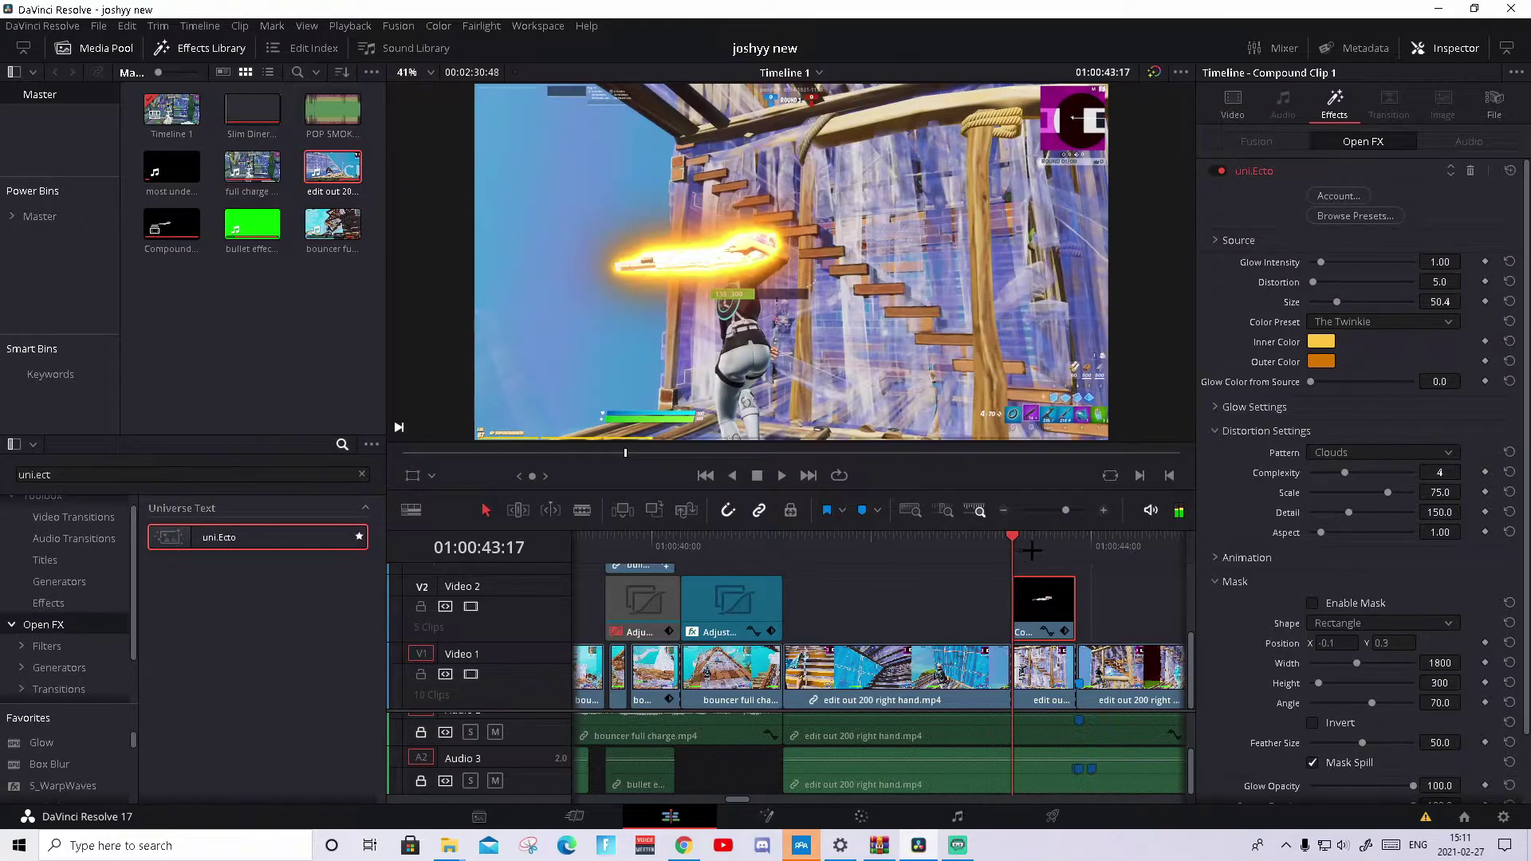
click(1033, 663)
drag(1437, 402, 1433, 403)
text(50)
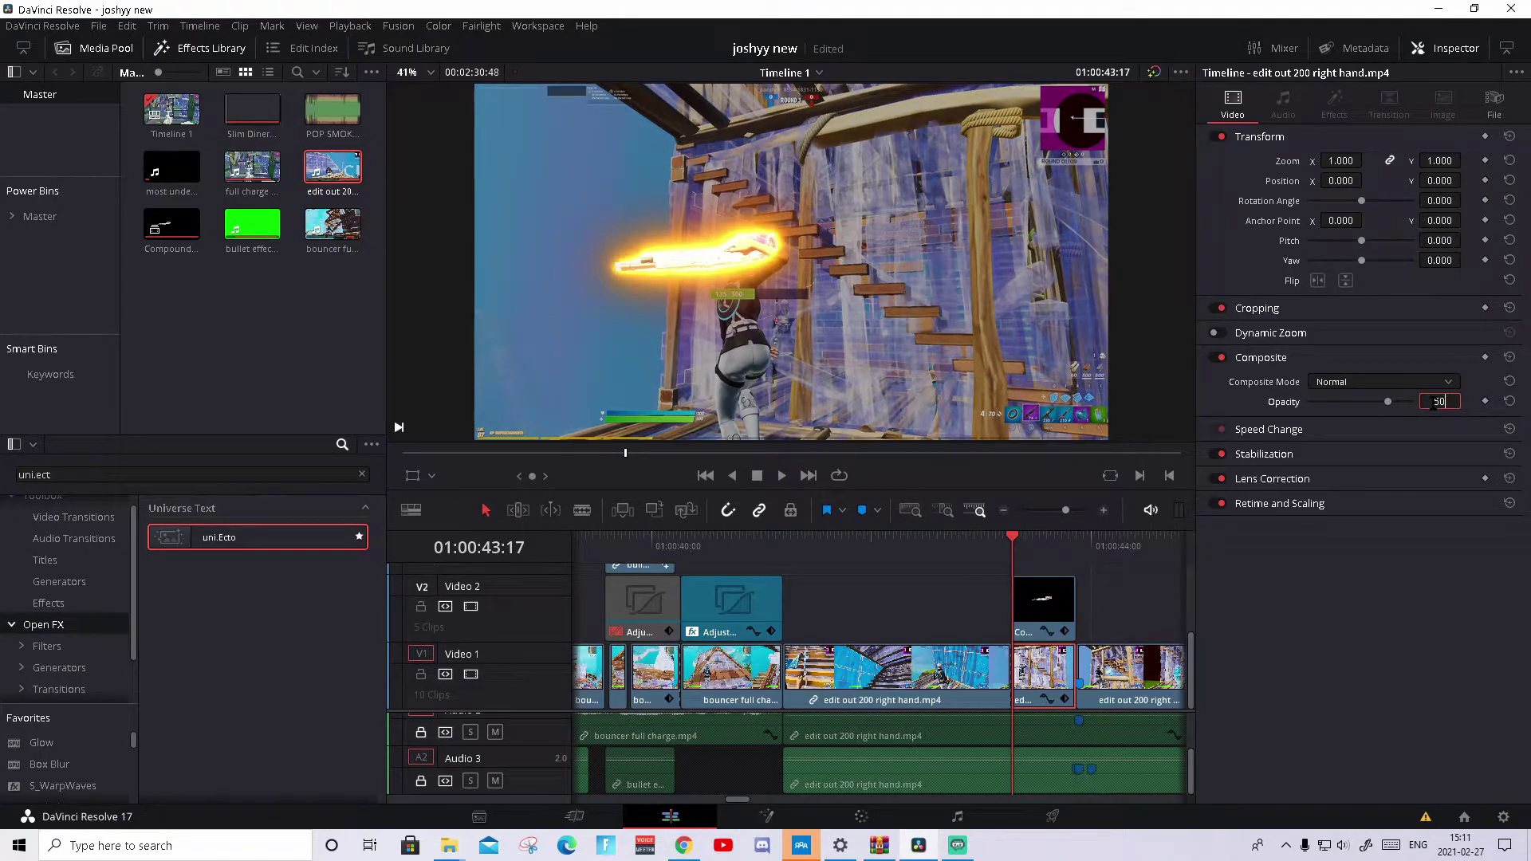
key(Return)
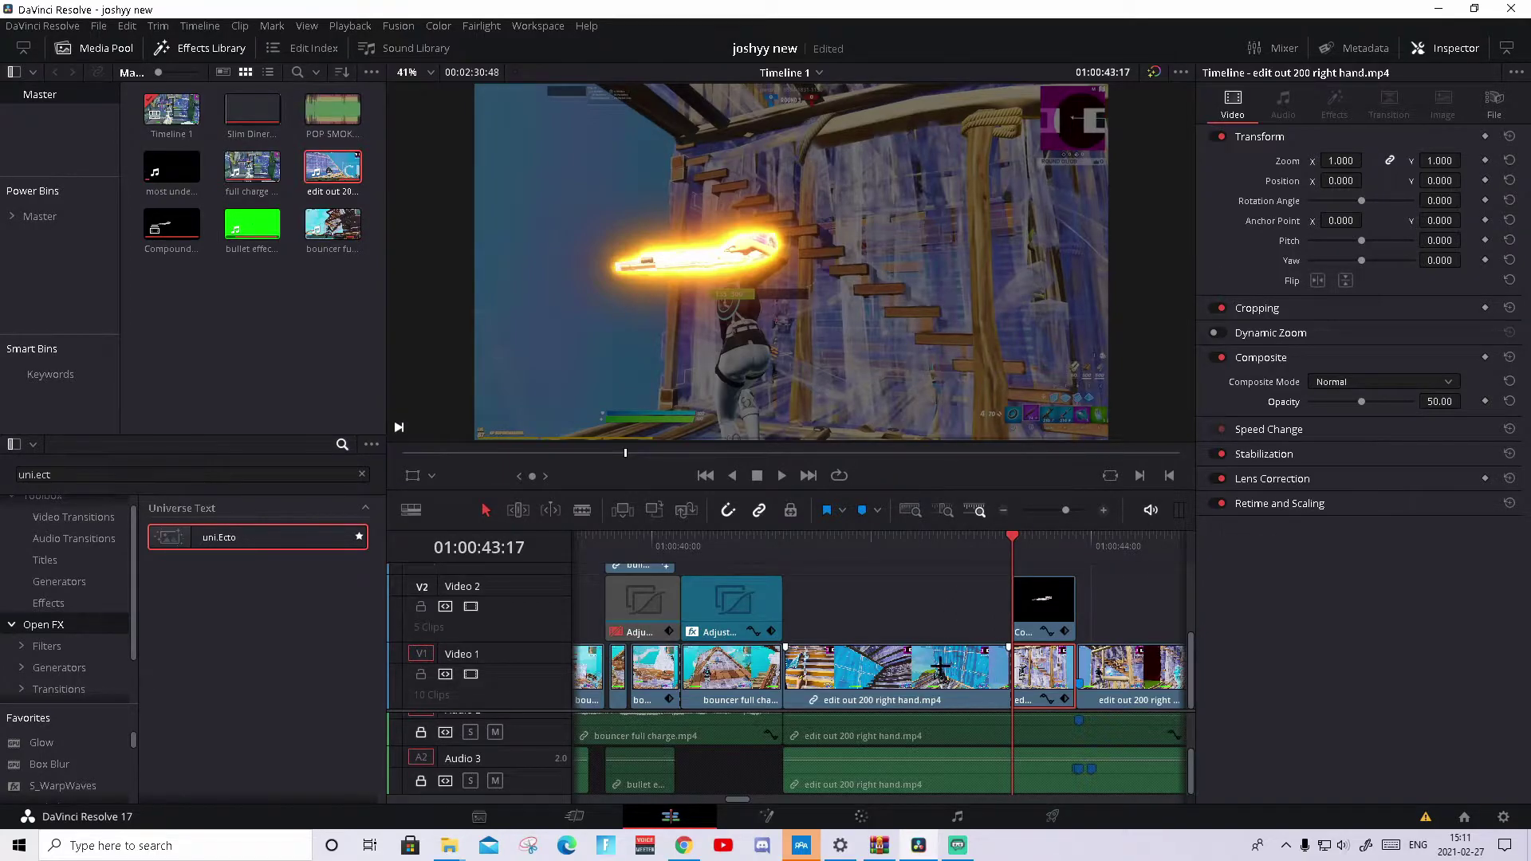
Step: Add opacity keyframes of 100 to the preceding Video 1 clip at 01:00:43:17 and 01:00:43:02
click(931, 676)
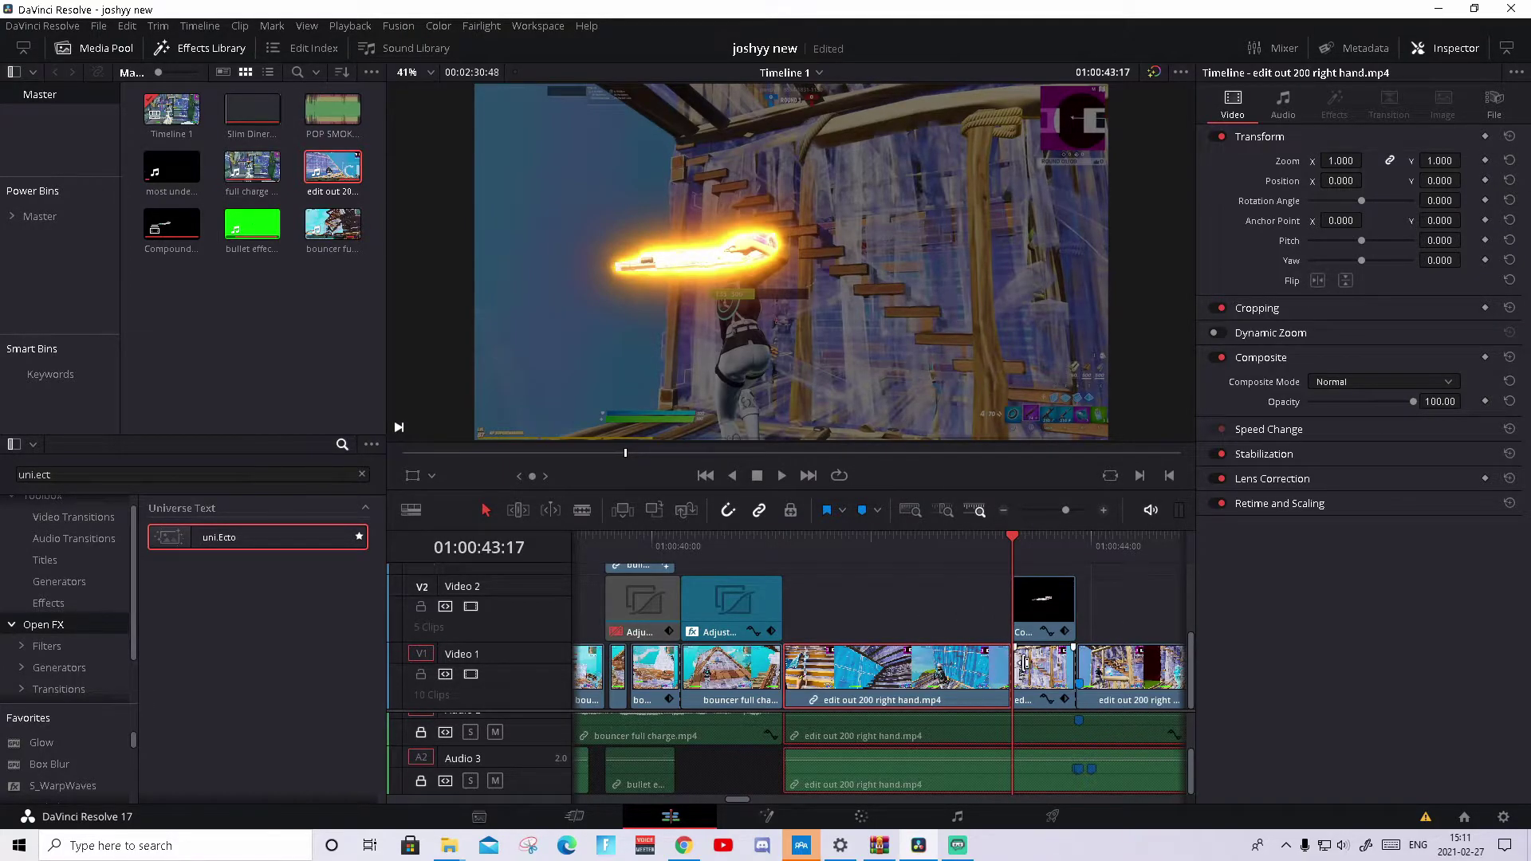
click(1484, 401)
key(Left)
key(Left)
key(Left)
key(Left)
key(Left)
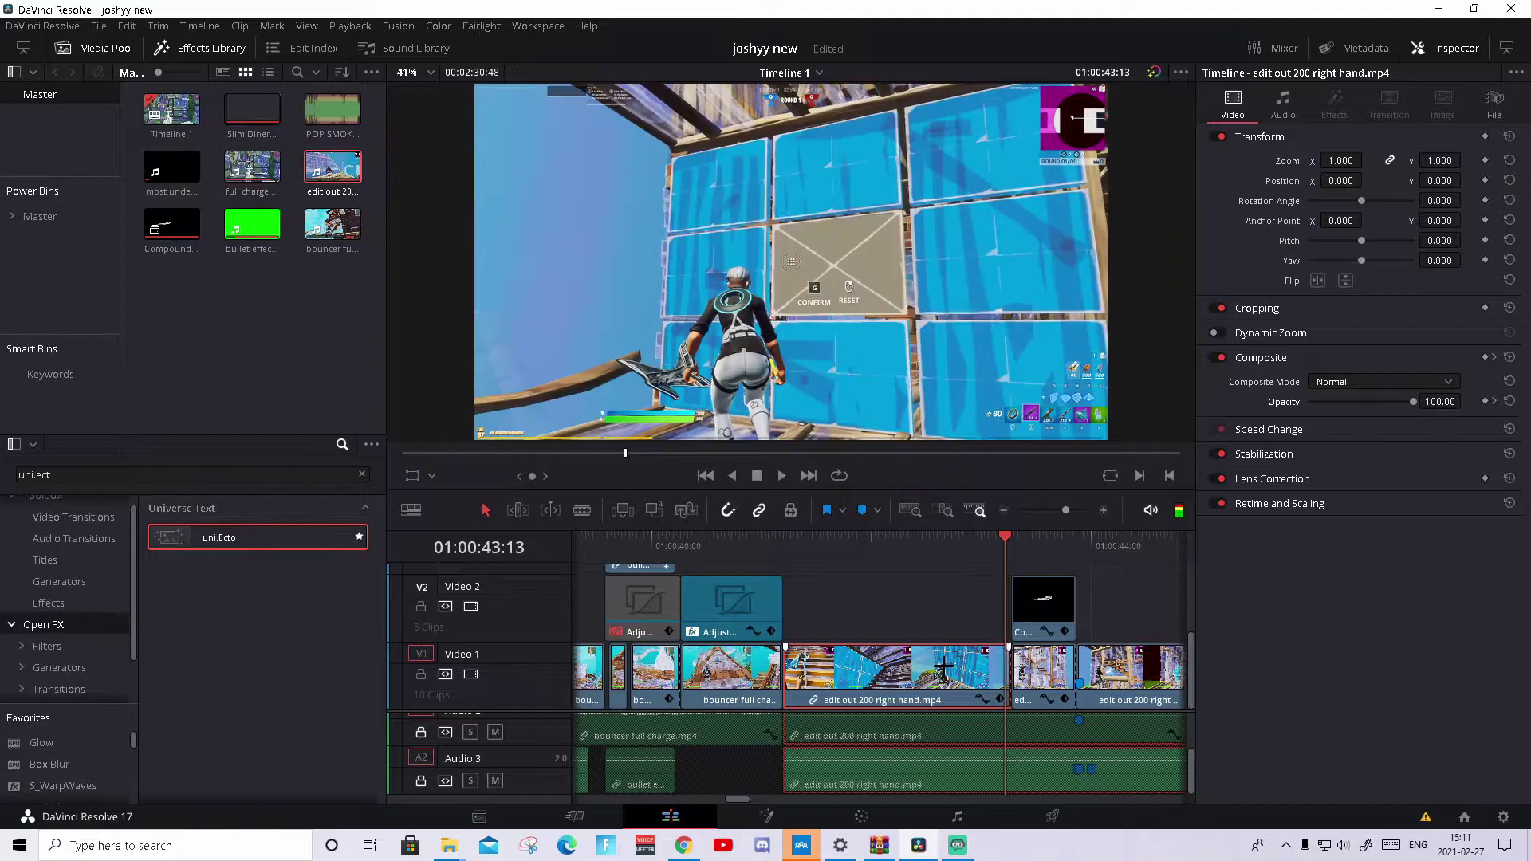
key(Left)
key(Left)
key(Left)
key(Left)
key(Left)
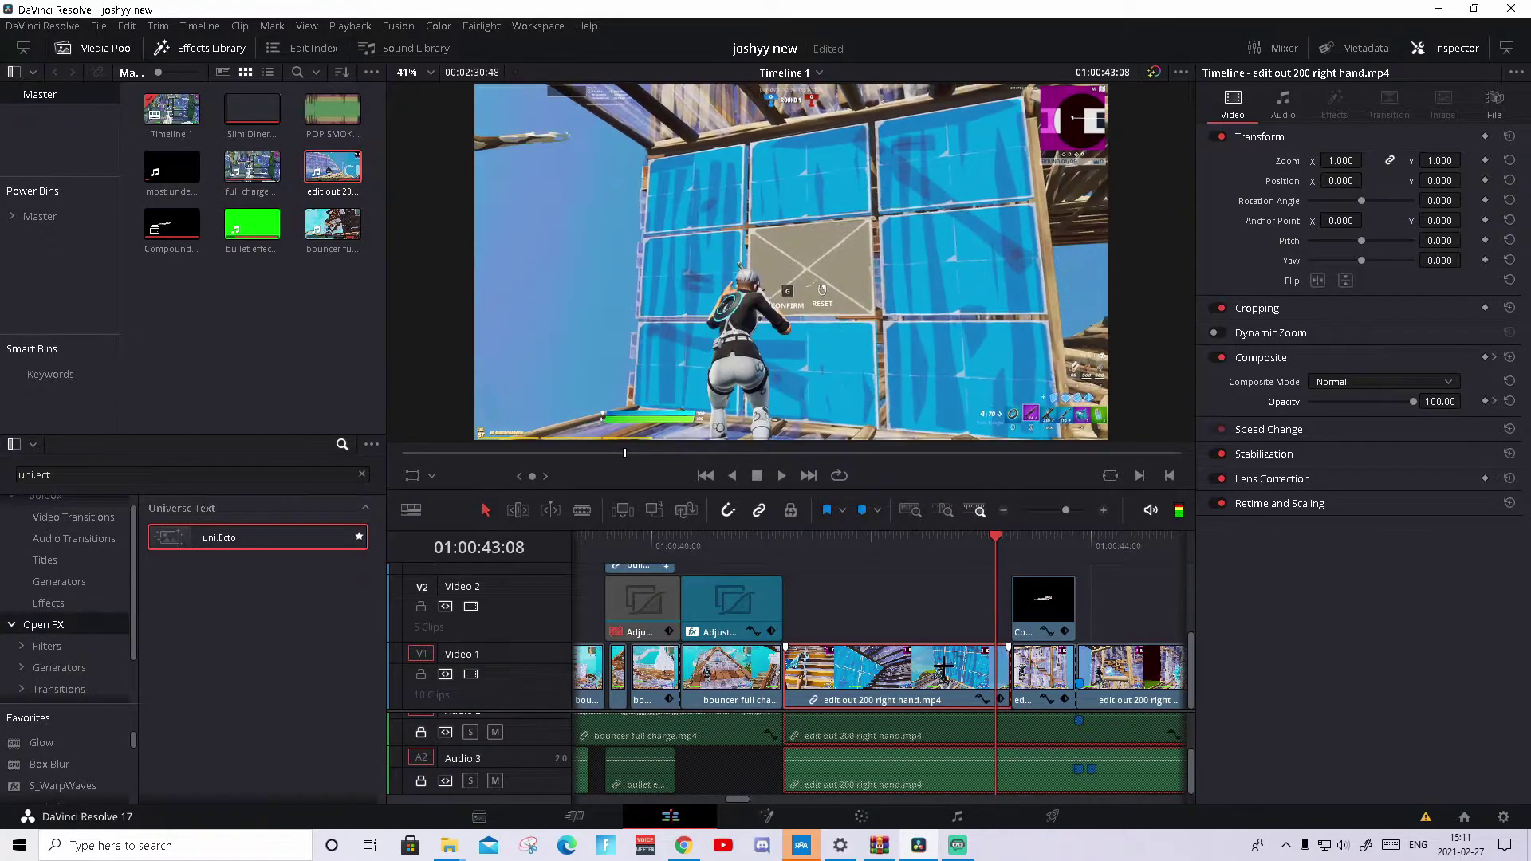
key(Left)
key(Left)
key(Left)
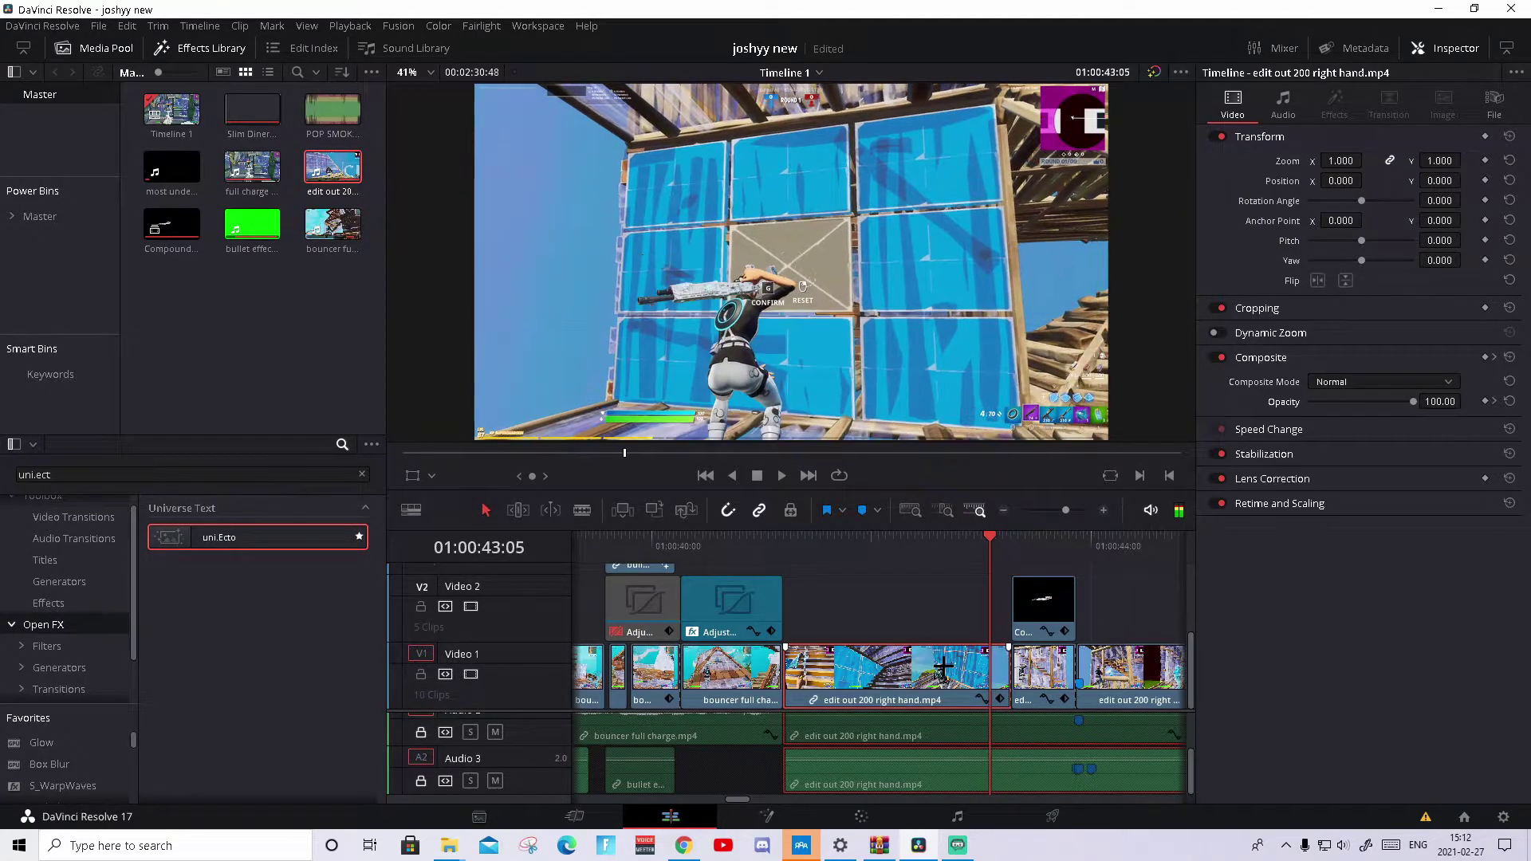
key(Left)
key(Left)
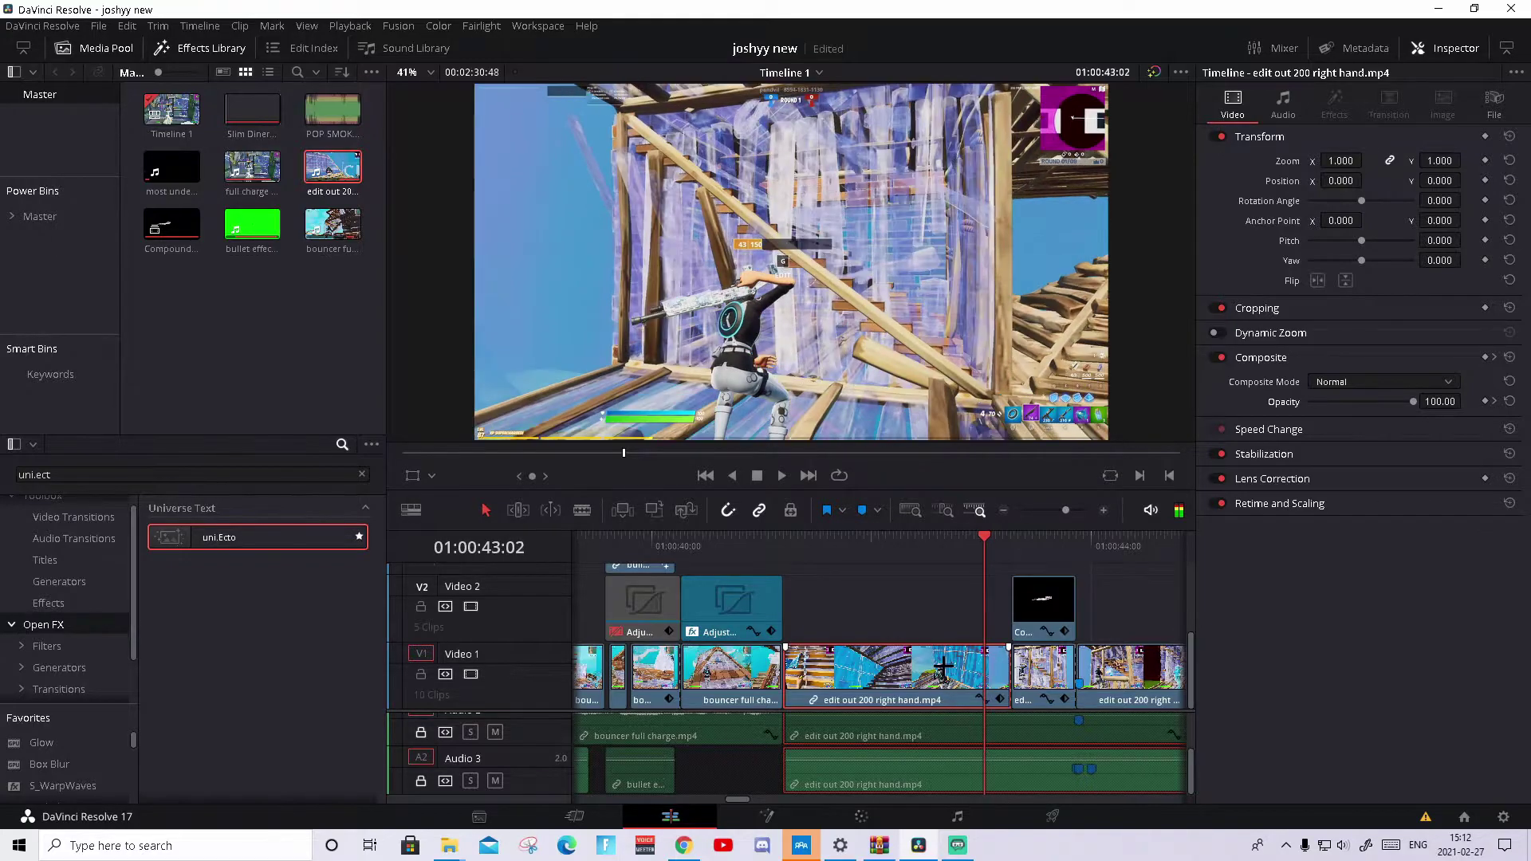
click(1491, 401)
Step: Set the preceding clip's opacity keyframe at 01:00:43:17 to 50 so its background darkens toward the glowing section
drag(1439, 401, 1422, 401)
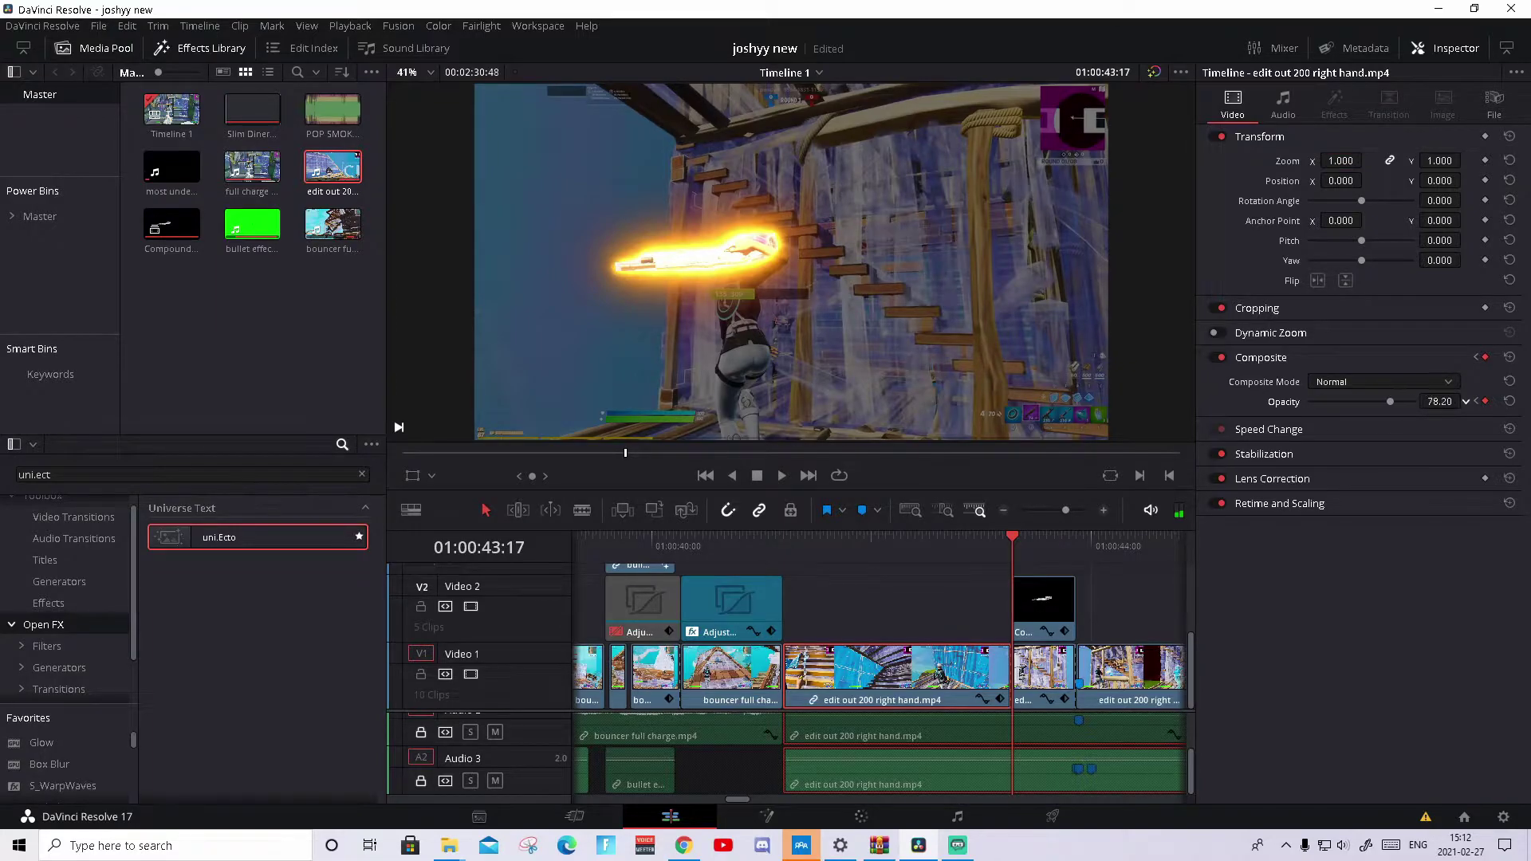
click(1442, 401)
text(50)
key(Return)
Step: Play back and step through the opacity fade leading into the glowing gun section
mouse_move(1014, 536)
mouse_down()
mouse_move(972, 534)
mouse_move(1047, 534)
mouse_move(965, 534)
mouse_move(1061, 534)
mouse_move(1012, 535)
mouse_up()
key(space)
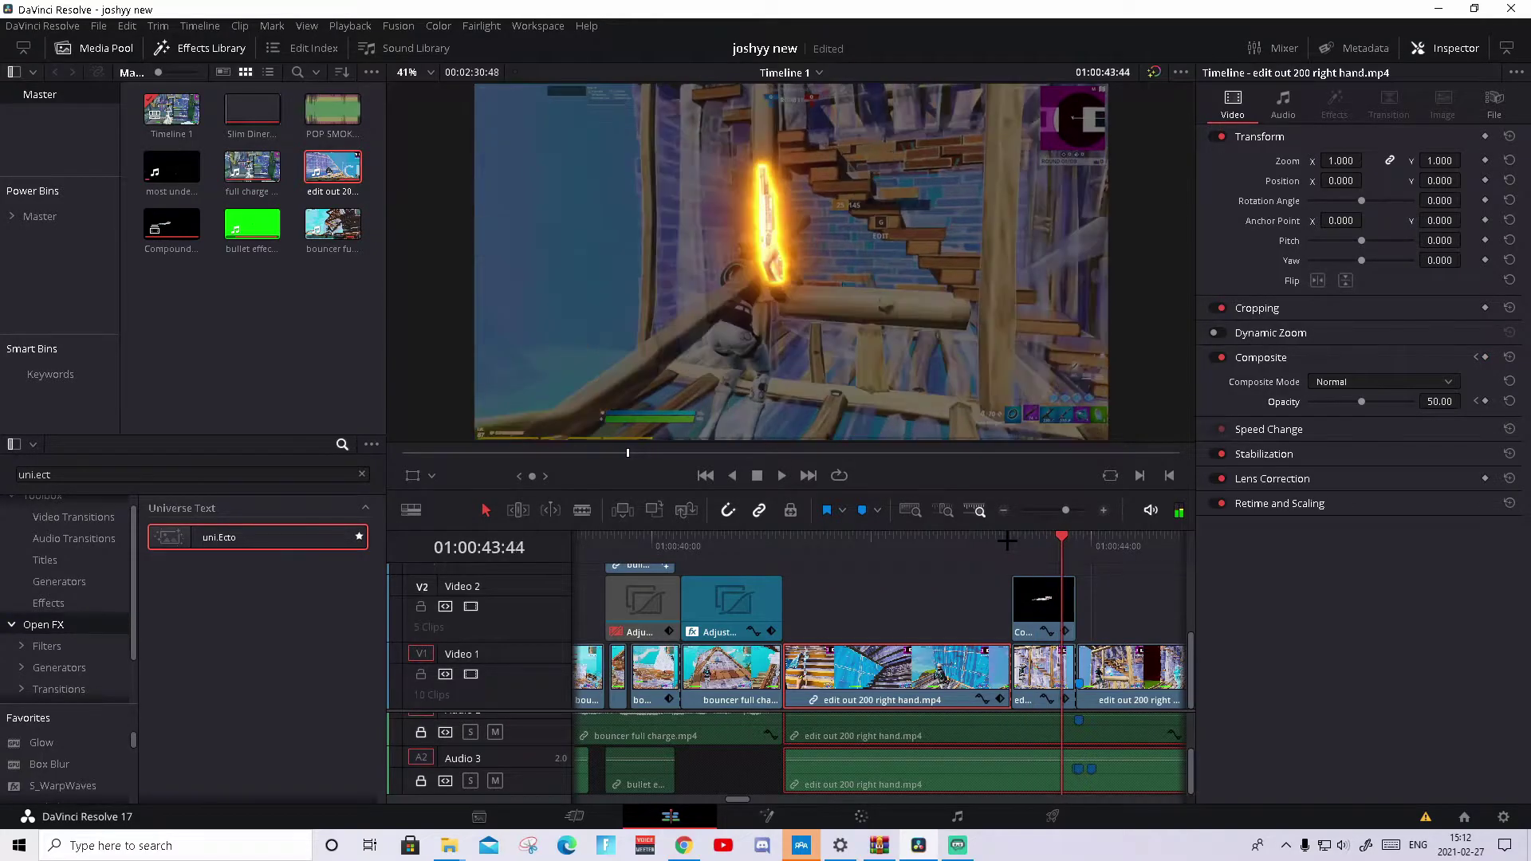
key(space)
key(j)
key(space)
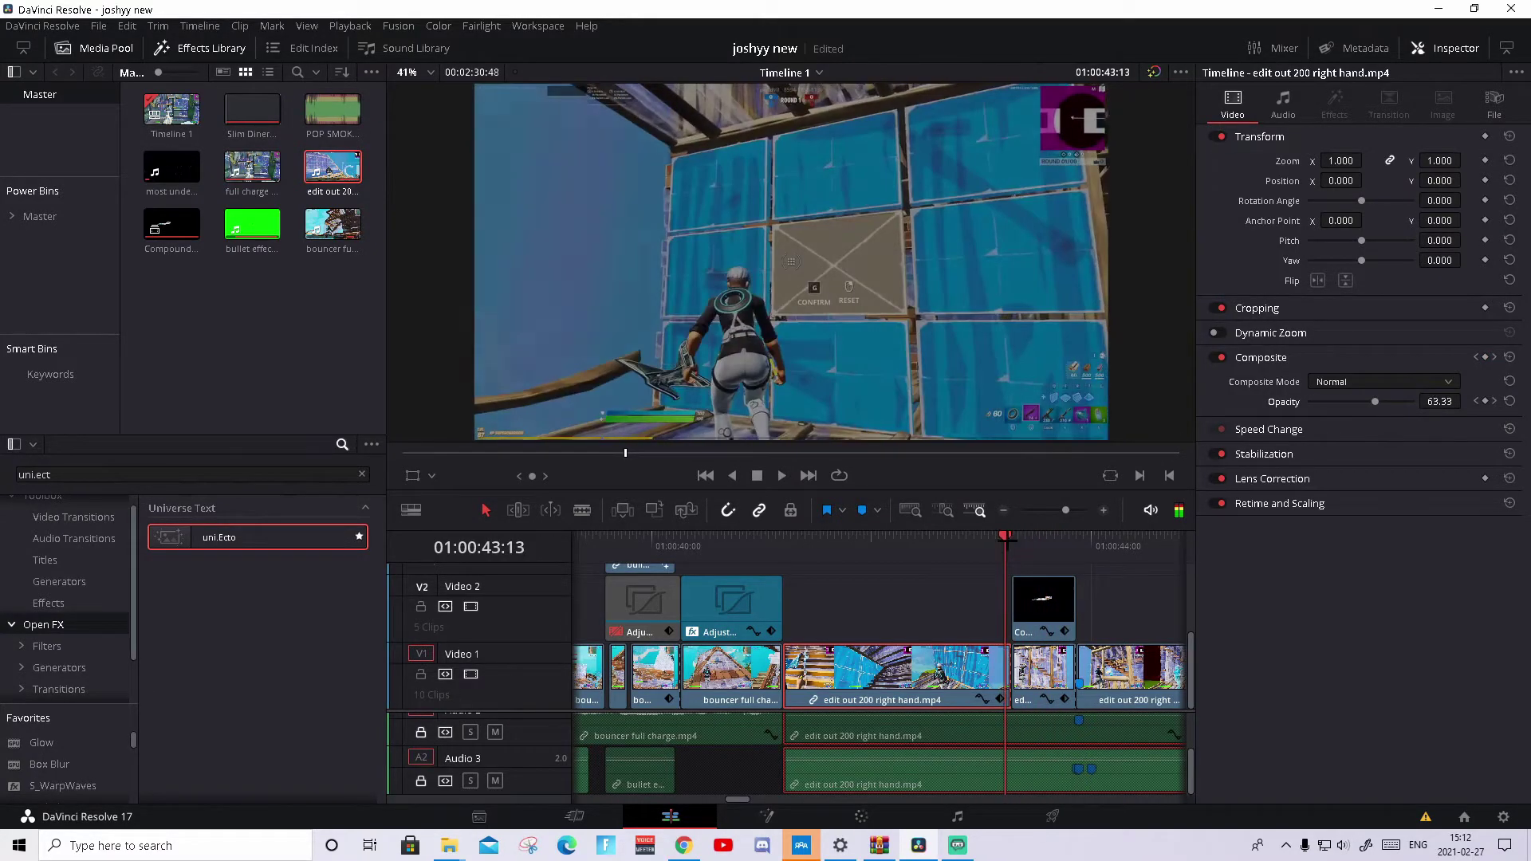
key(space)
key(space)
key(Left)
key(Left)
key(Left)
key(Left)
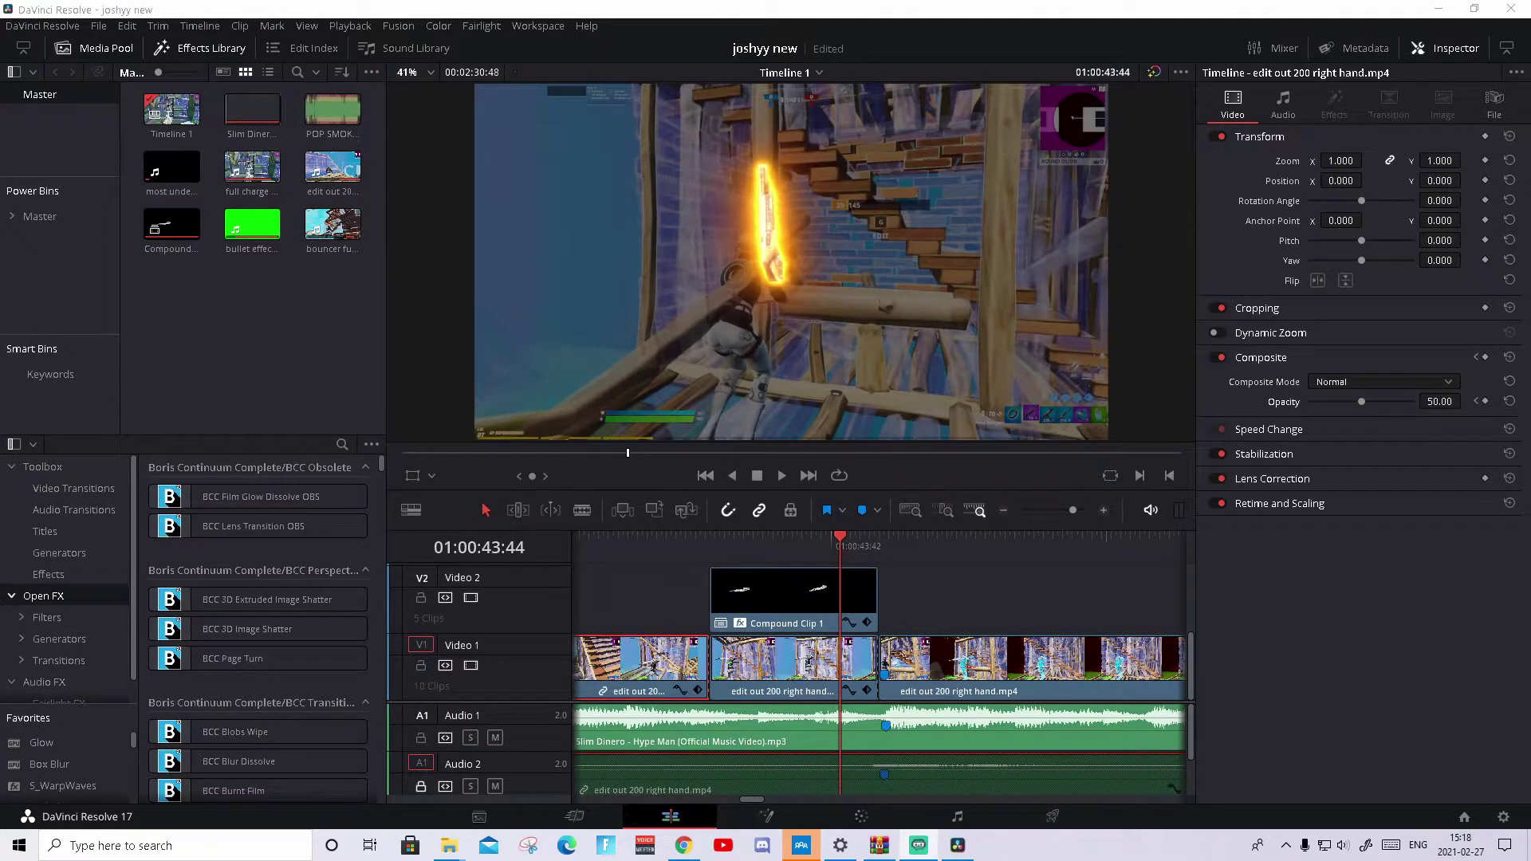
Step: Place an adjustment clip on Video 2 at 01:00:43:52, directly after the compound clip, and select it
drag(835, 551, 877, 536)
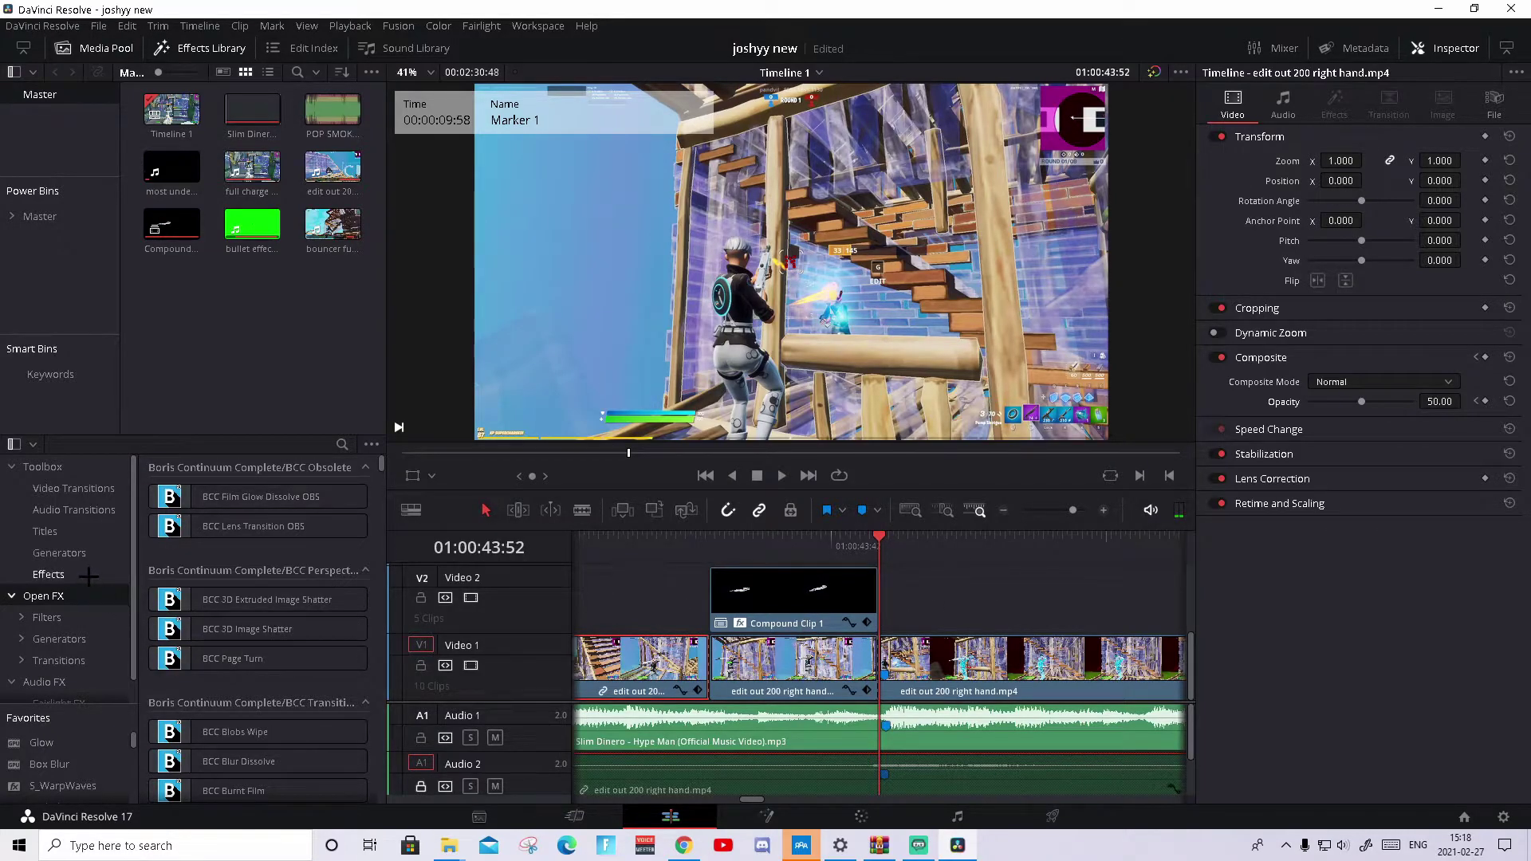
click(47, 574)
drag(275, 499, 878, 597)
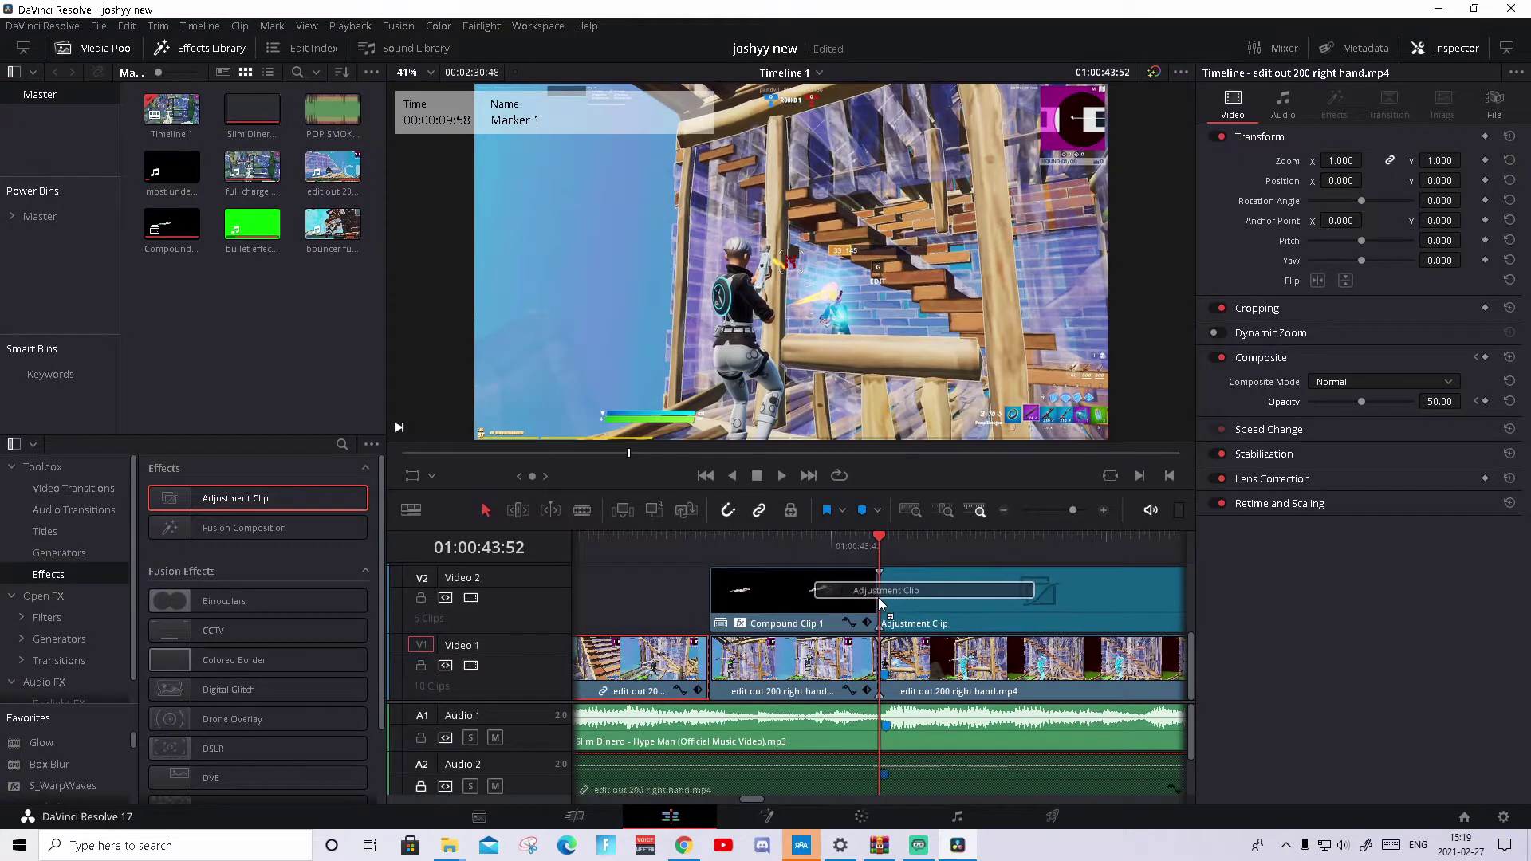
click(884, 613)
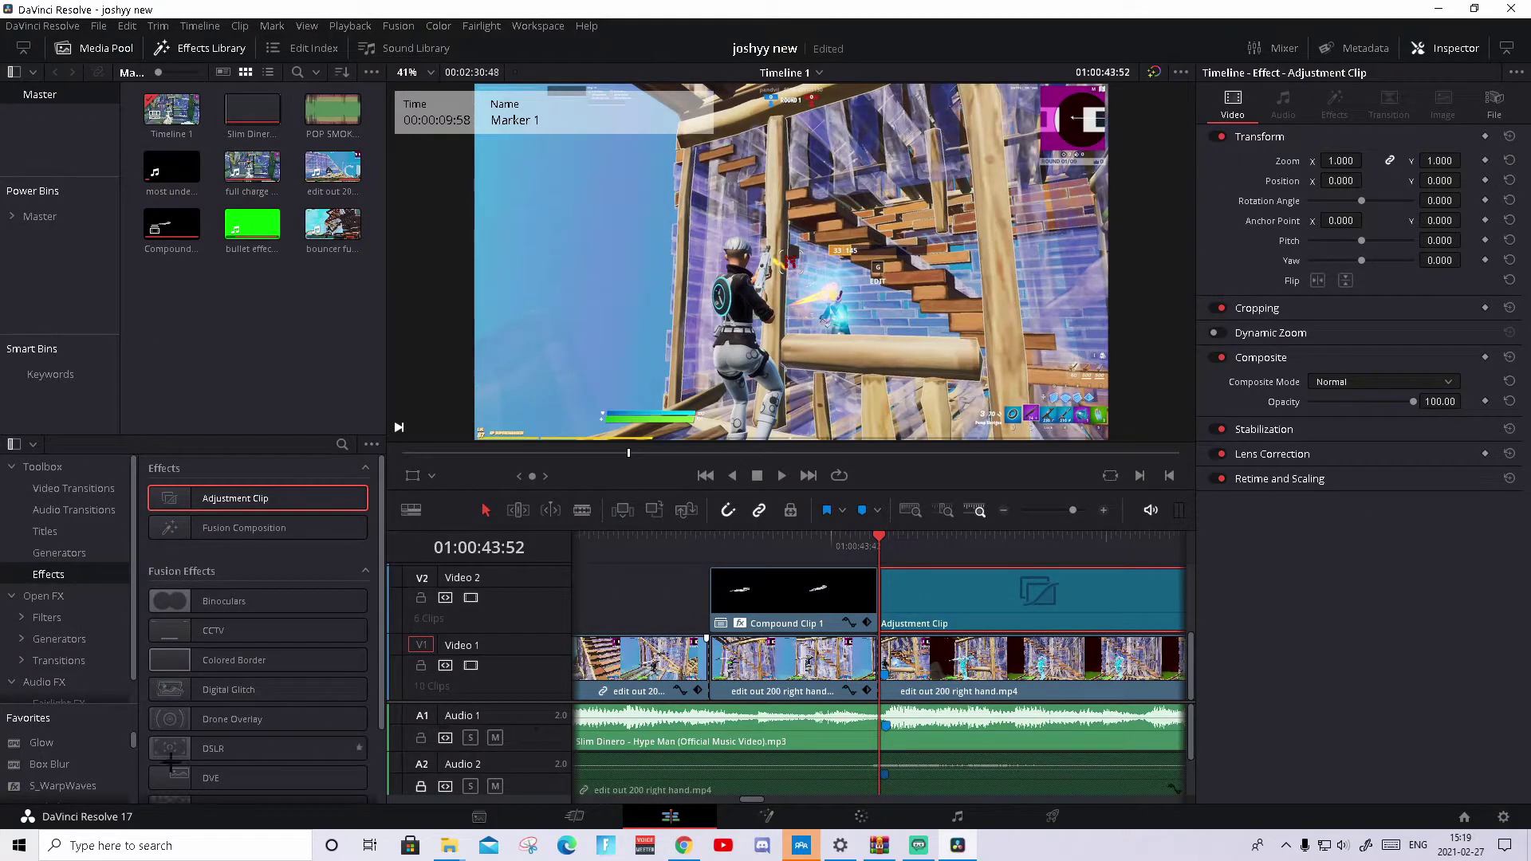
Step: Find the Edge Detect effect in the Open FX library and apply it to the adjustment clip on Video 2
click(59, 592)
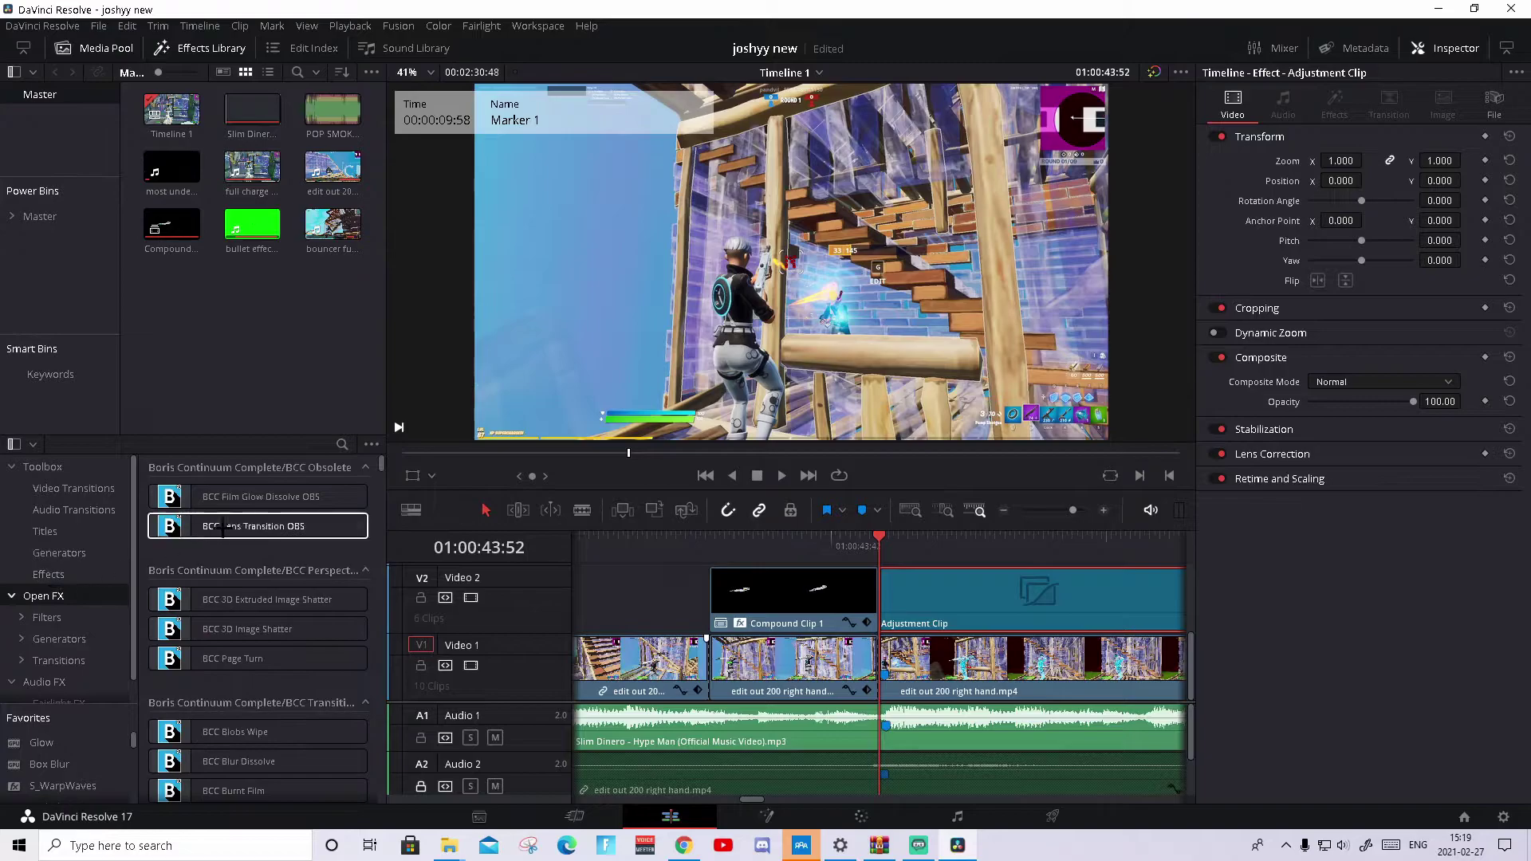
click(341, 444)
text(edge)
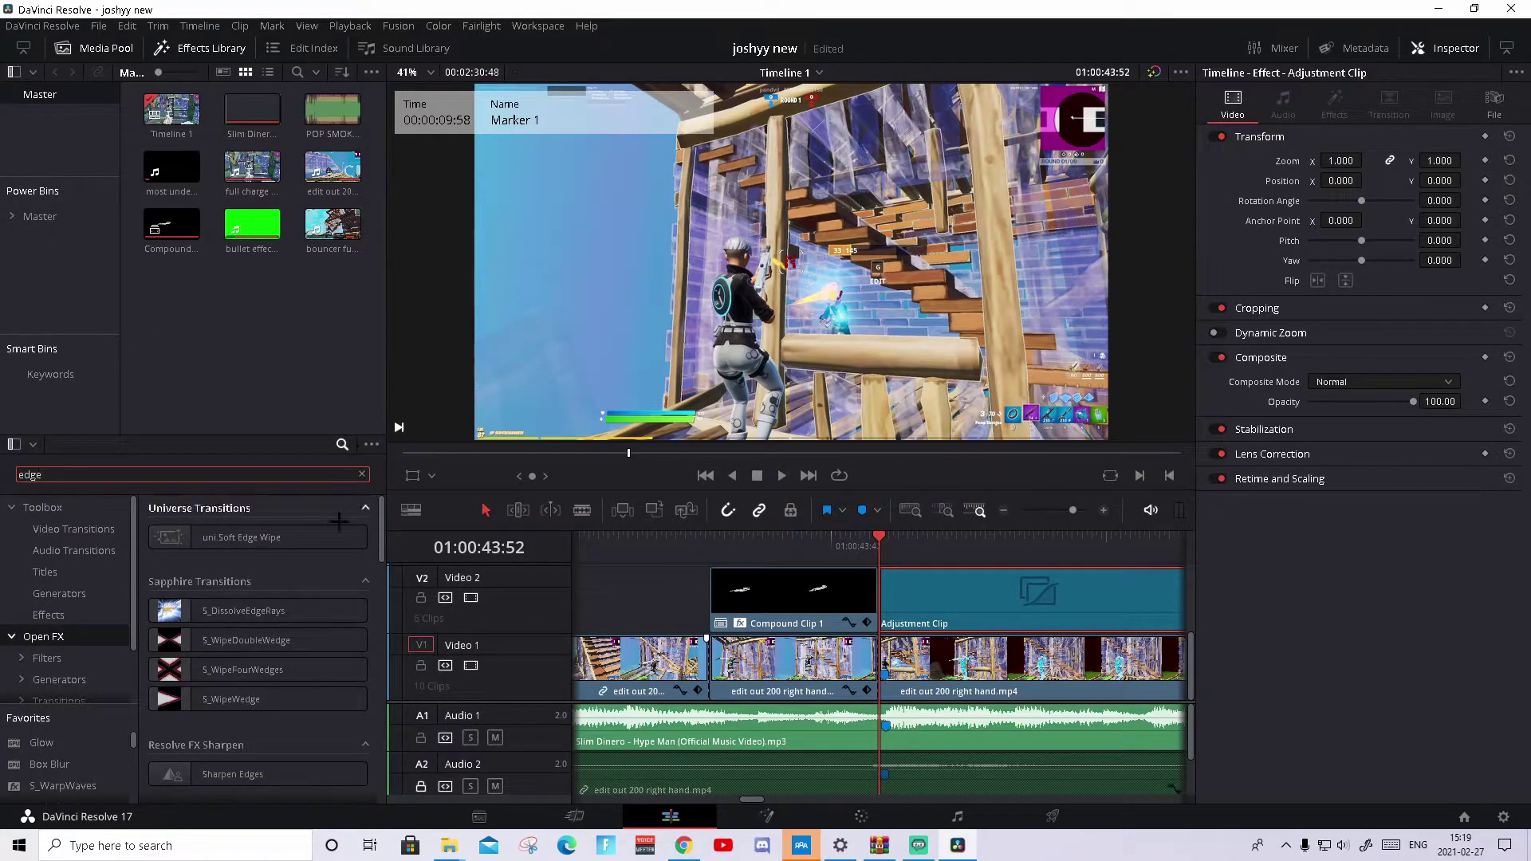
scroll(311, 572, down, 3)
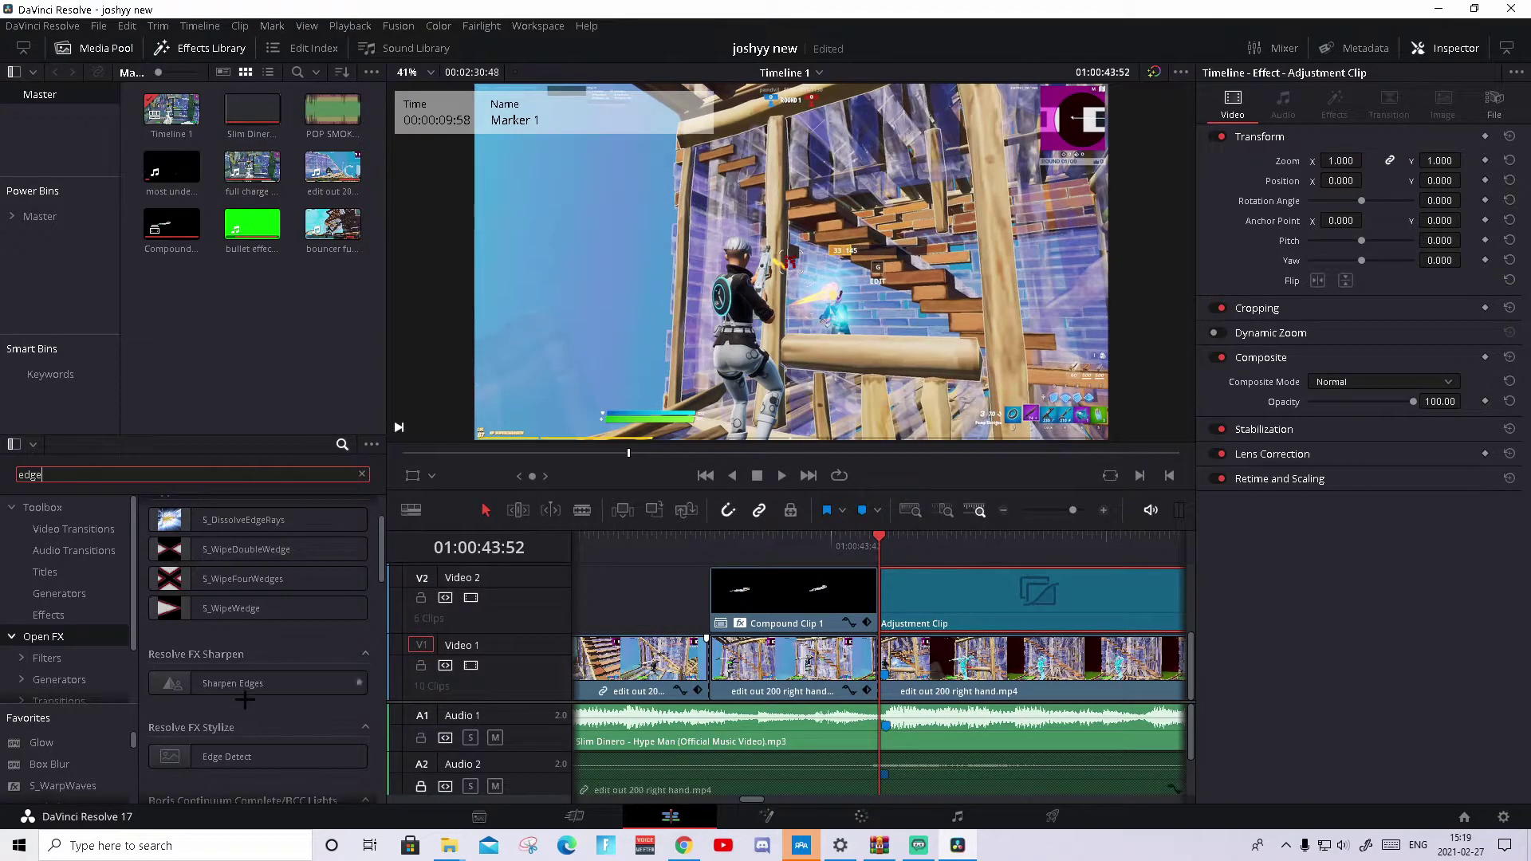
drag(194, 761, 963, 603)
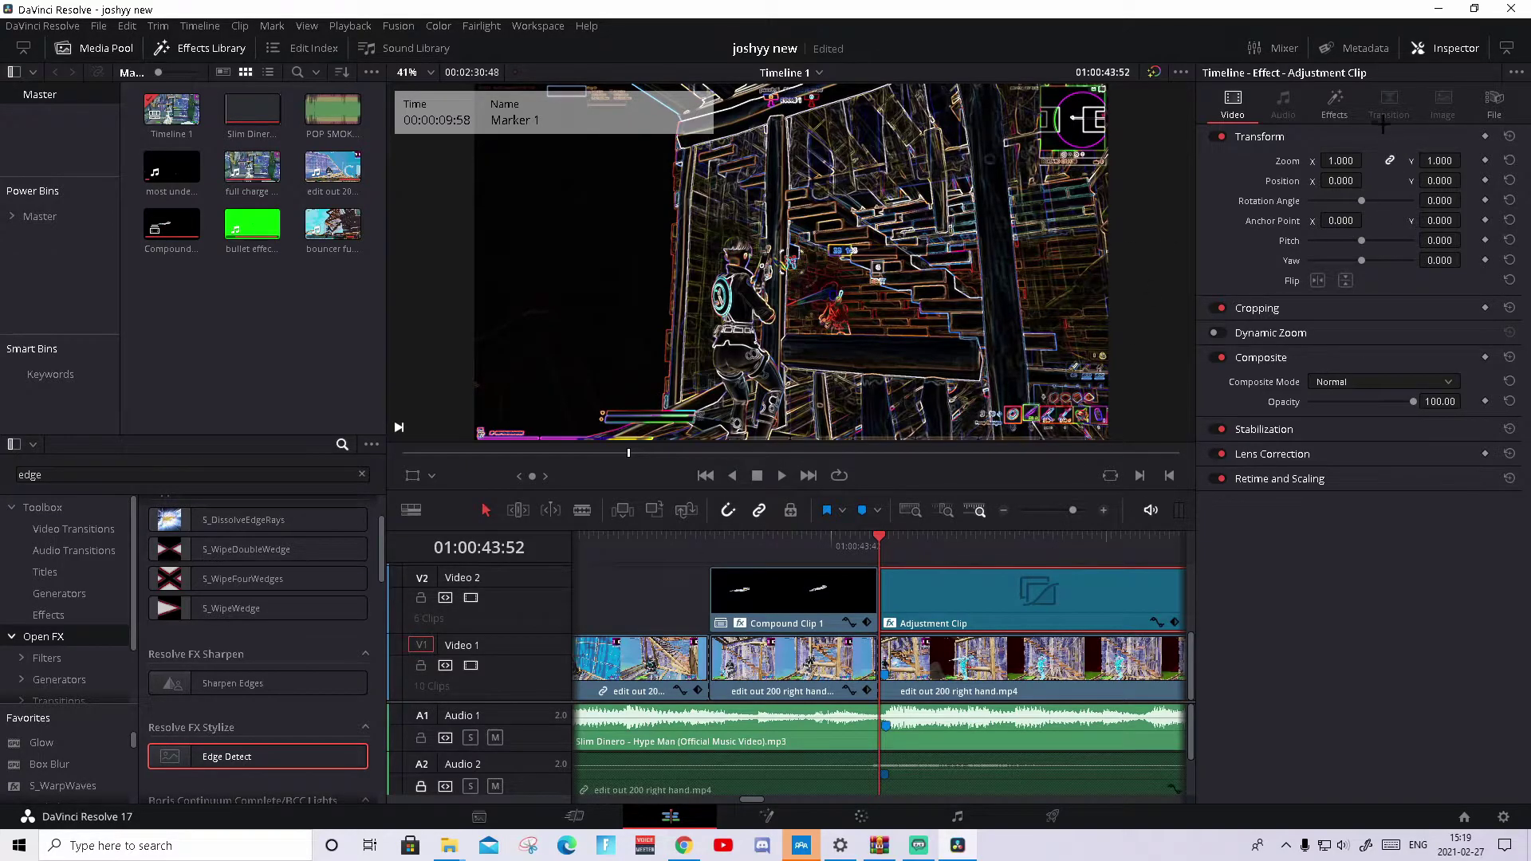
Step: Set Edge Detect to Grayscale Edges mode with Edge Mask Overlay enabled and a yellow edge color
click(1342, 109)
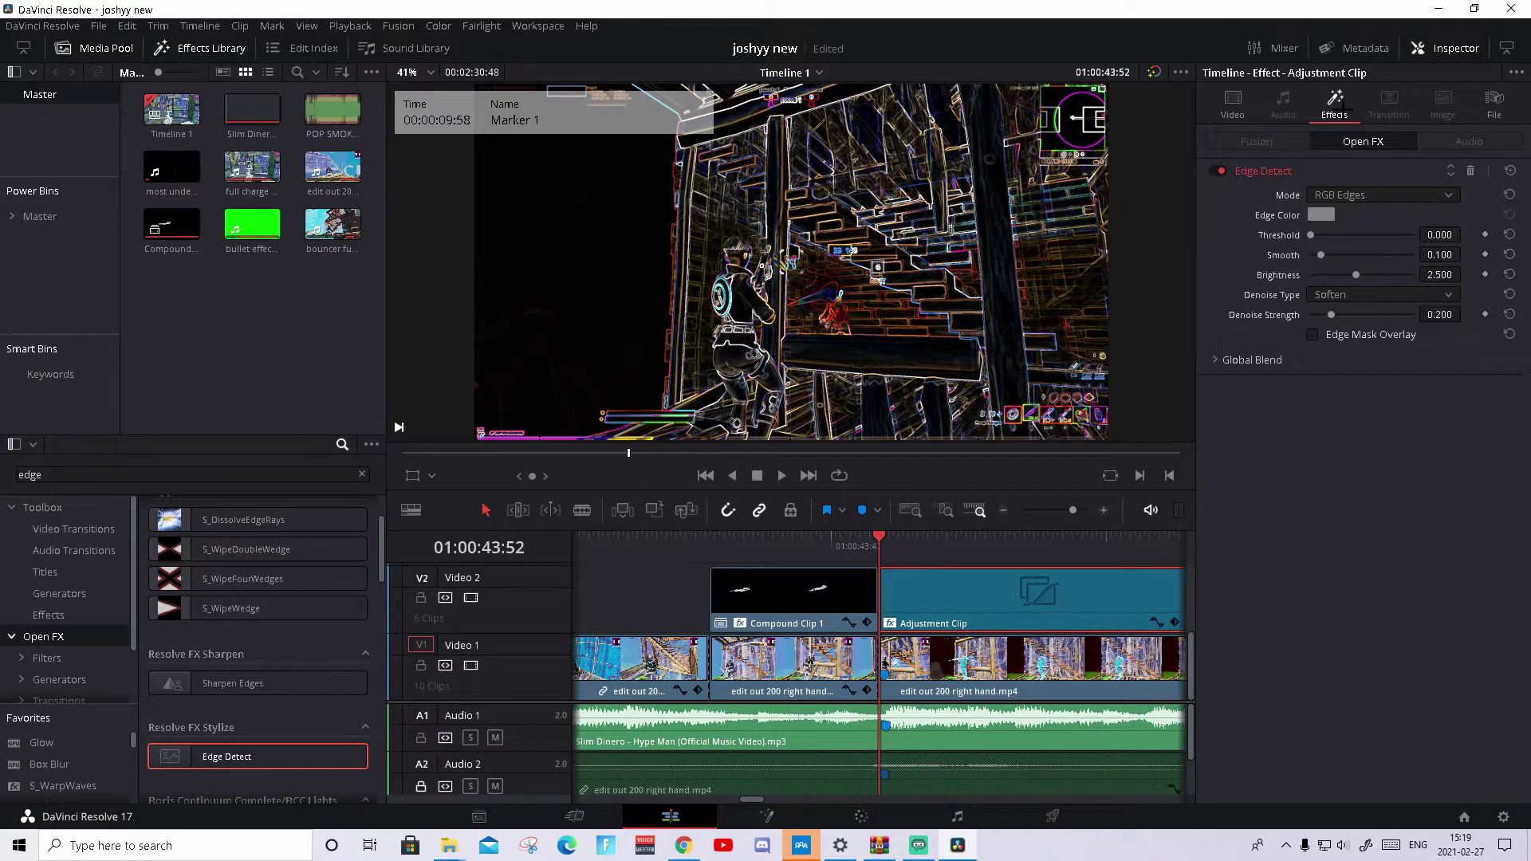
click(1353, 193)
click(1353, 217)
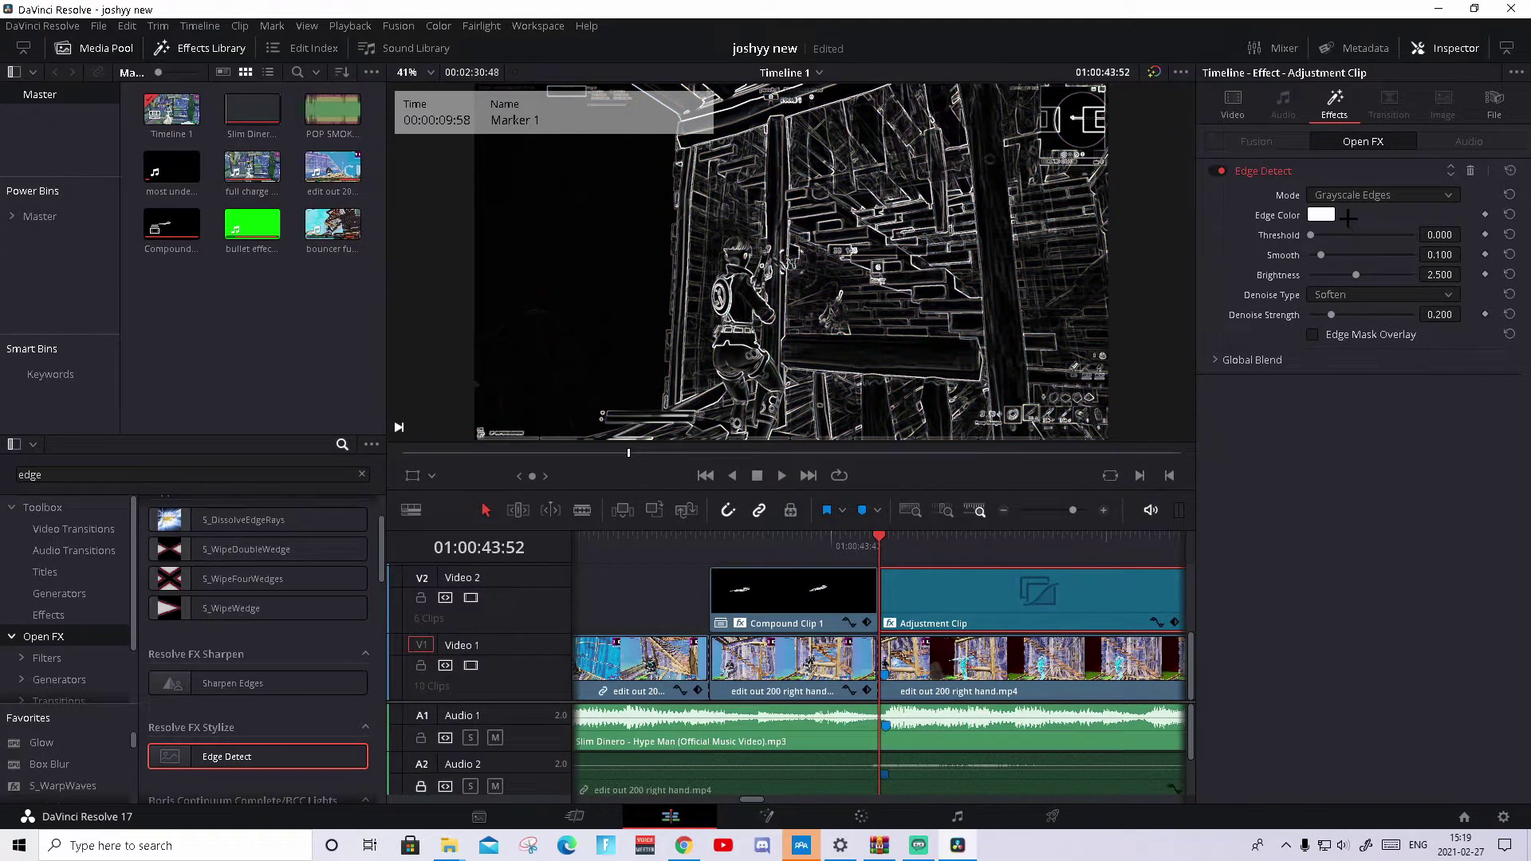
click(1312, 334)
click(1321, 214)
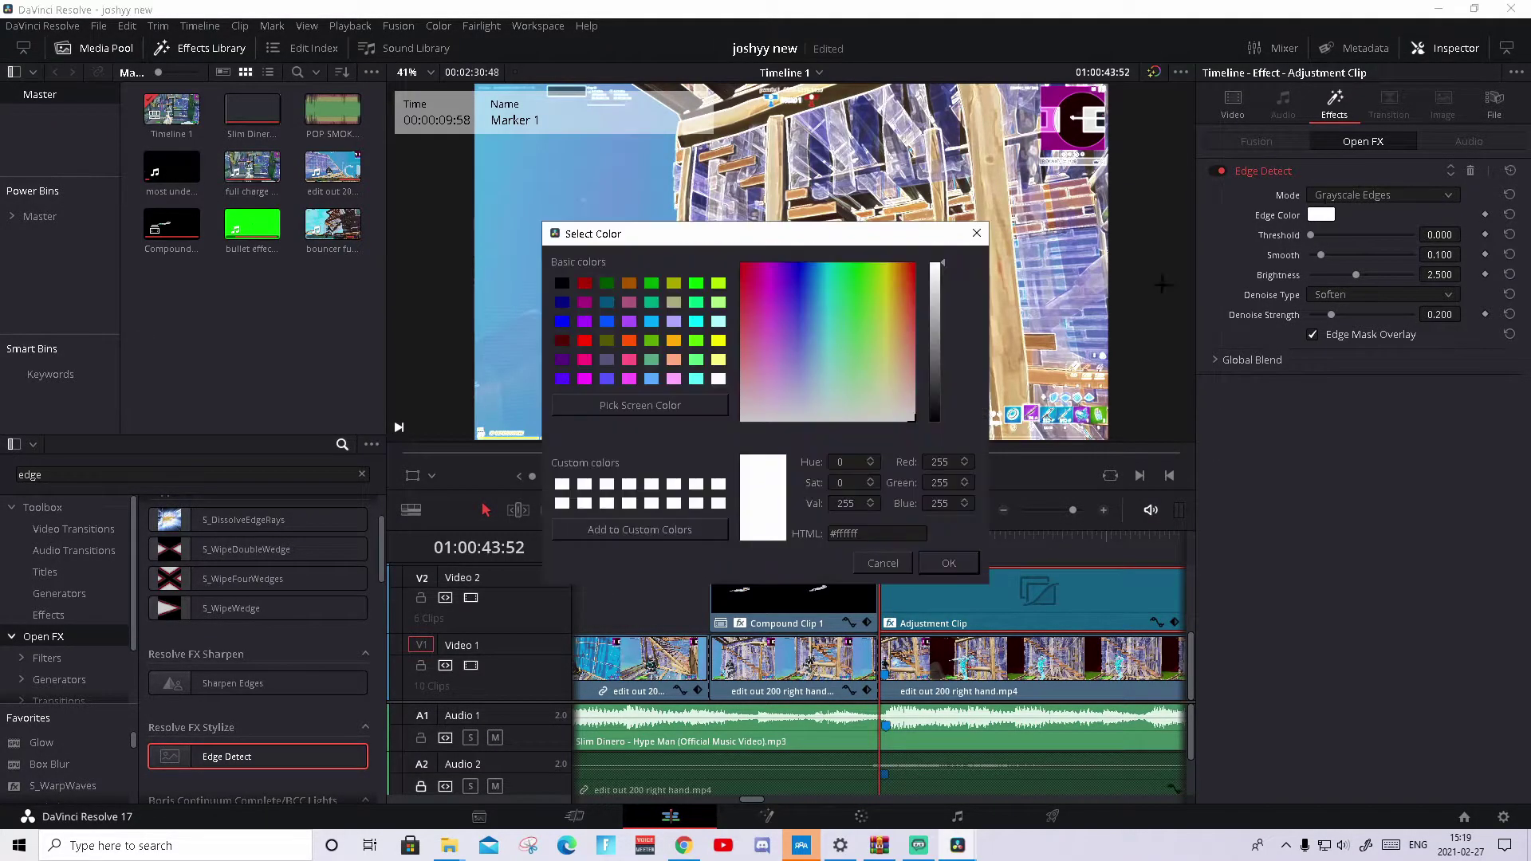
drag(906, 318, 886, 244)
click(946, 558)
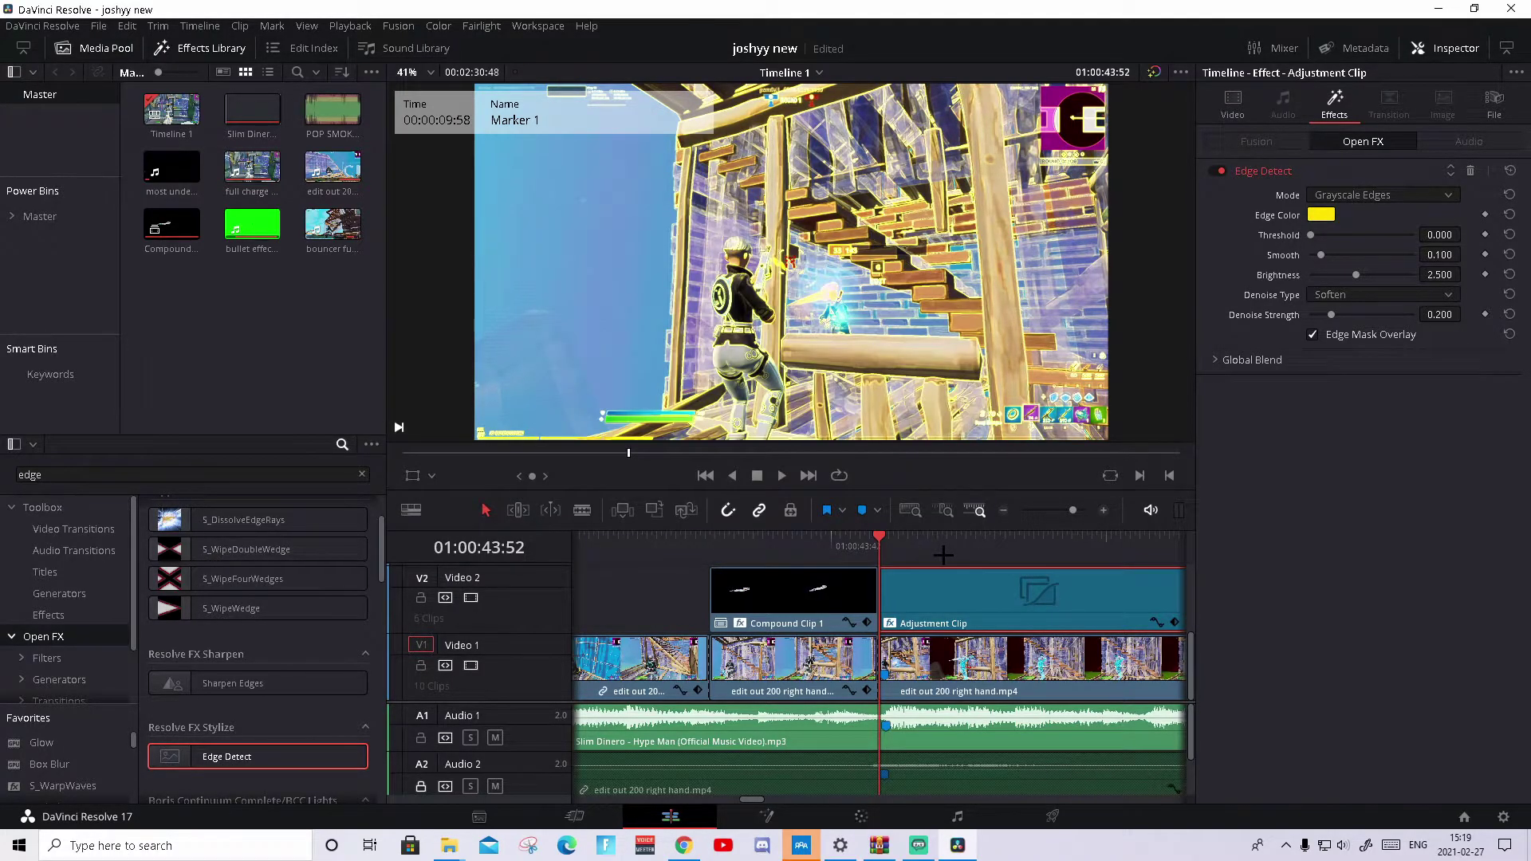
Step: Keyframe Edge Detect at 01:00:43:52 with Brightness 2.500 and Denoise Strength 1.000
drag(846, 542, 830, 537)
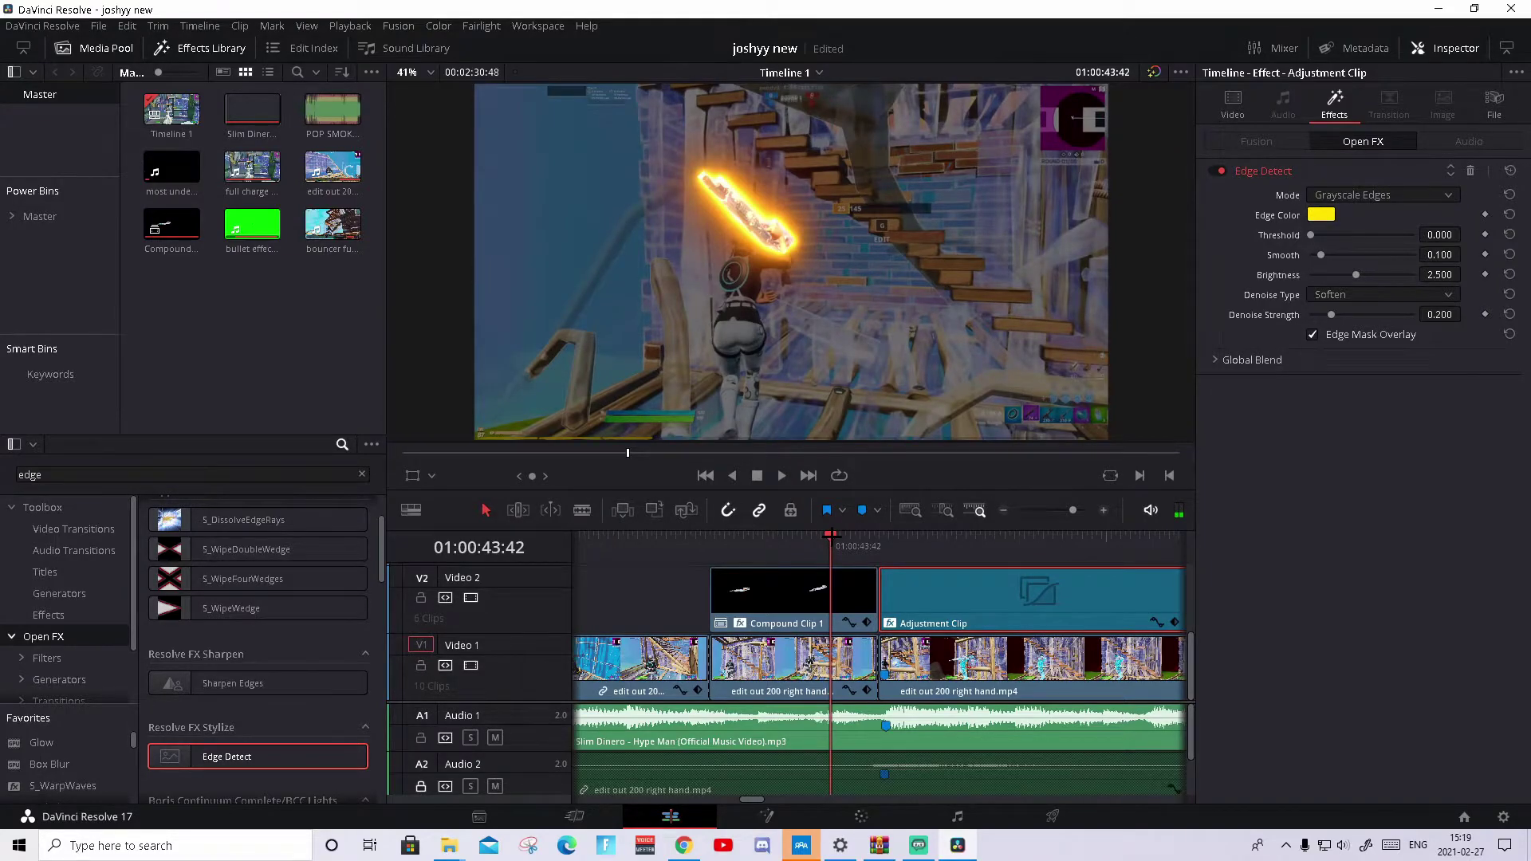
click(881, 540)
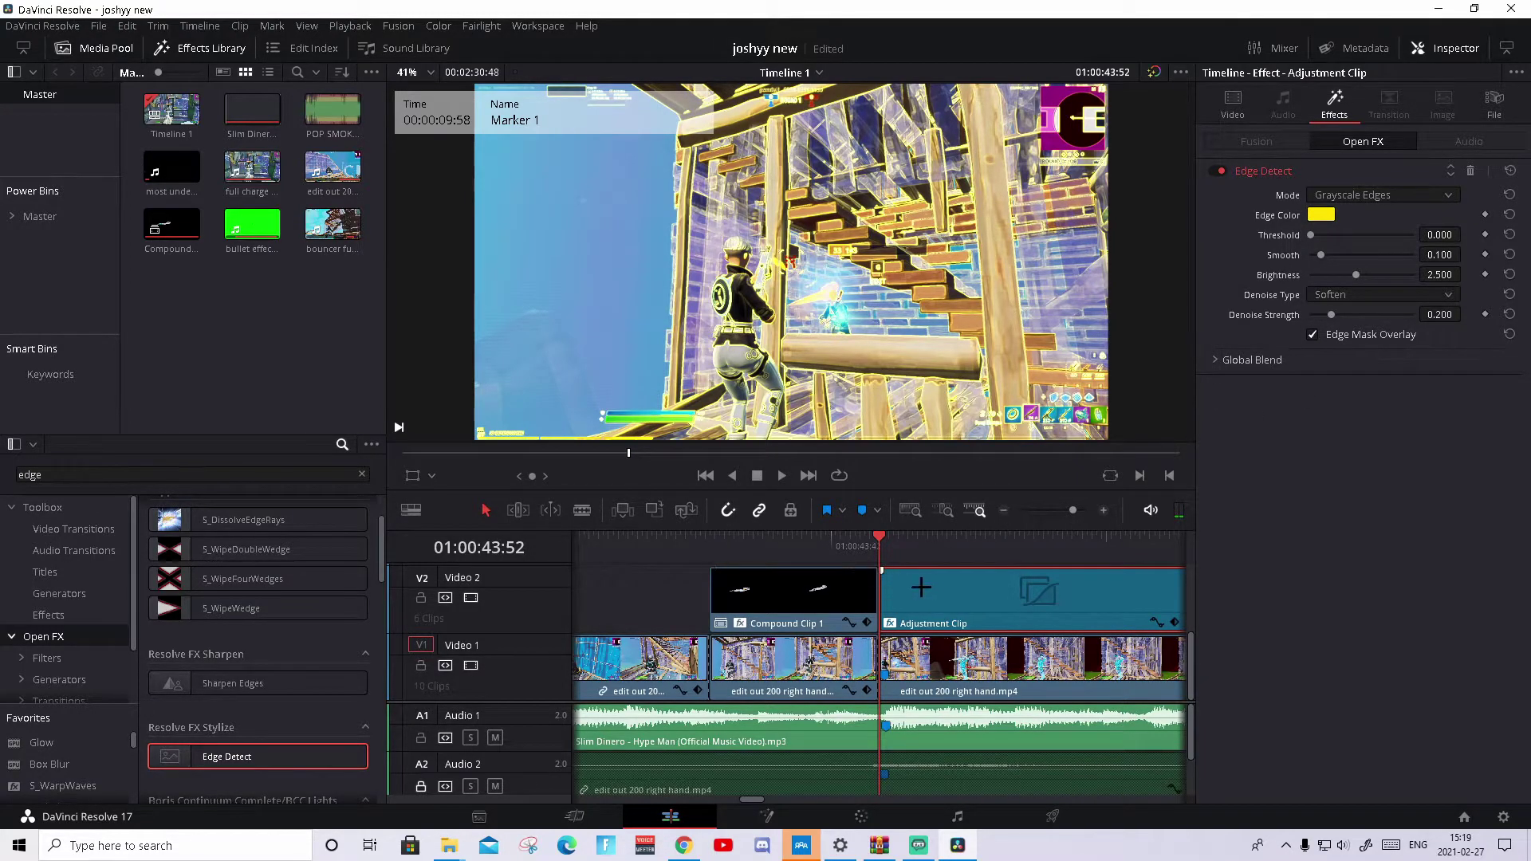
click(1484, 314)
drag(1447, 314, 1465, 314)
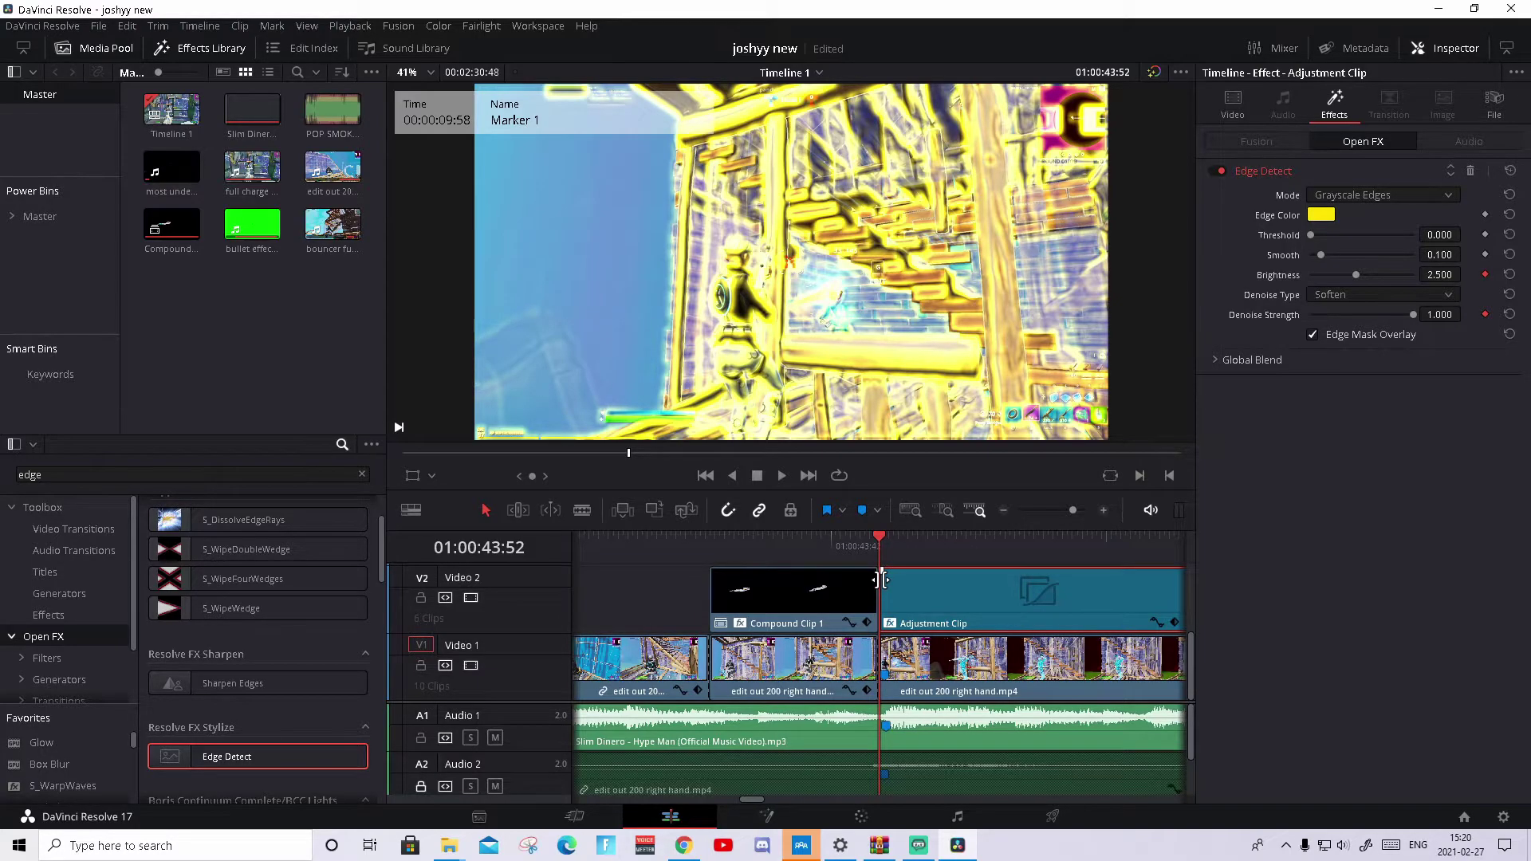
Step: Add Edge Detect keyframes at 01:00:44:07 with Brightness 0.500 and Denoise Strength 0.000
key(space)
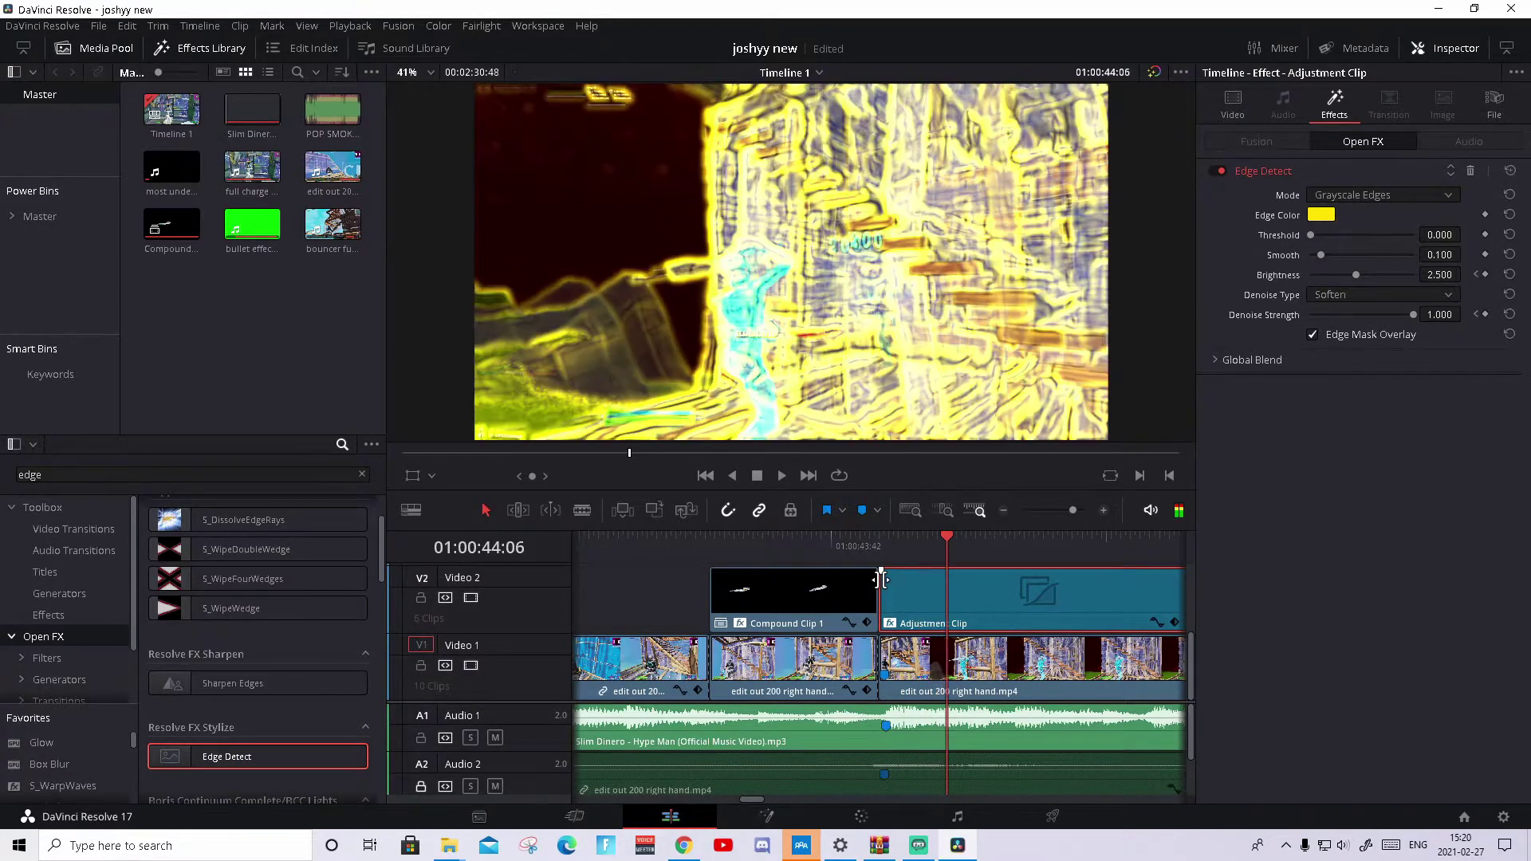
key(space)
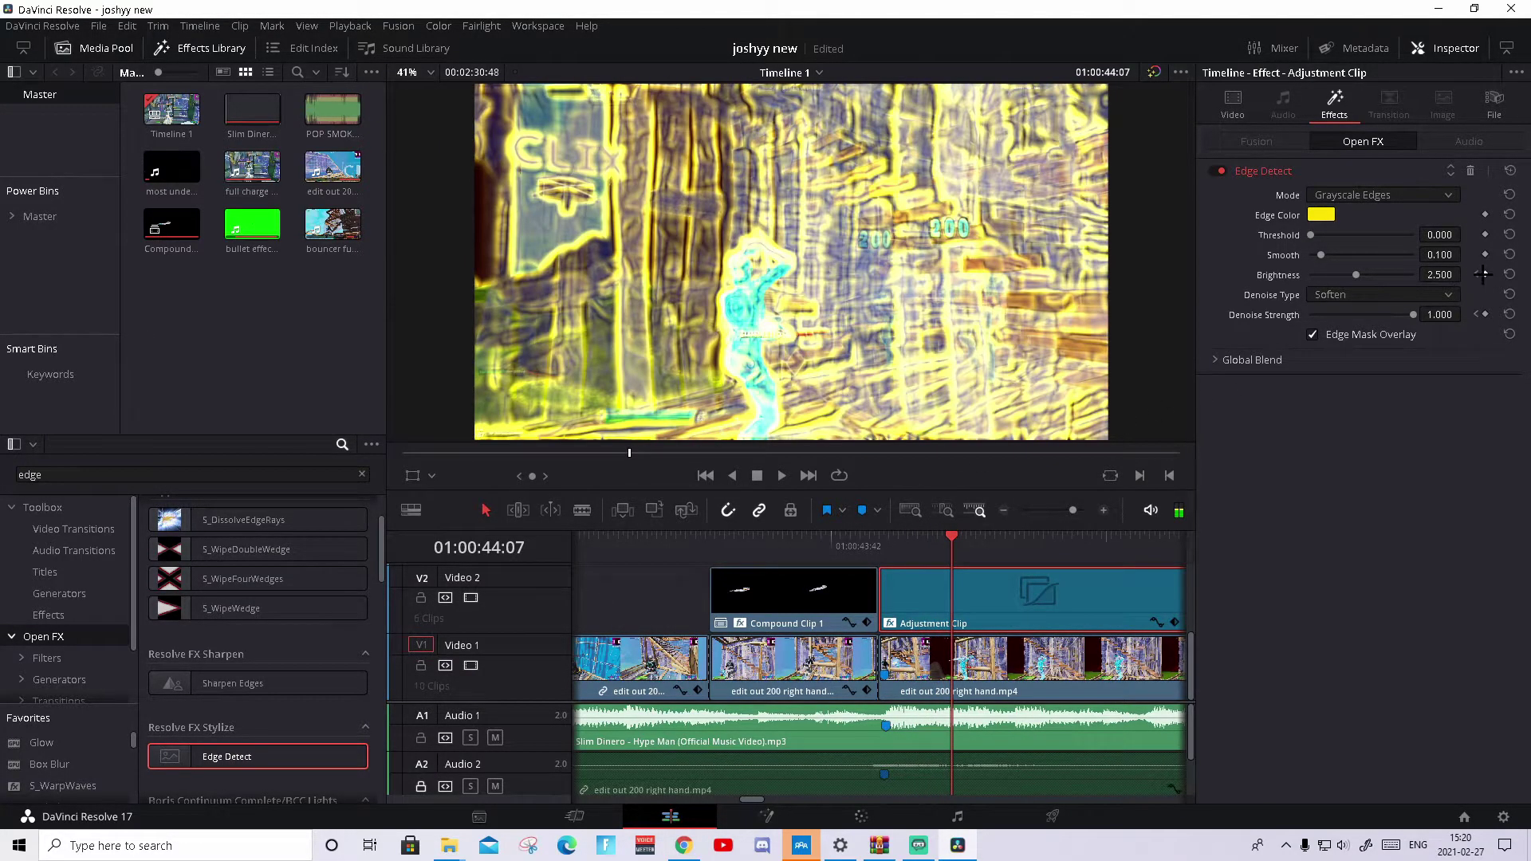
click(1484, 274)
click(1484, 314)
drag(1458, 314, 1403, 273)
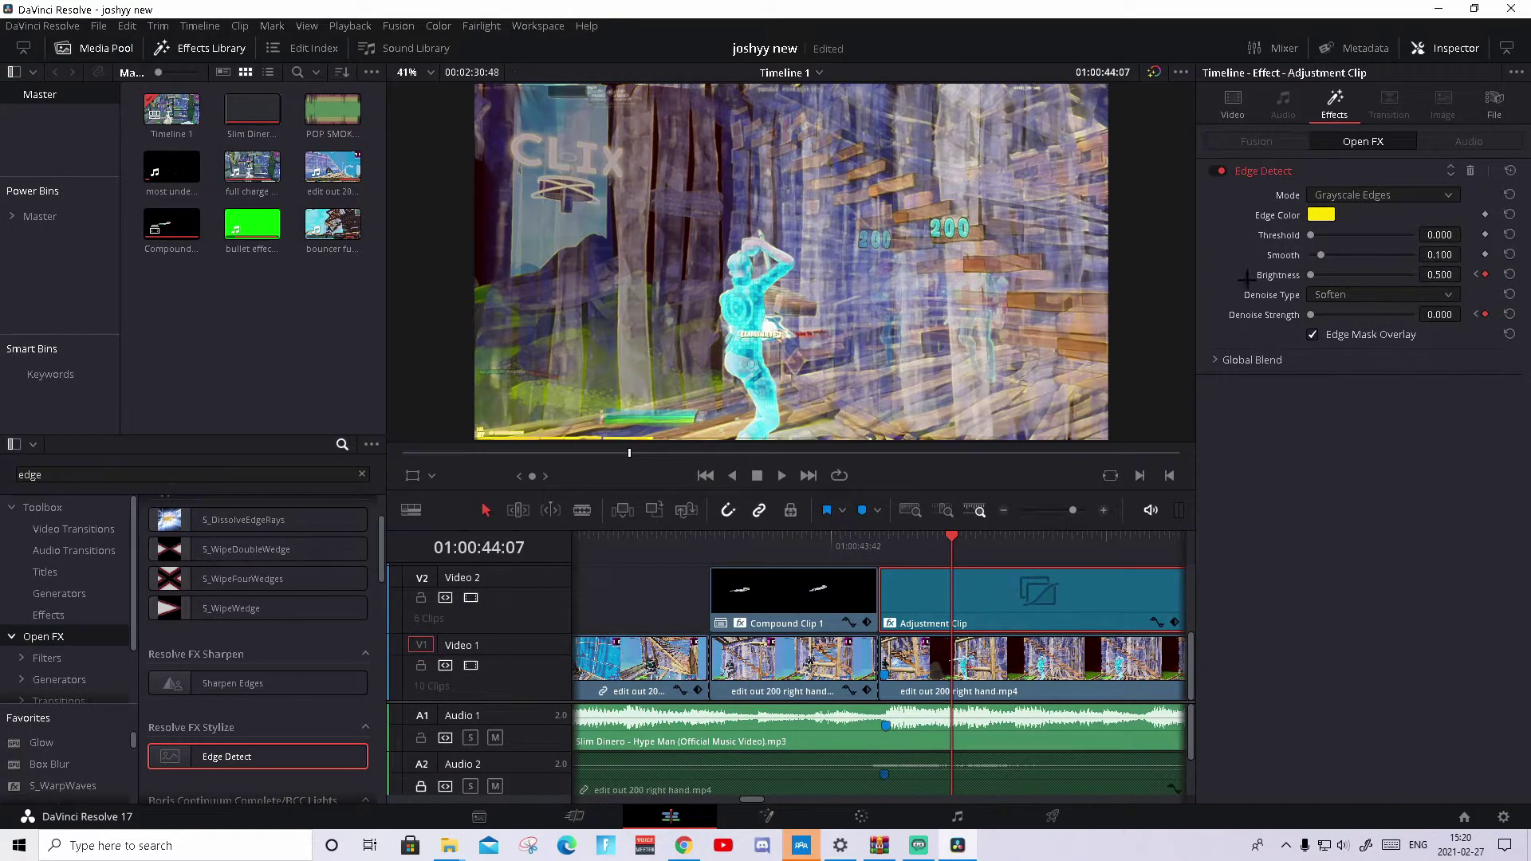
Step: Return to 01:00:43:52, search the effects for "light rays" and apply Light Rays to the adjustment clip
mouse_move(947, 547)
mouse_down()
mouse_move(859, 547)
mouse_move(881, 544)
mouse_up()
double_click(56, 472)
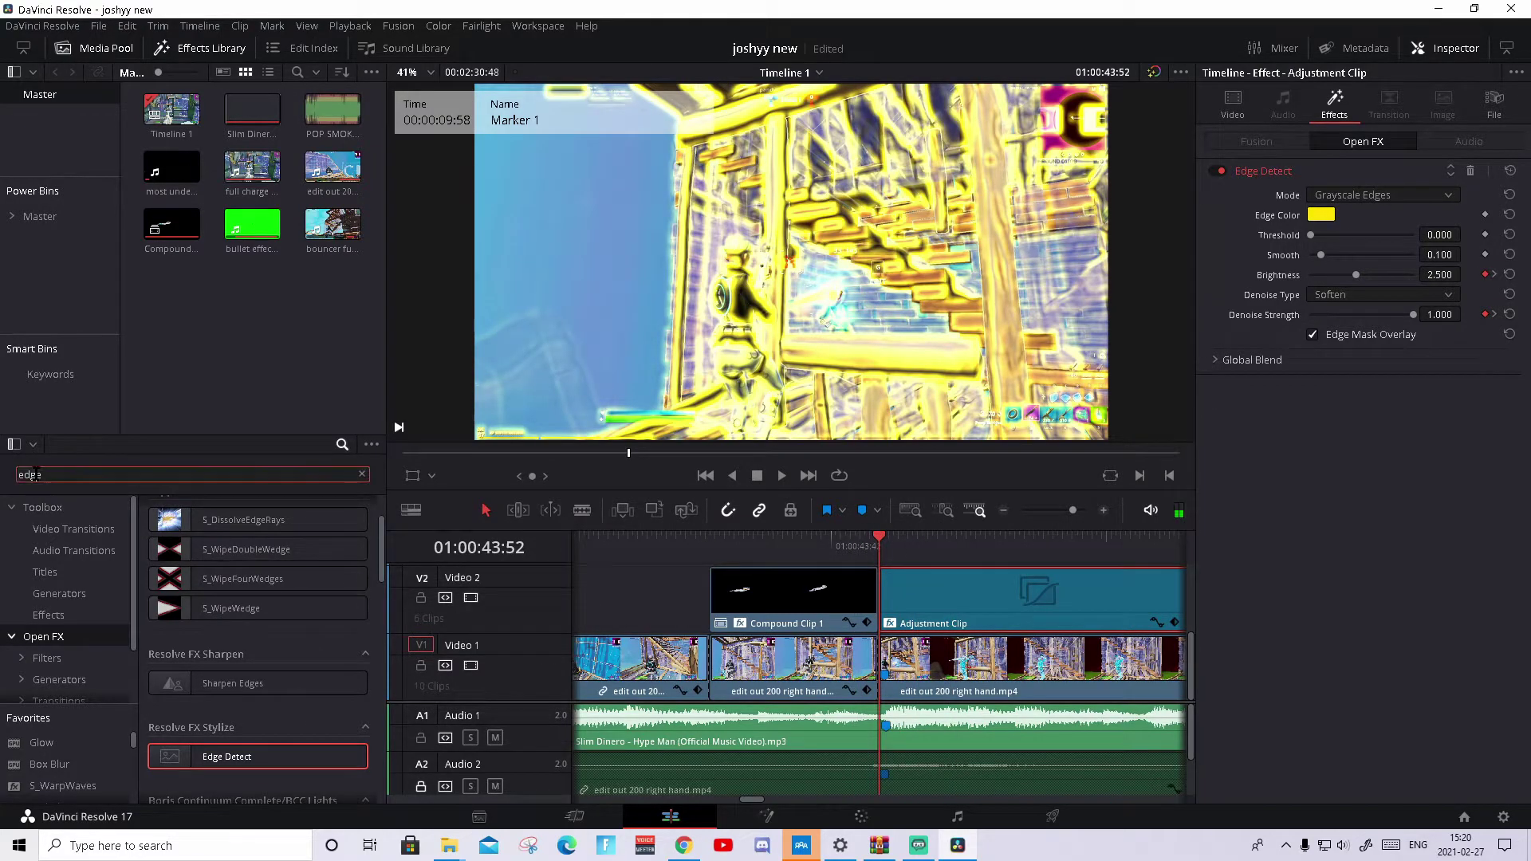
text(ligh)
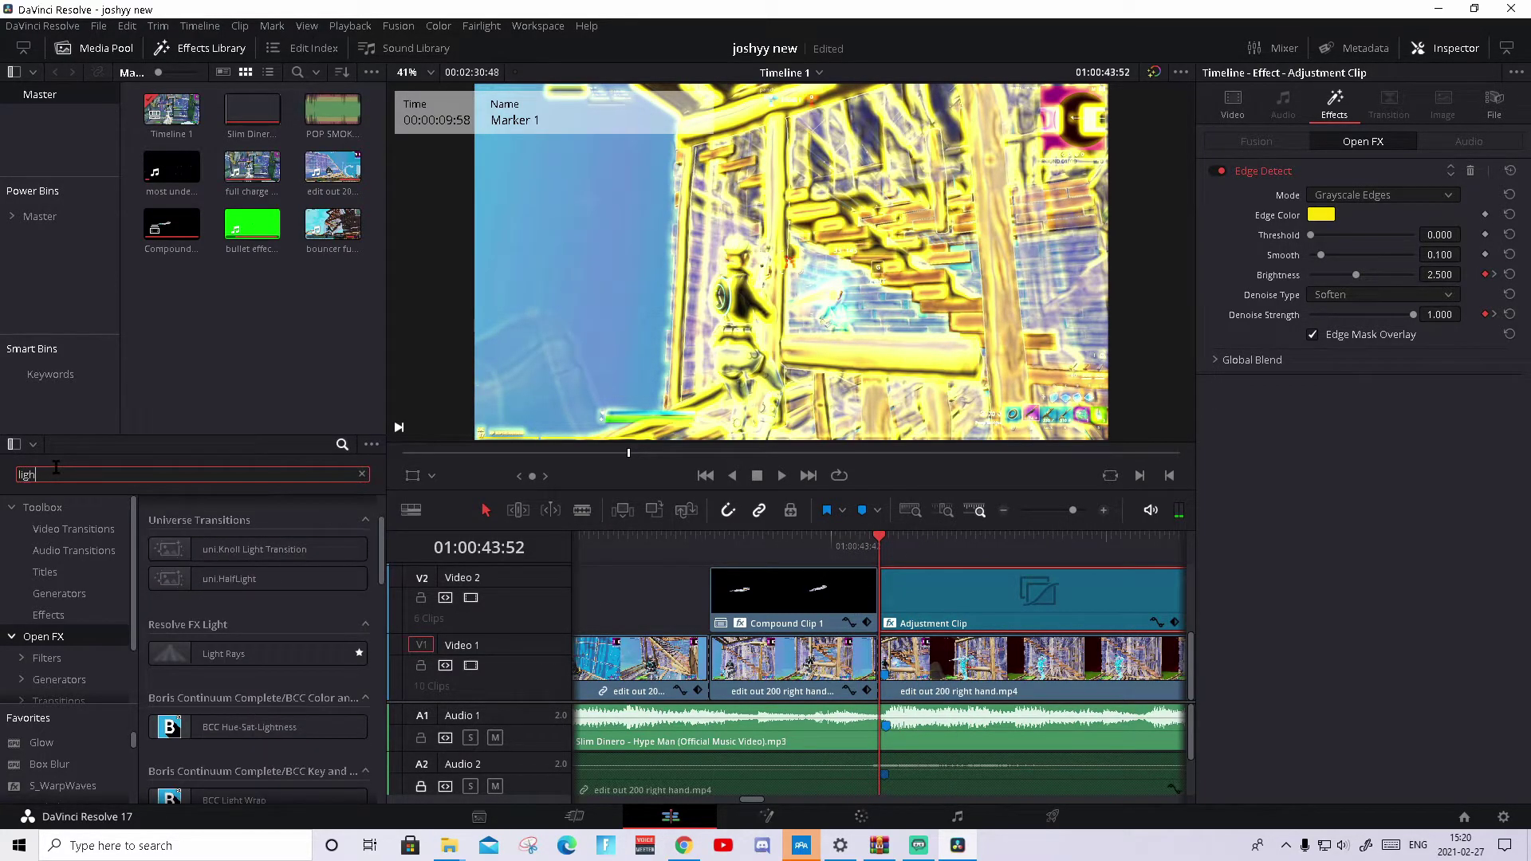
text(t ra)
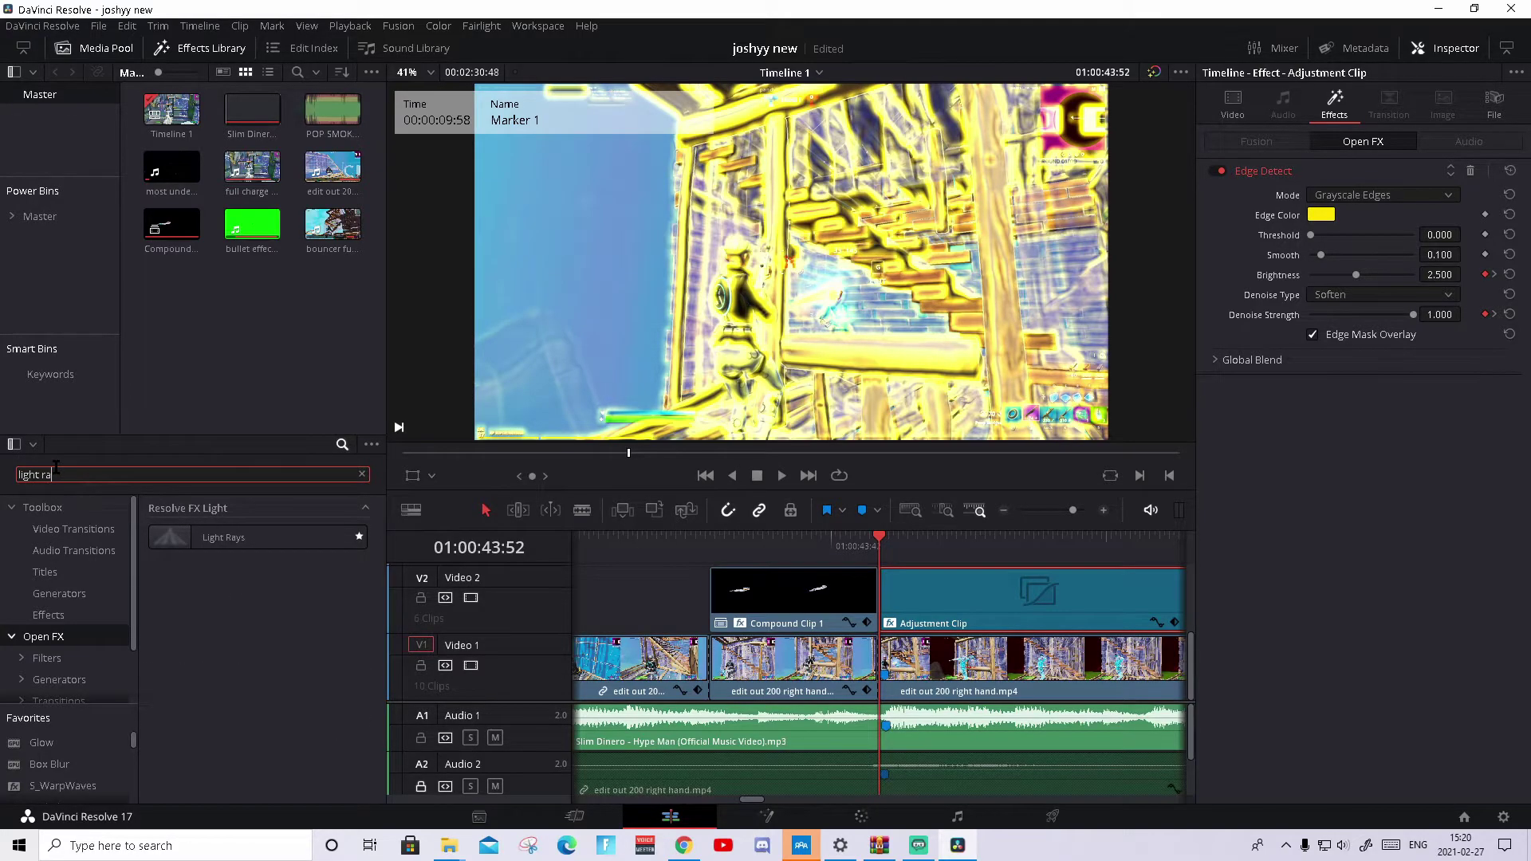
text(ys)
drag(223, 537, 1006, 654)
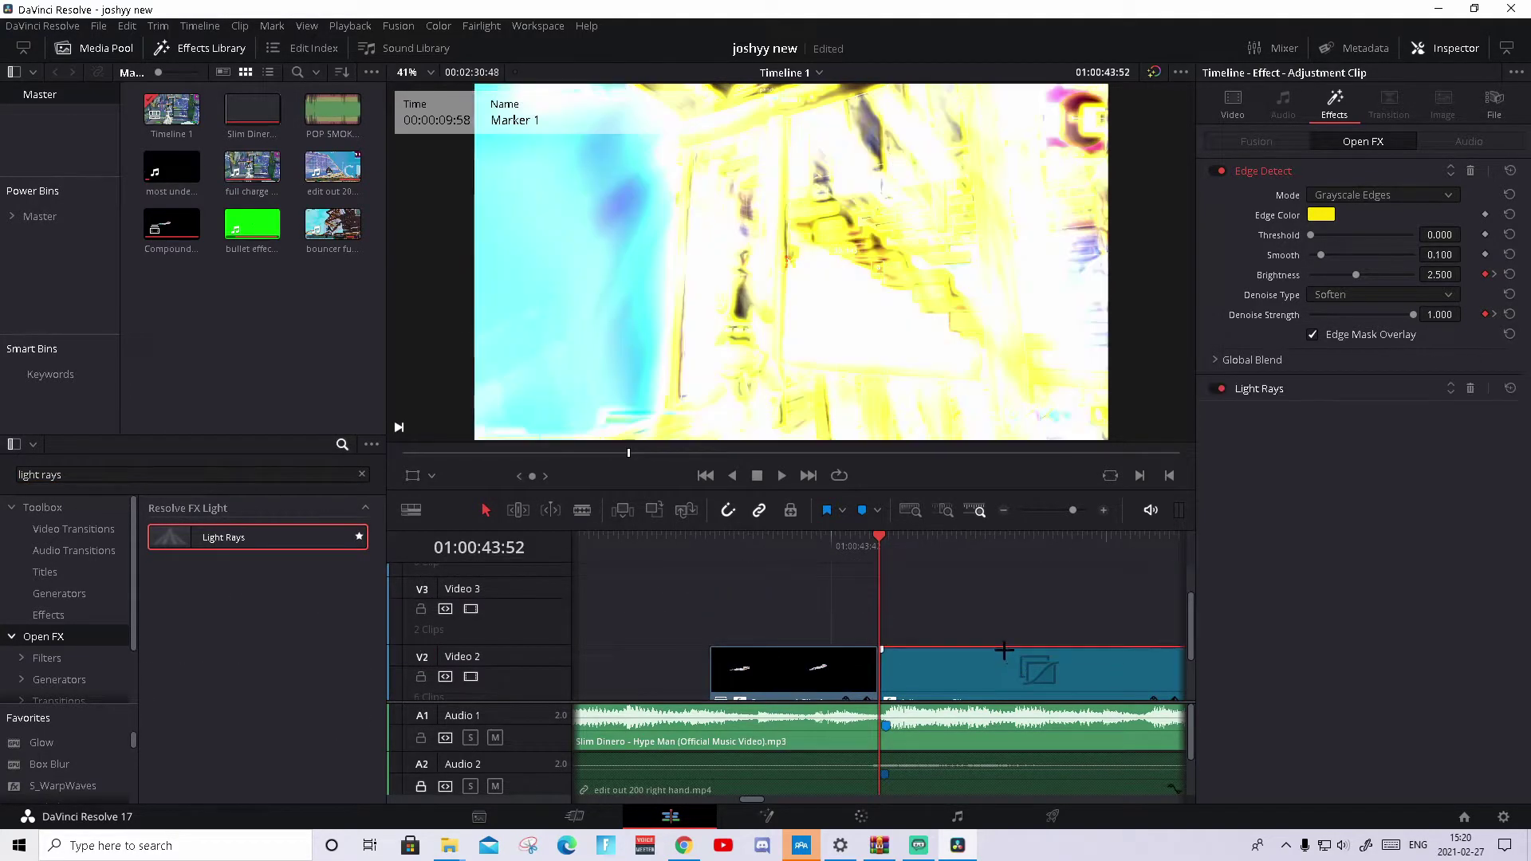
Step: Keyframe the Light Rays Source Threshold at 0.400 at 01:00:43:52 and set the ray color to orange #ff6a00
click(1278, 388)
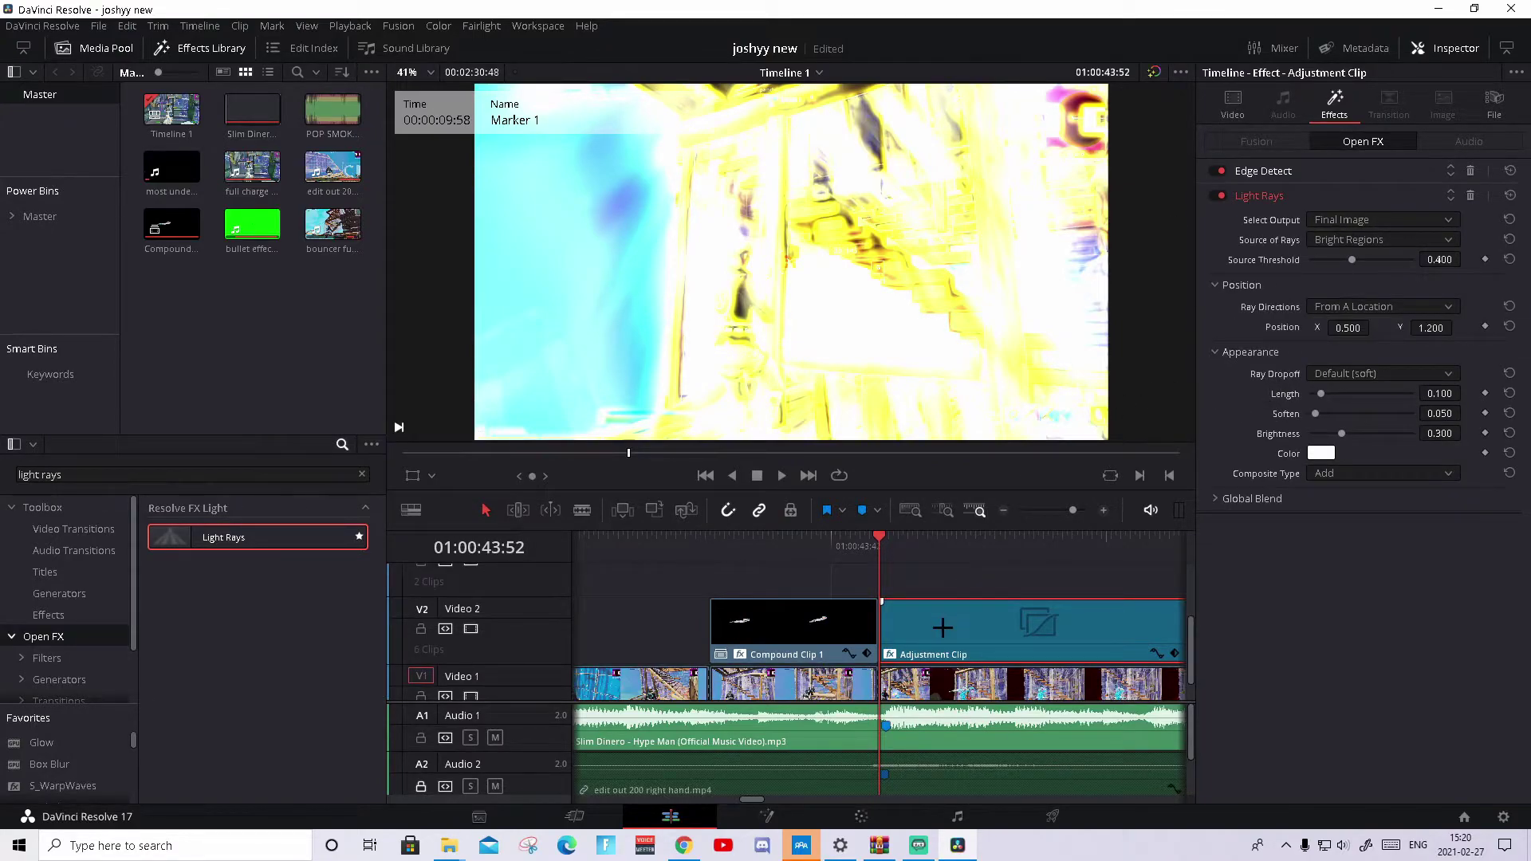
click(1485, 259)
click(1322, 453)
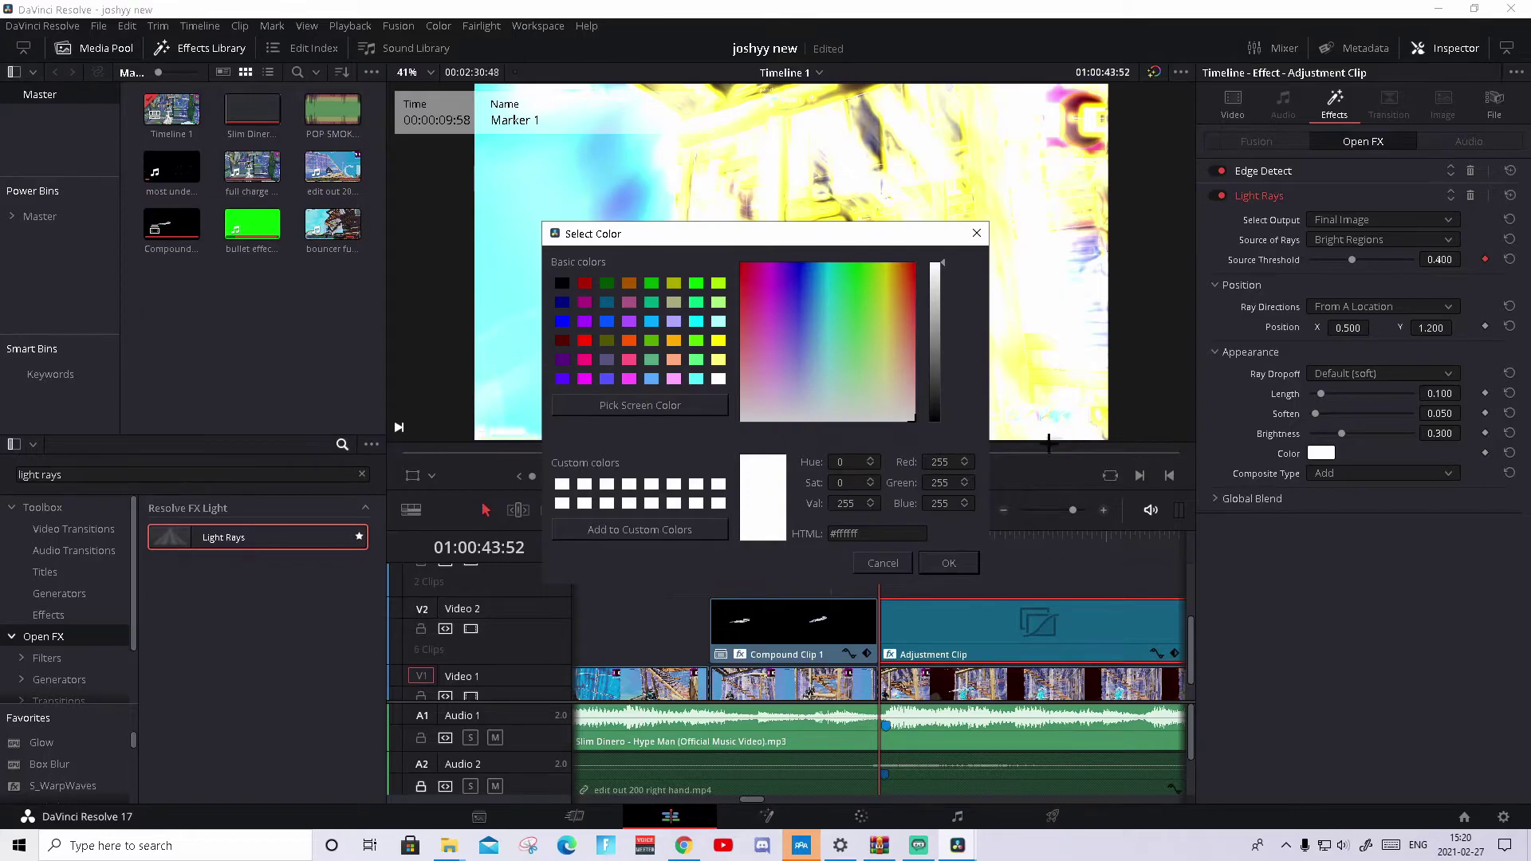
mouse_move(885, 289)
mouse_down()
mouse_move(893, 241)
mouse_move(909, 325)
mouse_move(902, 197)
mouse_up()
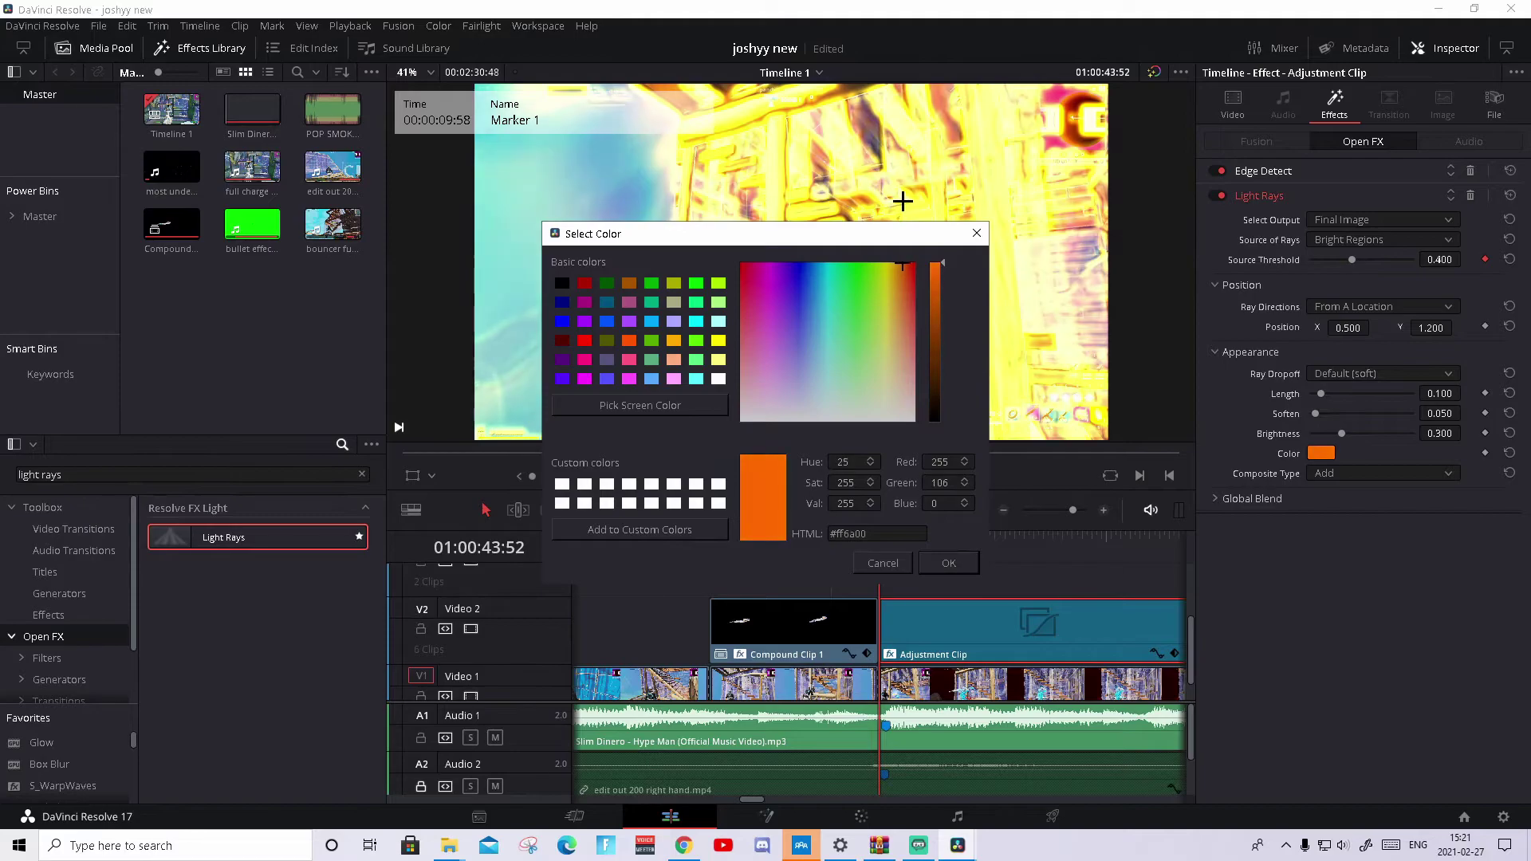
click(950, 565)
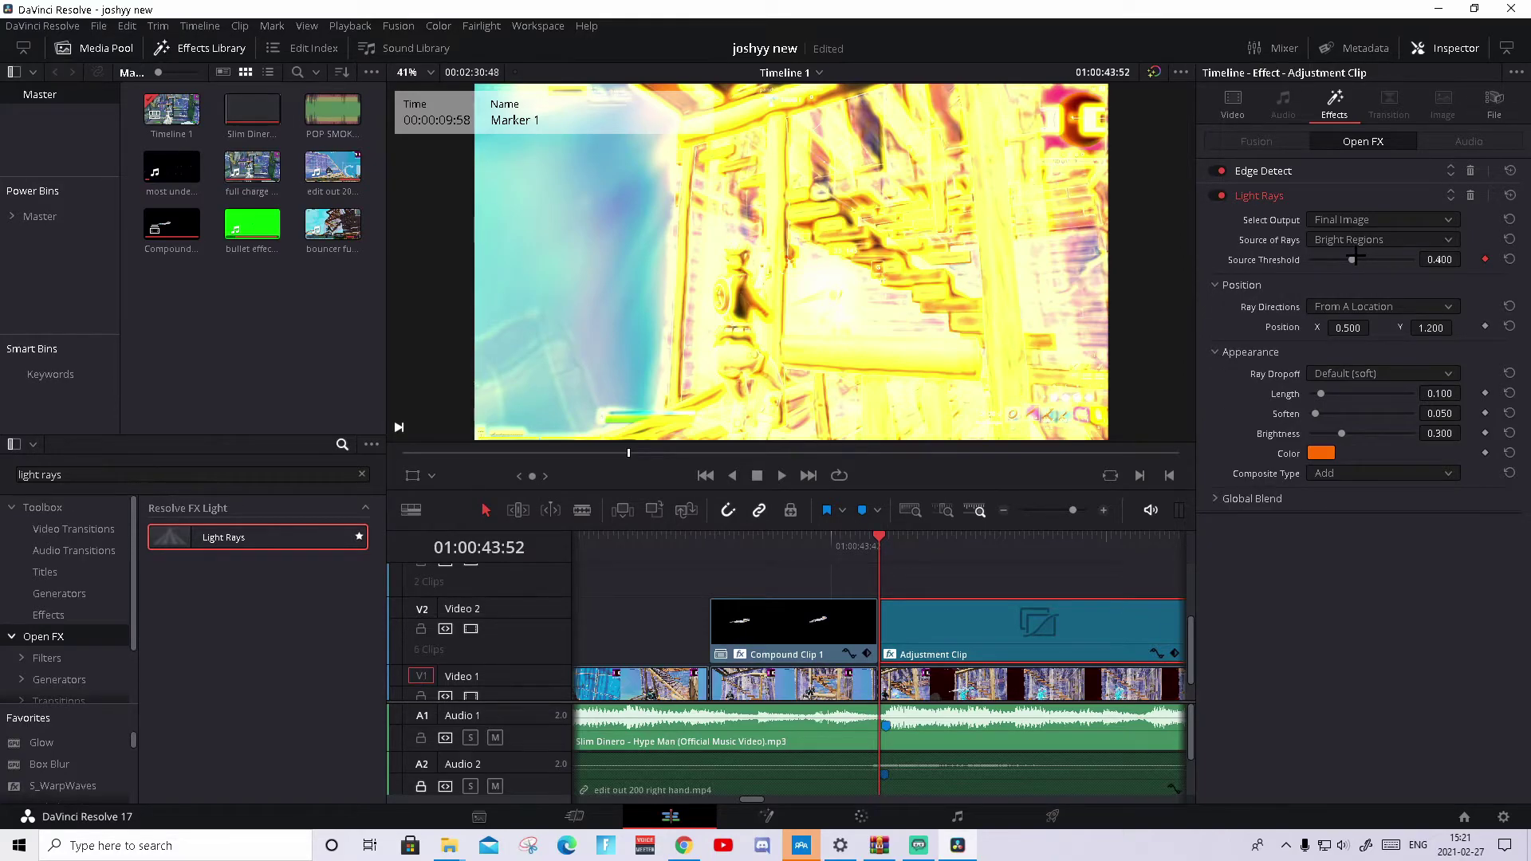
Step: Set the Light Rays Source Threshold to 1.000 at 01:00:44:02 and play back the flash from the glowing gun section onward
key(space)
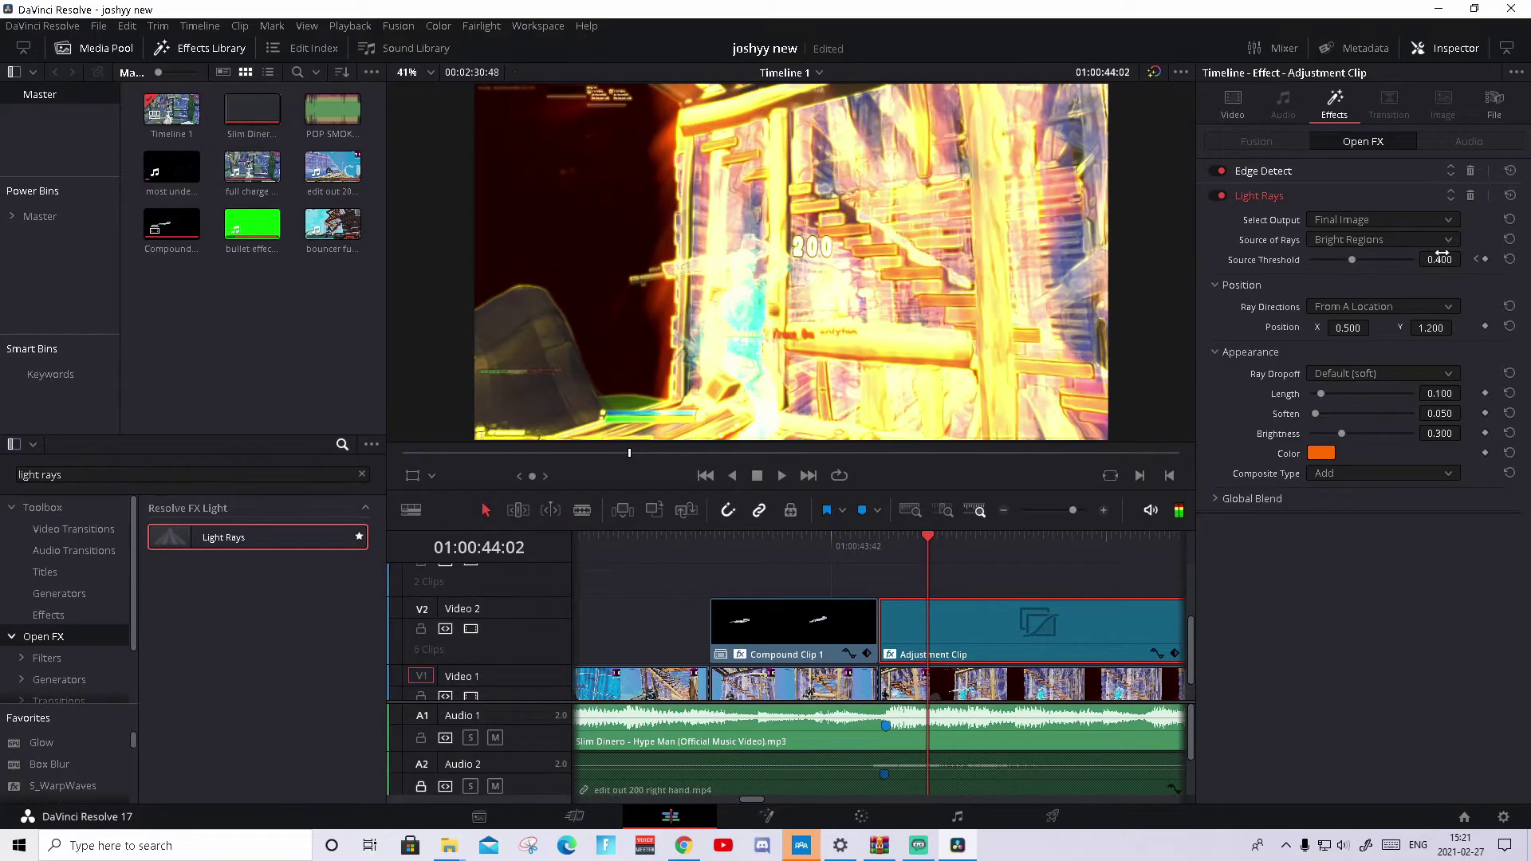
drag(1452, 257, 1465, 258)
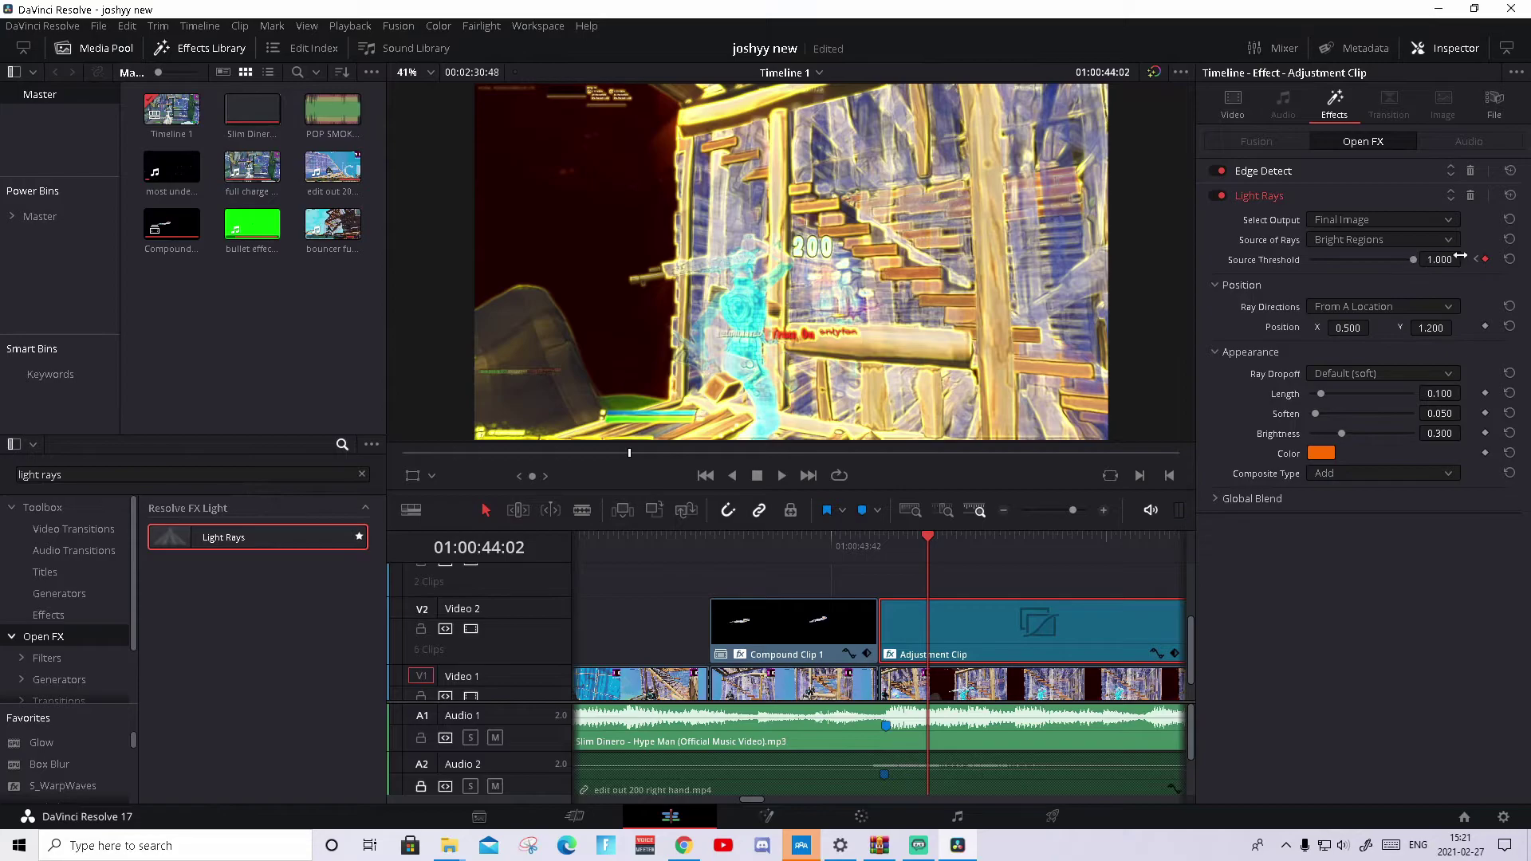
click(817, 539)
key(space)
key(space)
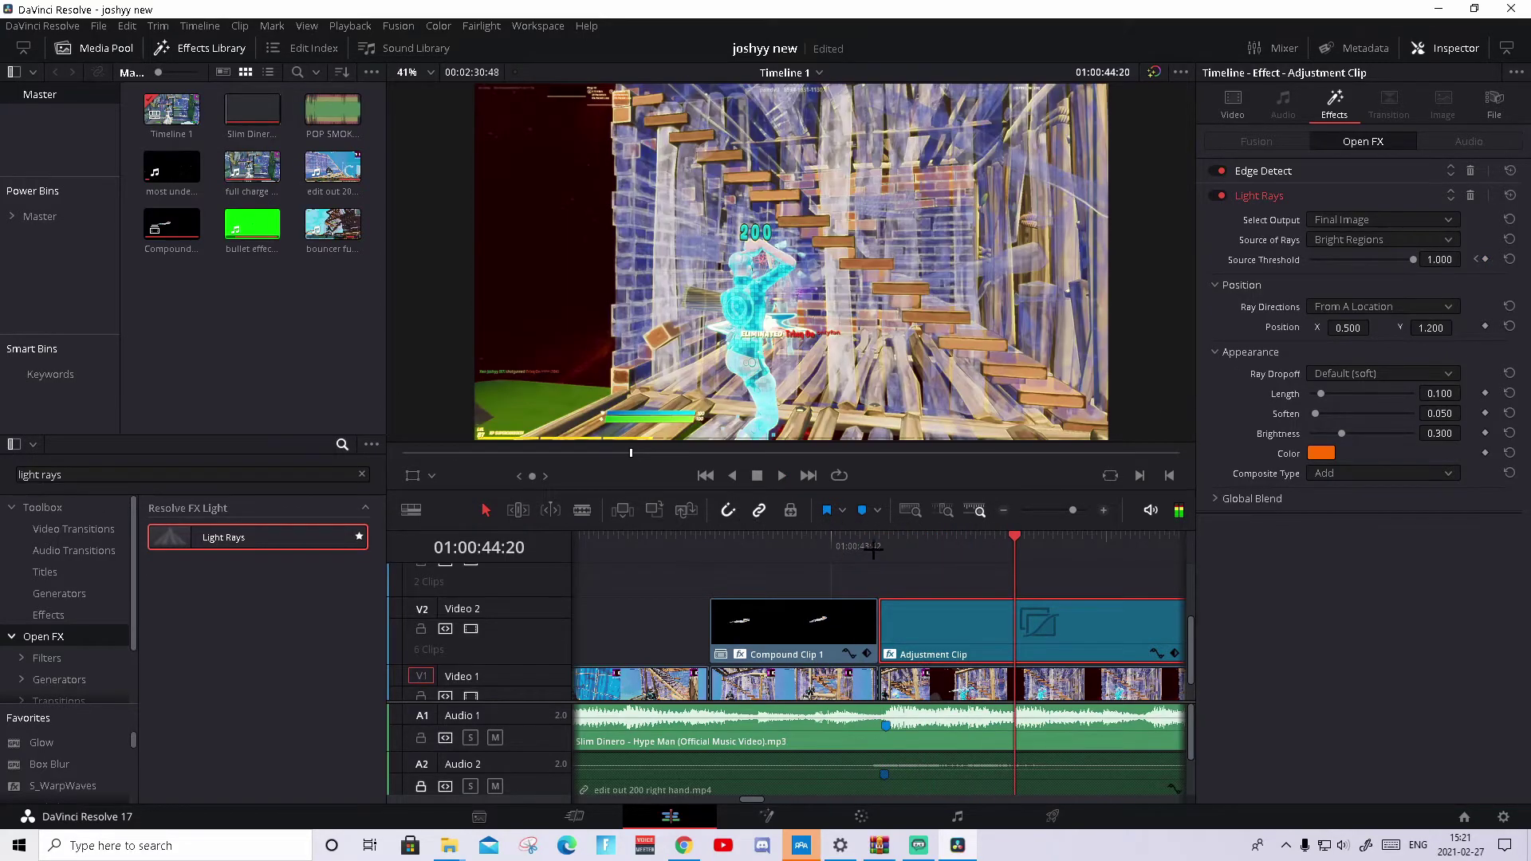
mouse_move(875, 549)
mouse_down()
mouse_move(902, 550)
mouse_move(880, 550)
mouse_up()
key(space)
key(space)
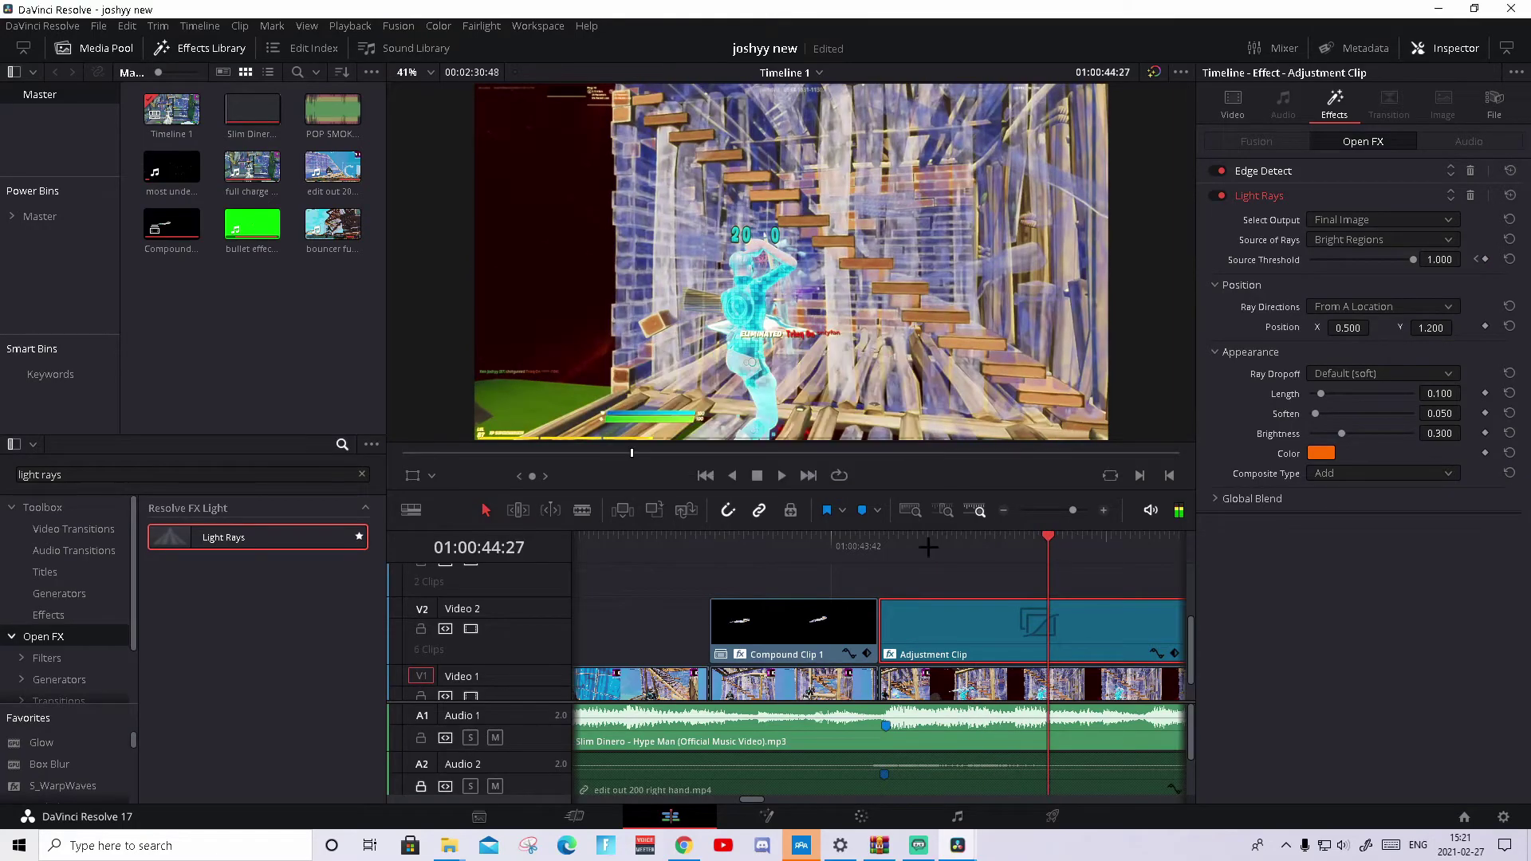